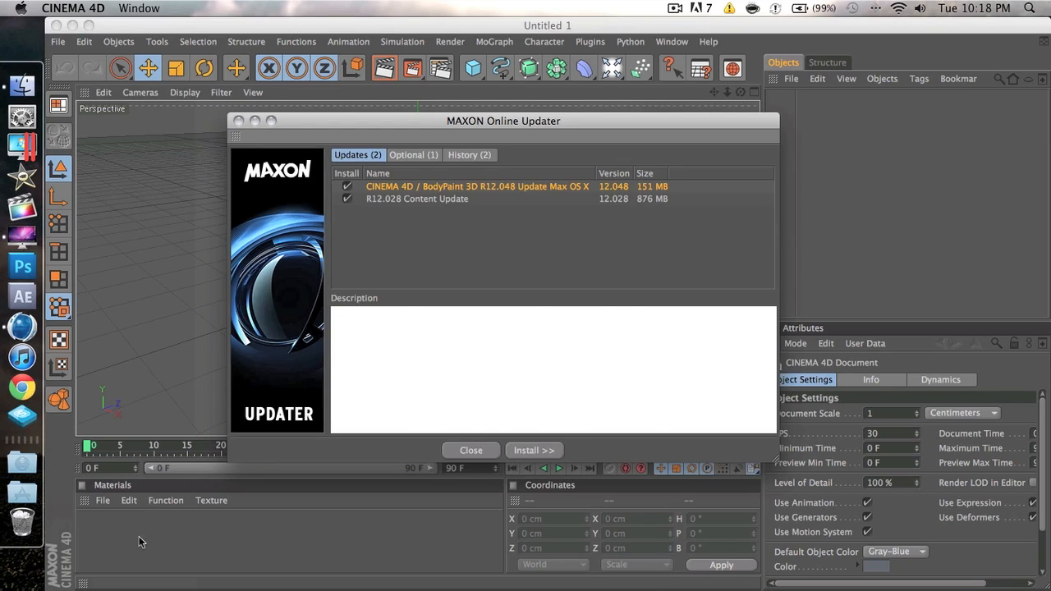
Step: Dismiss the online updater, create a new material and enable its Luminance channel
{"action": "left_click", "coordinate": [471, 451]}
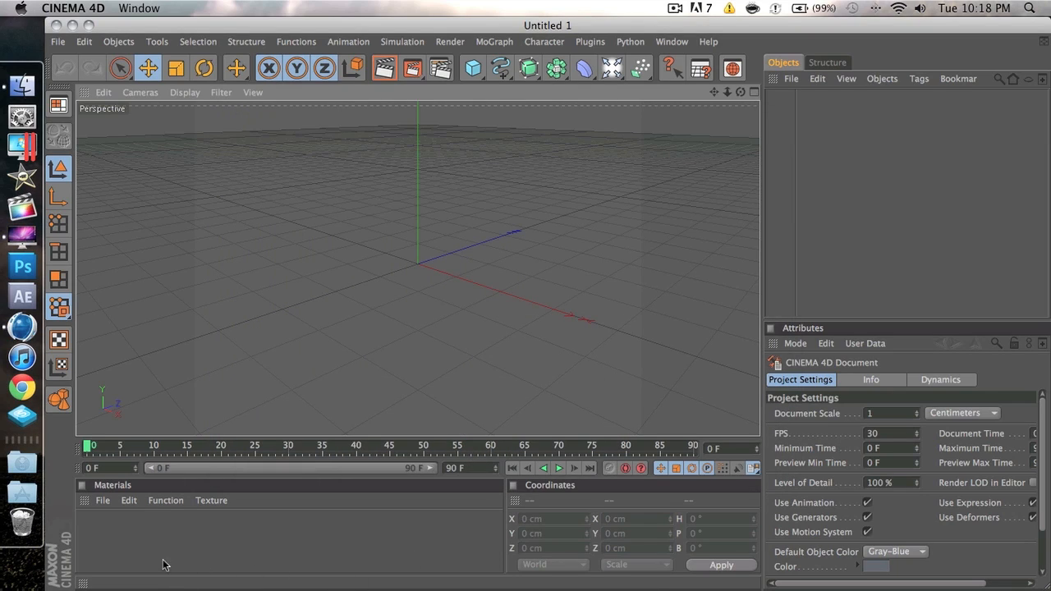
{"action": "double_click", "coordinate": [116, 538]}
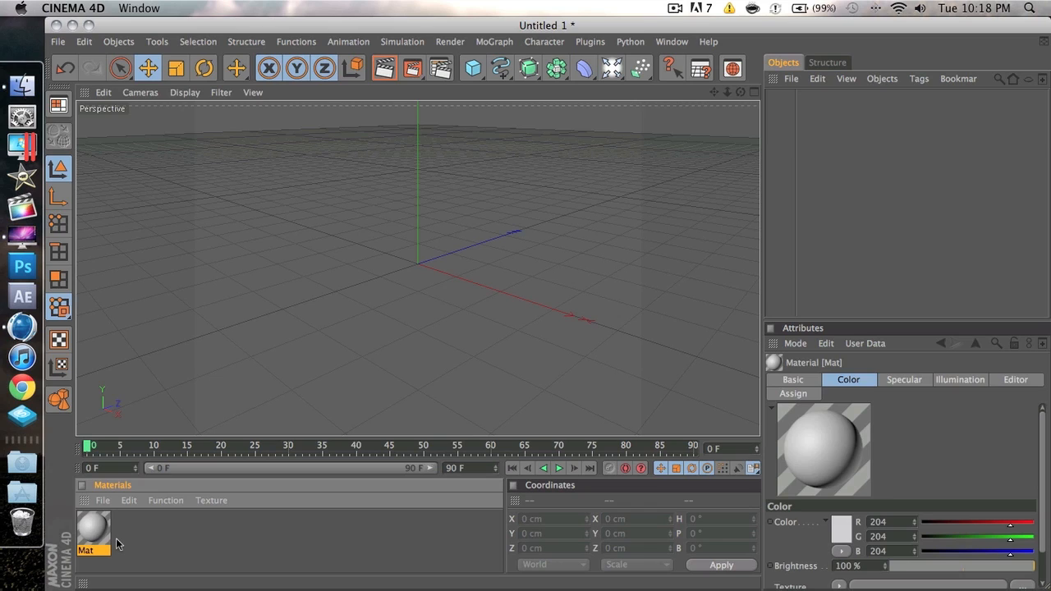
{"action": "double_click", "coordinate": [91, 527]}
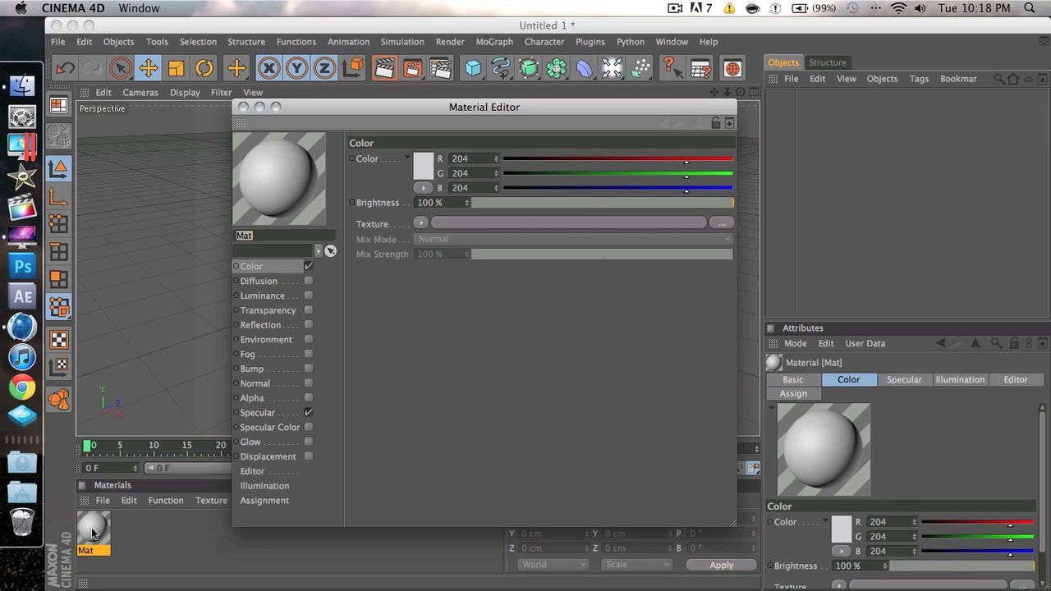
{"action": "left_click_drag", "start_coordinate": [368, 104], "coordinate": [372, 65]}
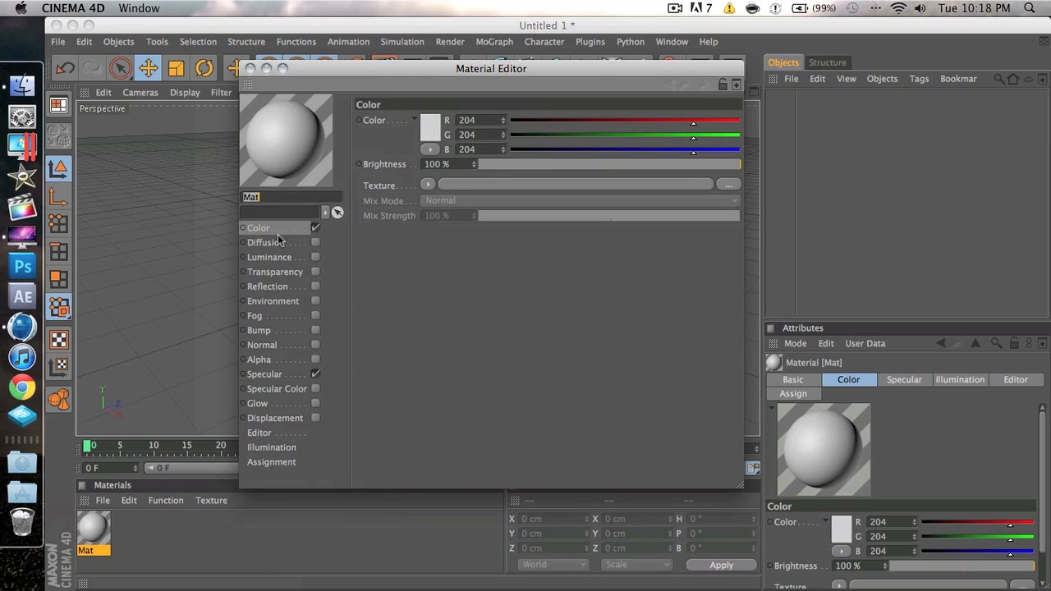
{"action": "left_click", "coordinate": [287, 256]}
{"action": "left_click", "coordinate": [317, 258]}
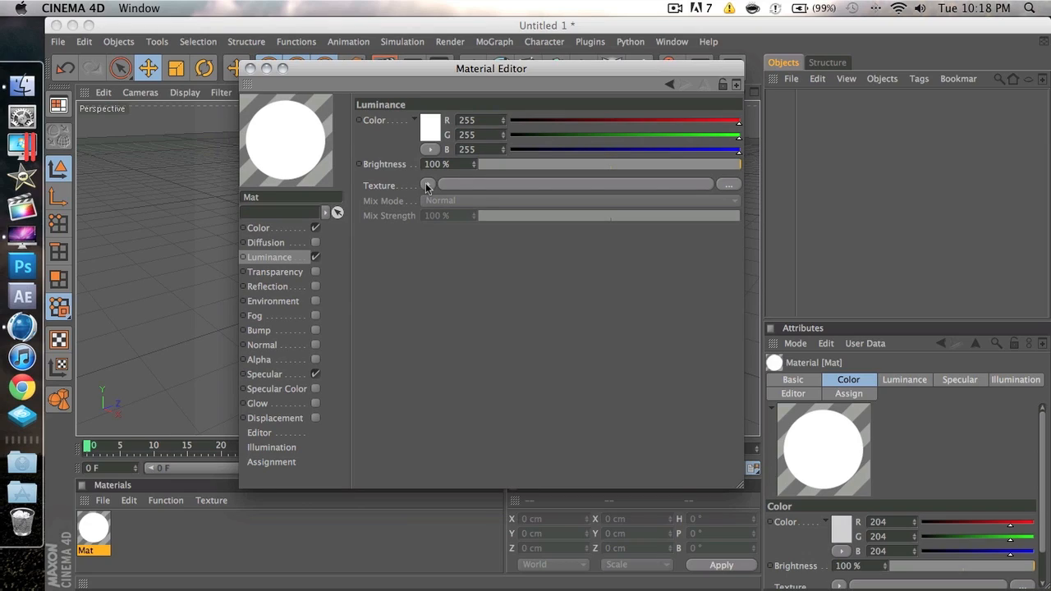
Step: Set the material's luminance brightness to 200% and close its editor
{"action": "left_click", "coordinate": [463, 165]}
{"action": "key", "text": "BackSpace"}
{"action": "key", "text": "BackSpace"}
{"action": "key", "text": "BackSpace"}
{"action": "key", "text": "BackSpace"}
{"action": "key", "text": "BackSpace"}
{"action": "type", "text": "2000"}
{"action": "key", "text": "BackSpace"}
{"action": "key", "text": "Return"}
{"action": "left_click", "coordinate": [250, 69]}
Step: Create a second material and set its color to magenta with RGB 238, 0, 238
{"action": "double_click", "coordinate": [219, 548]}
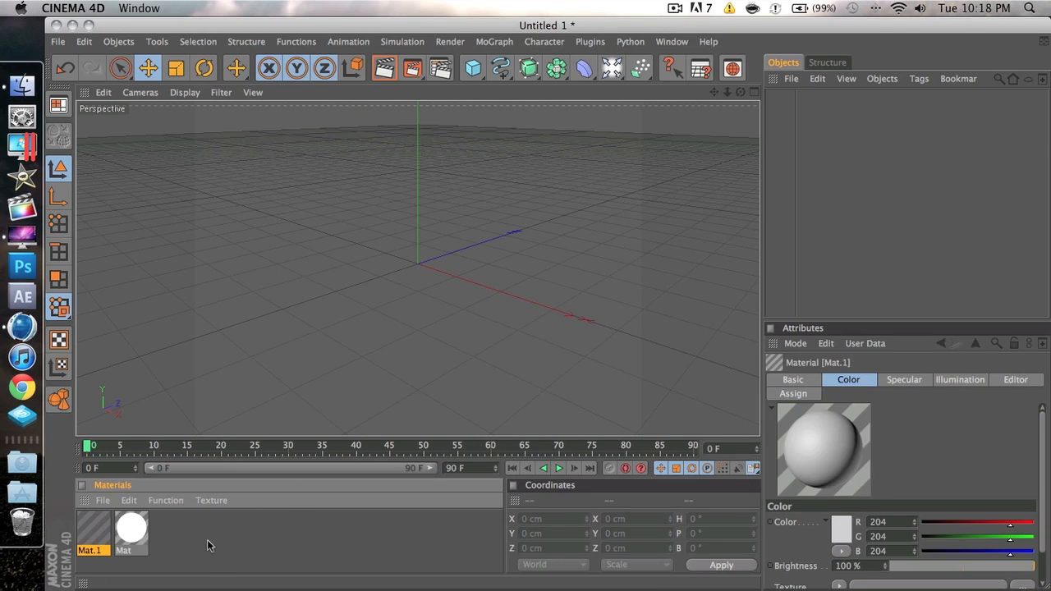
{"action": "double_click", "coordinate": [91, 526]}
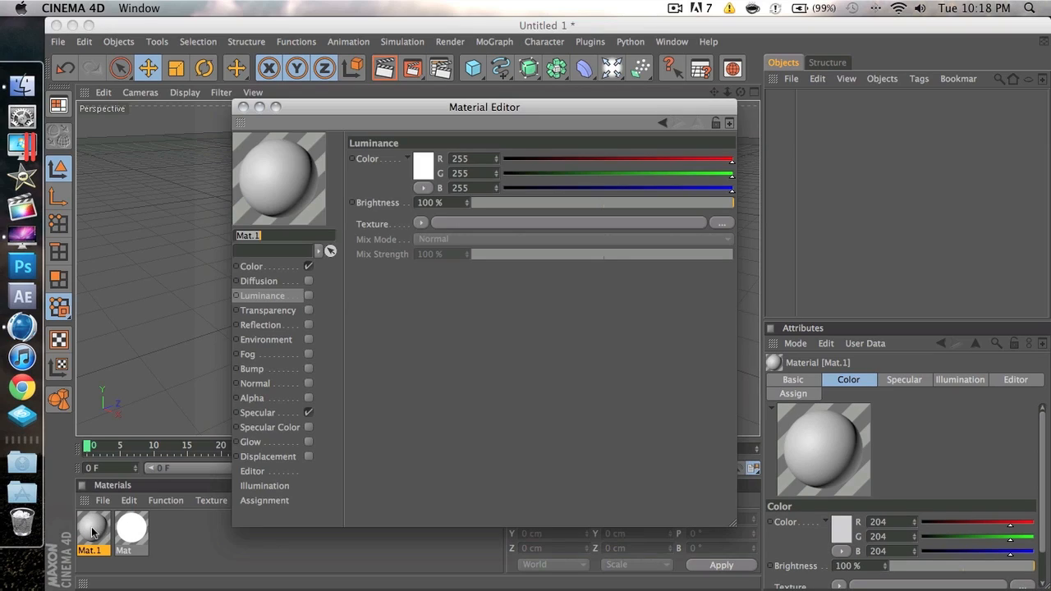
{"action": "left_click", "coordinate": [264, 271]}
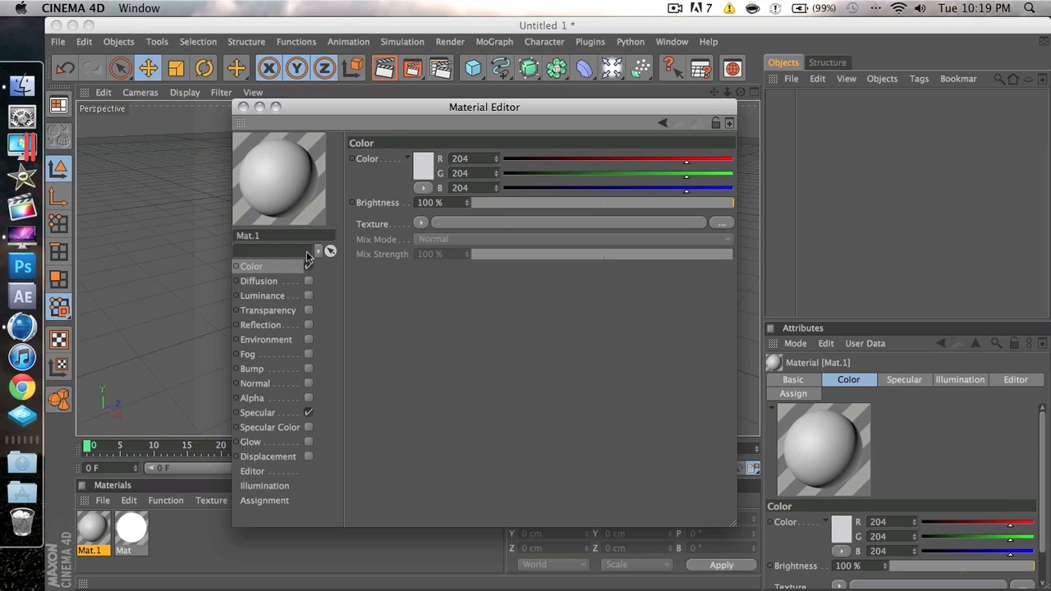
{"action": "left_click", "coordinate": [420, 171]}
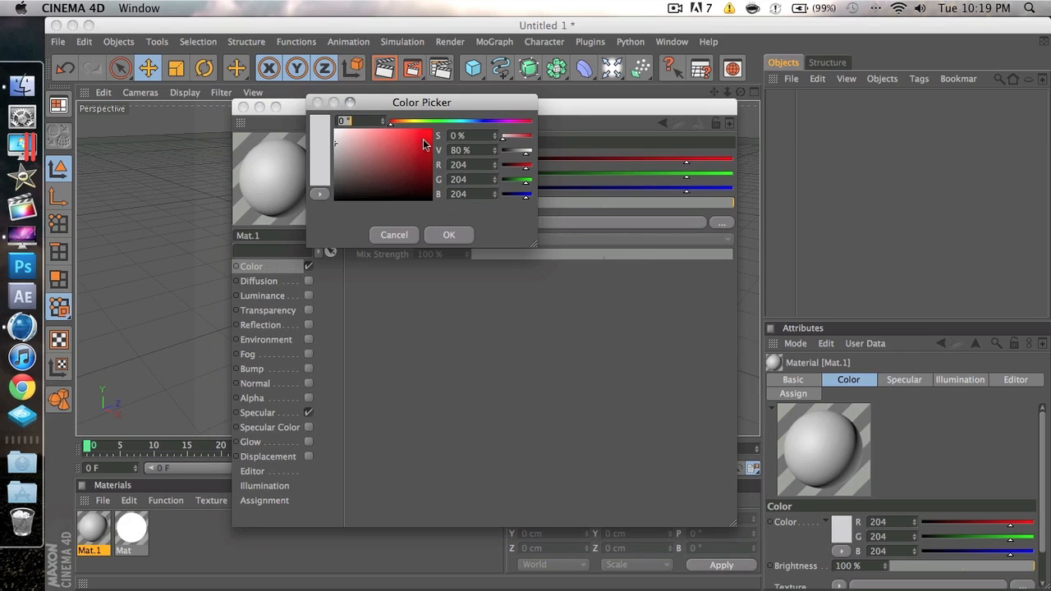
{"action": "left_click_drag", "start_coordinate": [410, 100], "coordinate": [577, 261]}
{"action": "left_click_drag", "start_coordinate": [468, 289], "coordinate": [503, 272]}
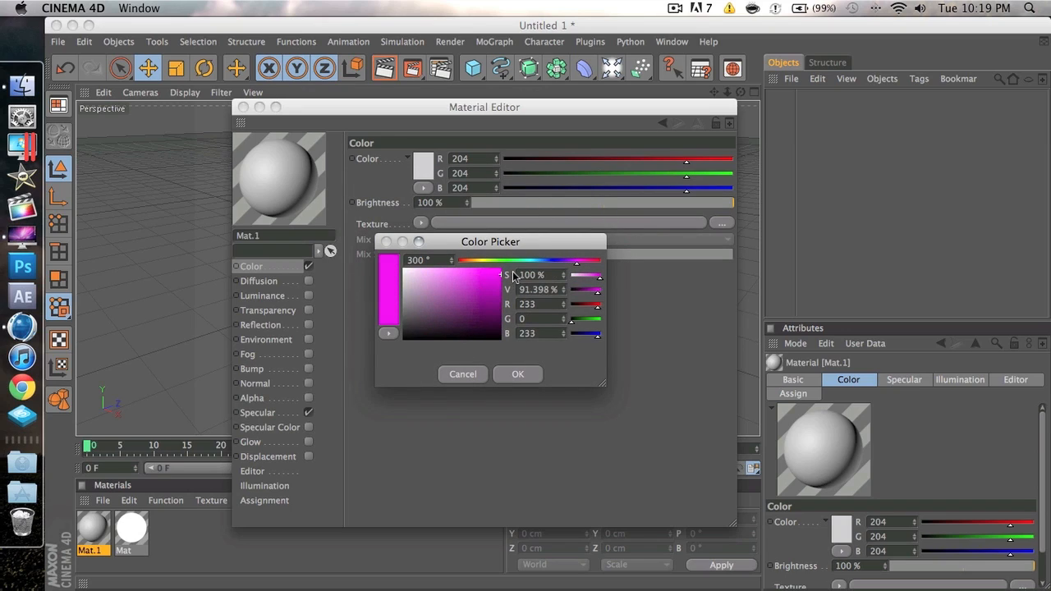
{"action": "left_click", "coordinate": [518, 374]}
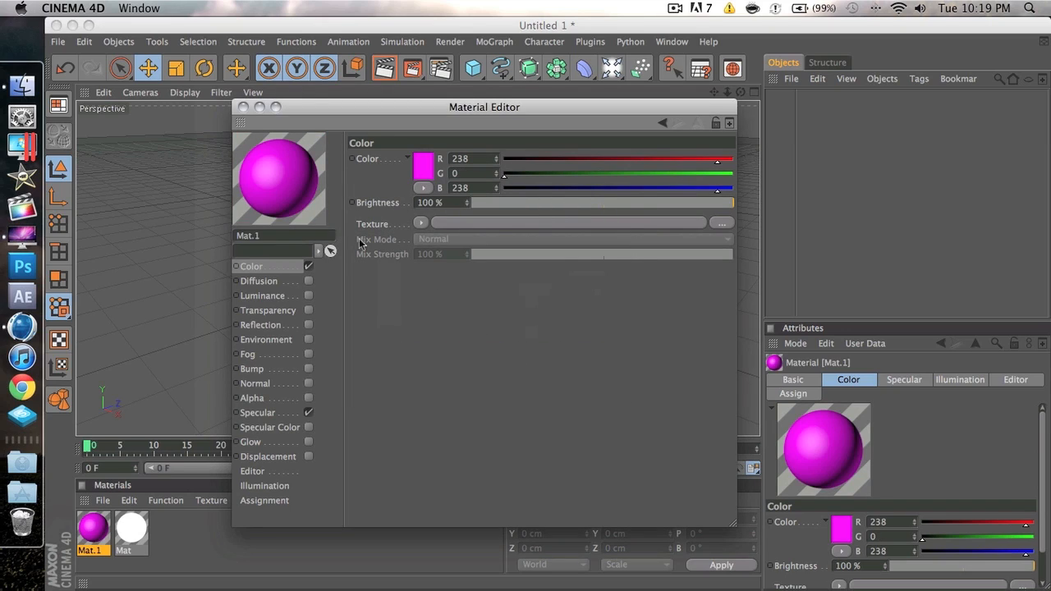
Step: Enable Reflection on the magenta material and assign a Fresnel texture to that channel
{"action": "left_click", "coordinate": [271, 325]}
{"action": "left_click", "coordinate": [309, 325]}
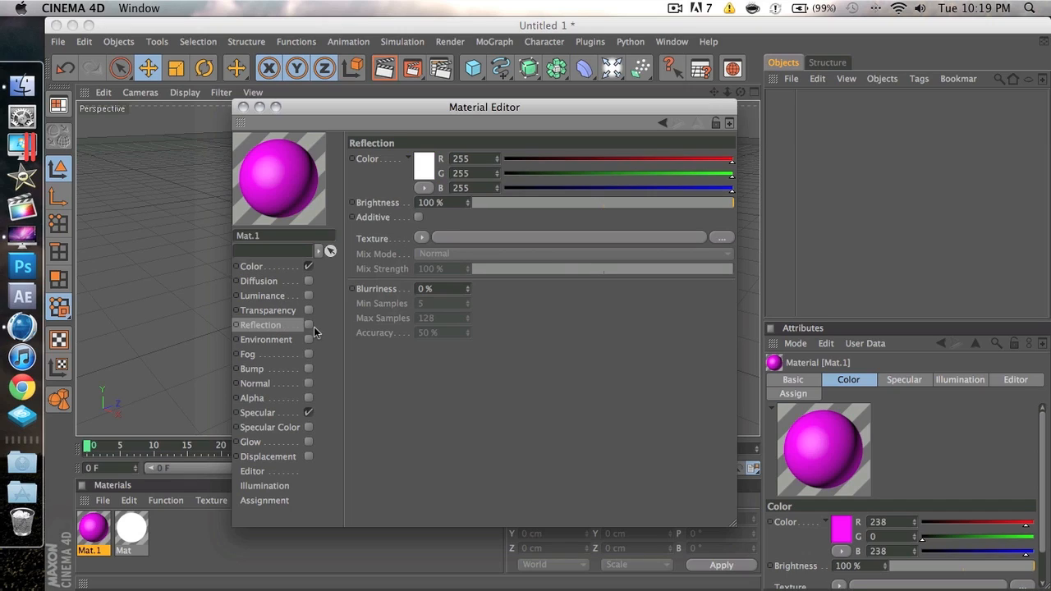
{"action": "left_click", "coordinate": [421, 238]}
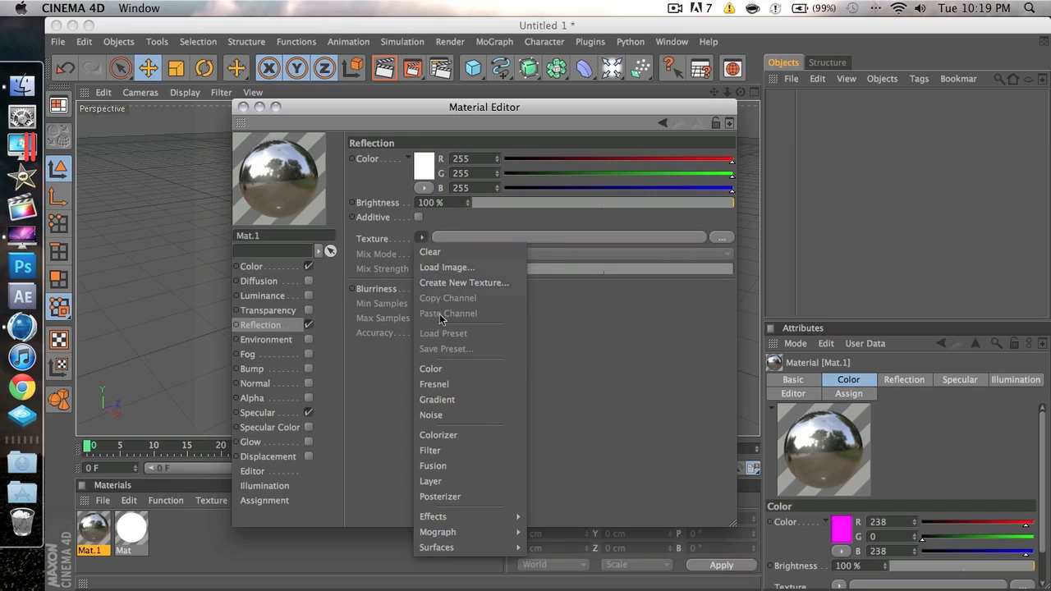
{"action": "left_click", "coordinate": [444, 385]}
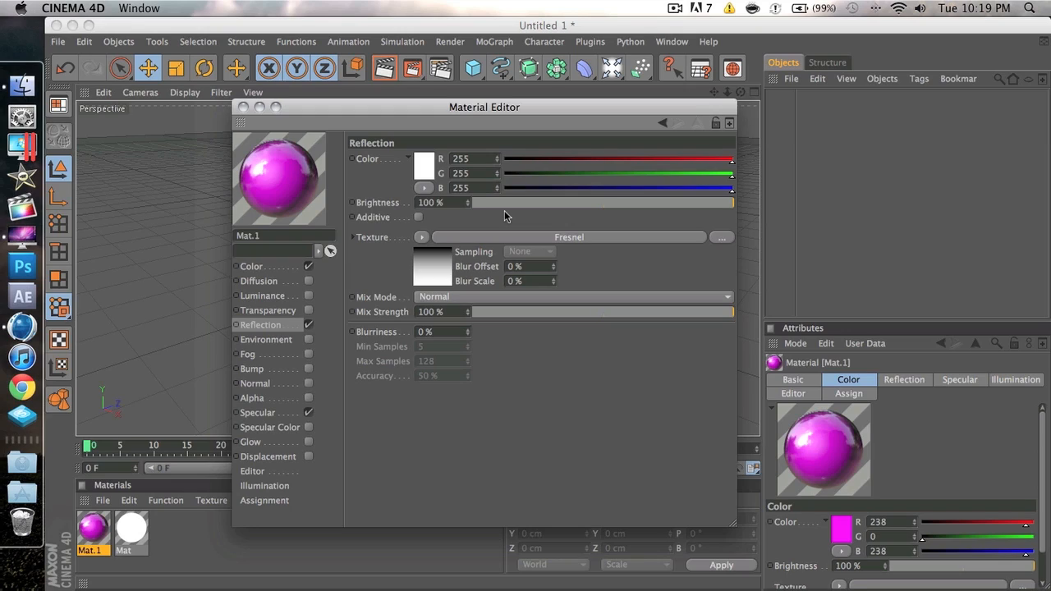
Step: Set the magenta material's reflection brightness to 25% and mix strength to 5%
{"action": "left_click_drag", "start_coordinate": [451, 202], "coordinate": [367, 207]}
{"action": "type", "text": "25"}
{"action": "key", "text": "Return"}
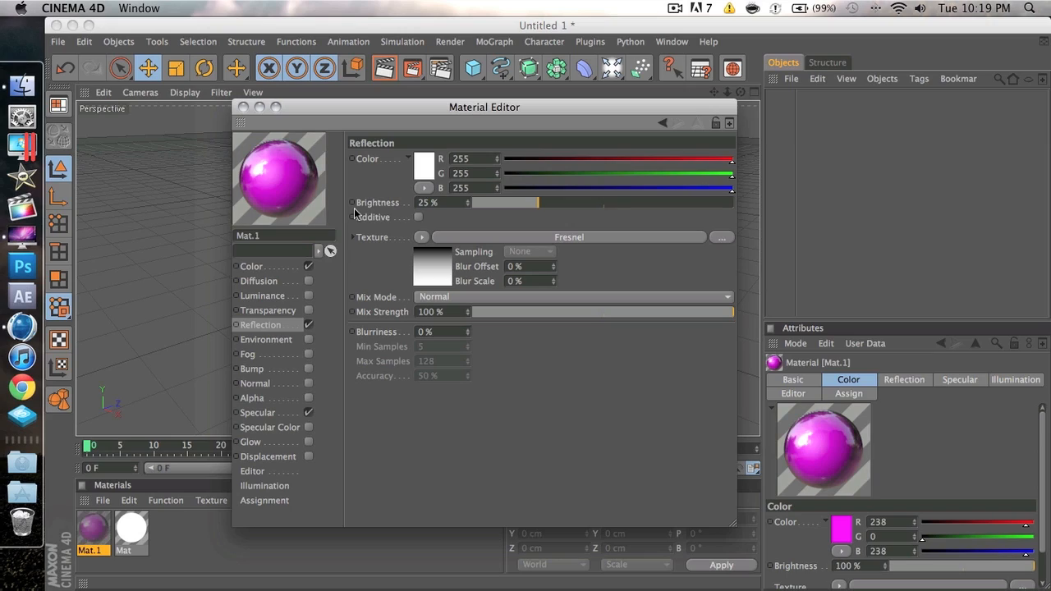
{"action": "left_click_drag", "start_coordinate": [459, 311], "coordinate": [341, 298]}
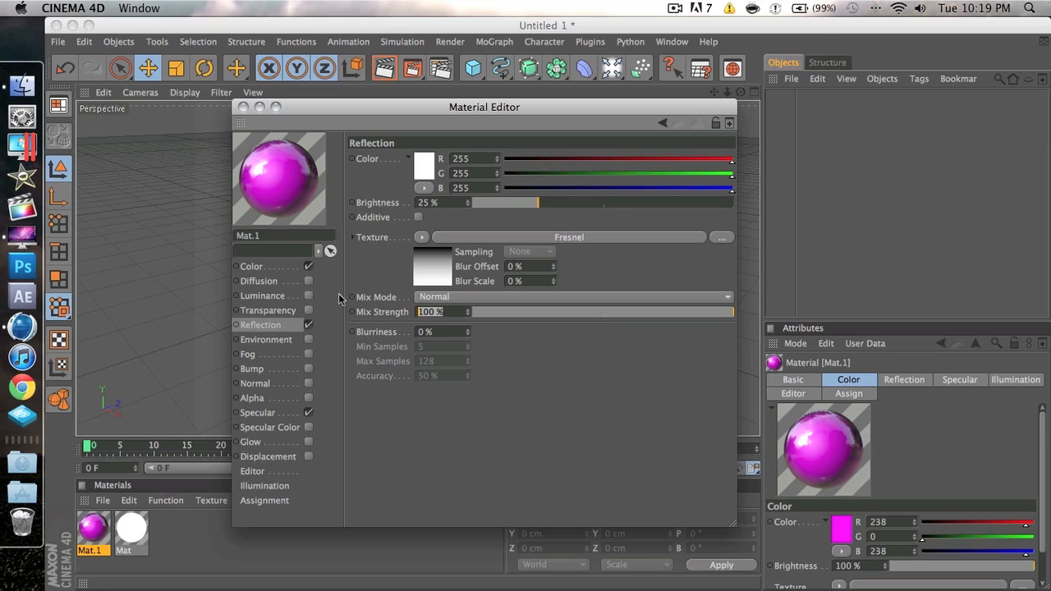
{"action": "type", "text": "5"}
{"action": "key", "text": "Return"}
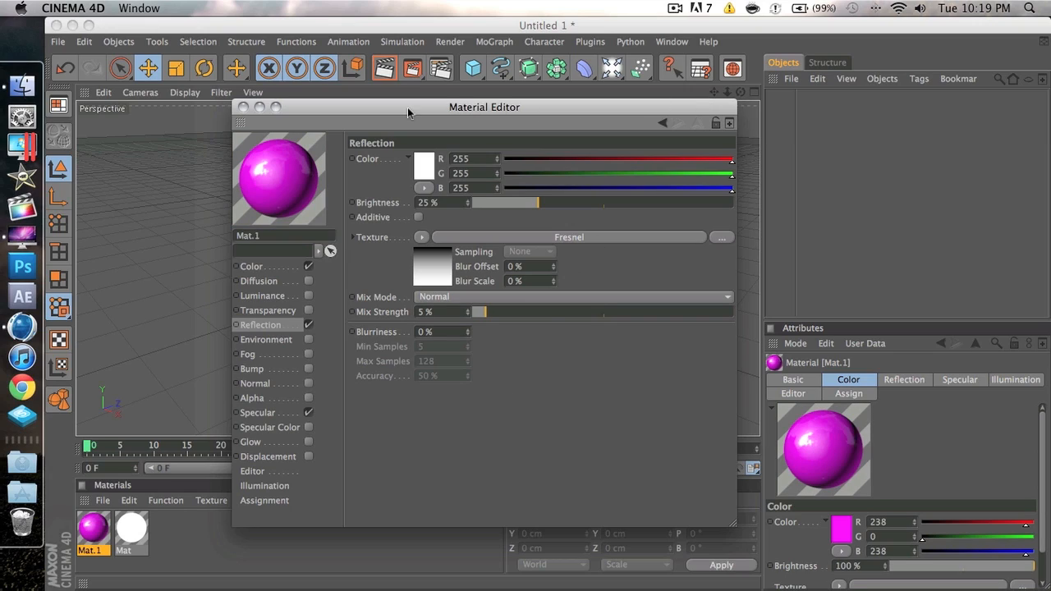
{"action": "left_click", "coordinate": [243, 107]}
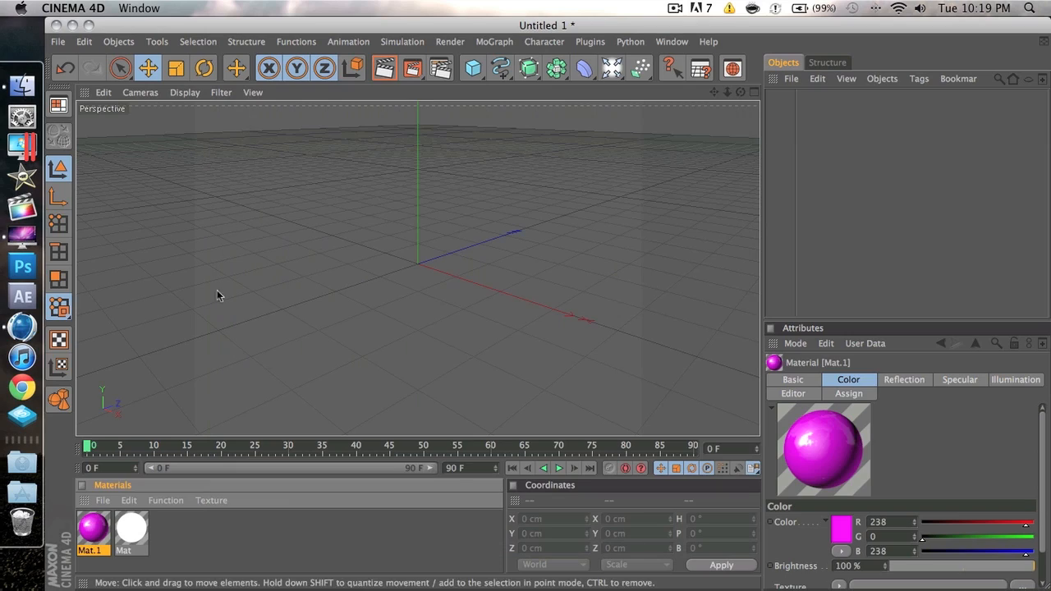
Step: Duplicate the magenta material
{"action": "left_click", "coordinate": [223, 541]}
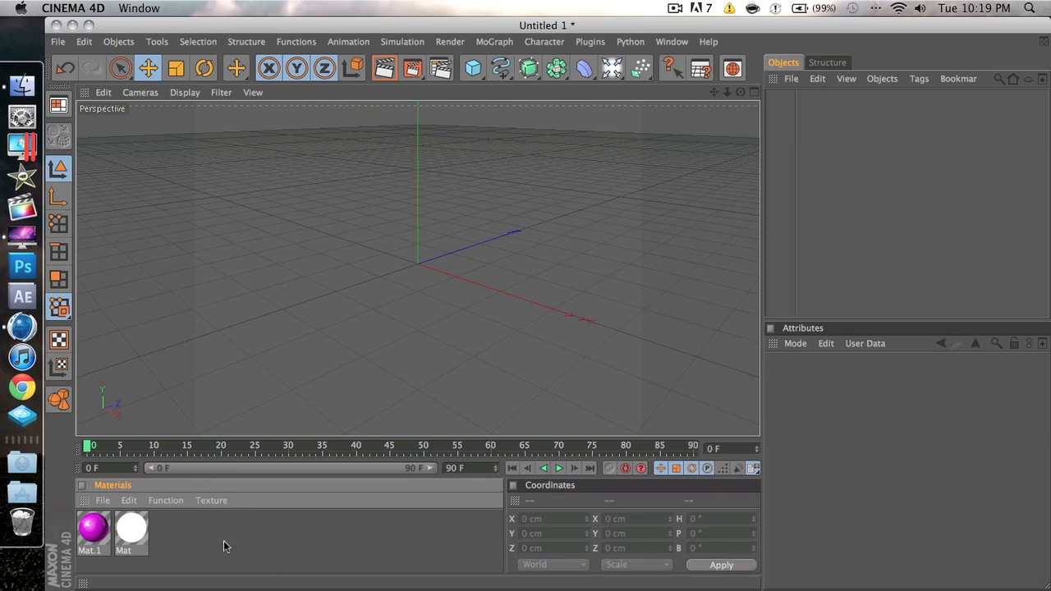
{"action": "left_click", "coordinate": [94, 527]}
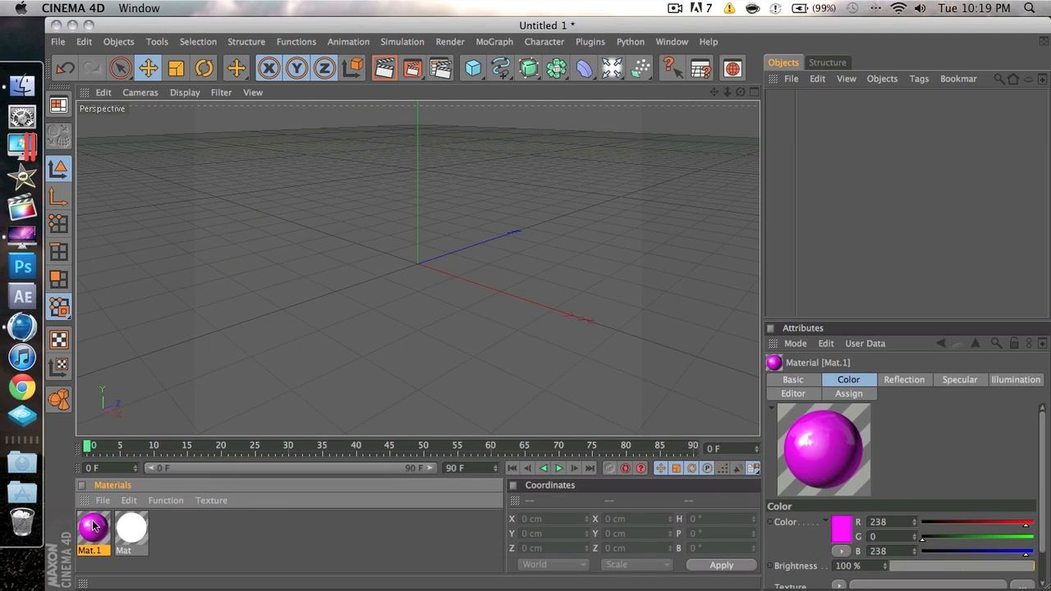
{"action": "key", "text": "super+v"}
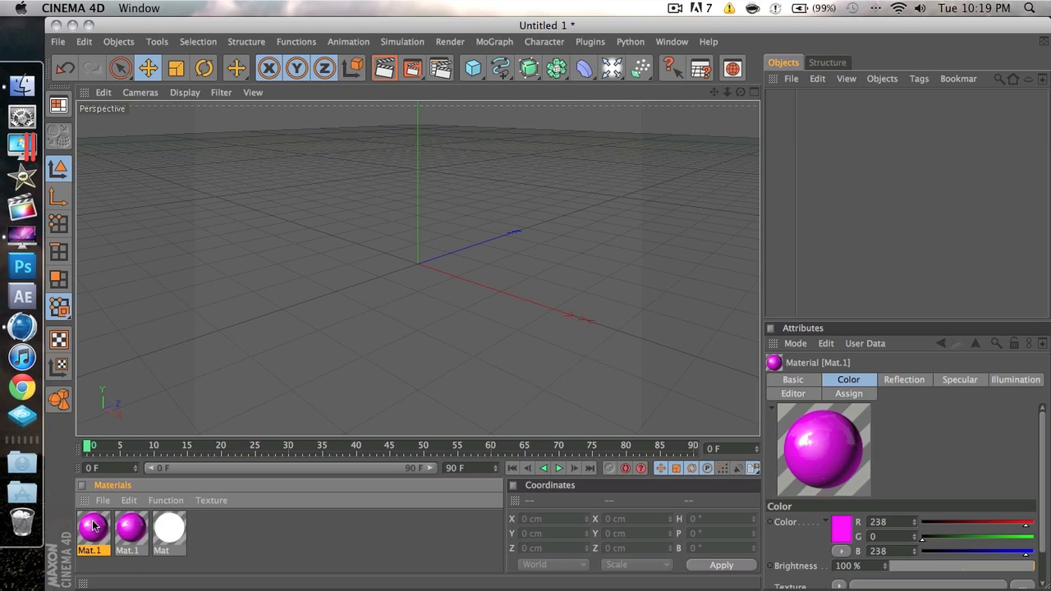
{"action": "left_click", "coordinate": [247, 557]}
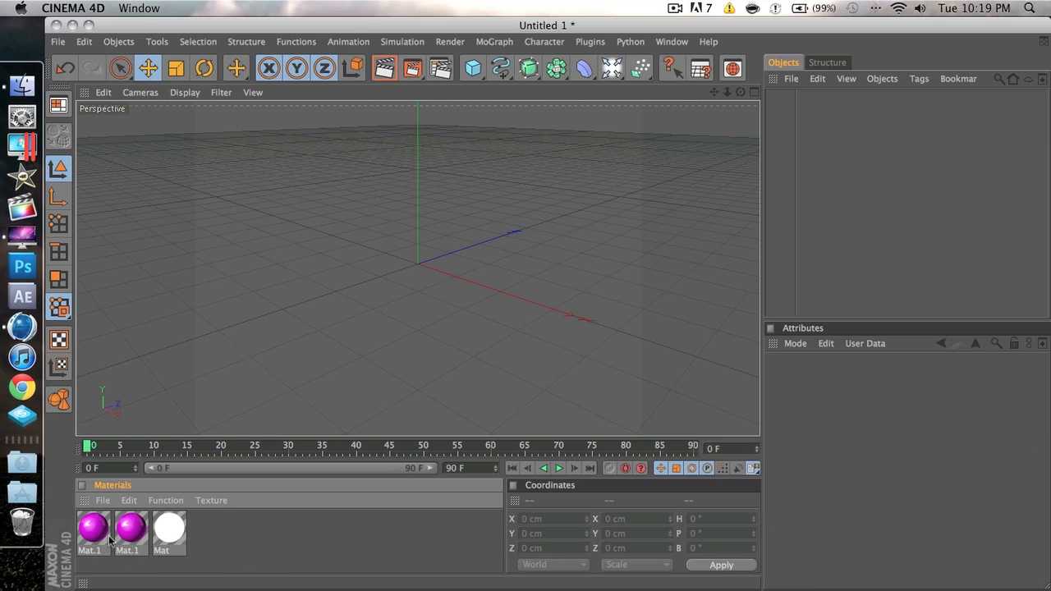
Step: Change the first magenta material's color to near-black with RGB 16, 16, 16
{"action": "left_click", "coordinate": [94, 534]}
{"action": "double_click", "coordinate": [93, 533]}
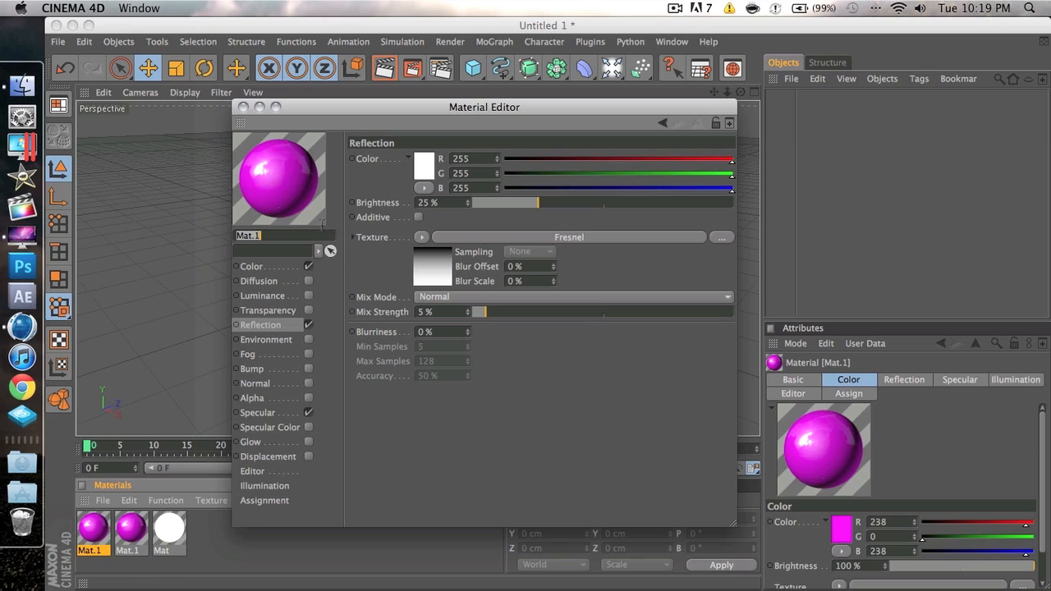
{"action": "left_click", "coordinate": [251, 266]}
{"action": "left_click", "coordinate": [428, 168]}
{"action": "left_click_drag", "start_coordinate": [376, 178], "coordinate": [302, 189]}
{"action": "left_click", "coordinate": [455, 229]}
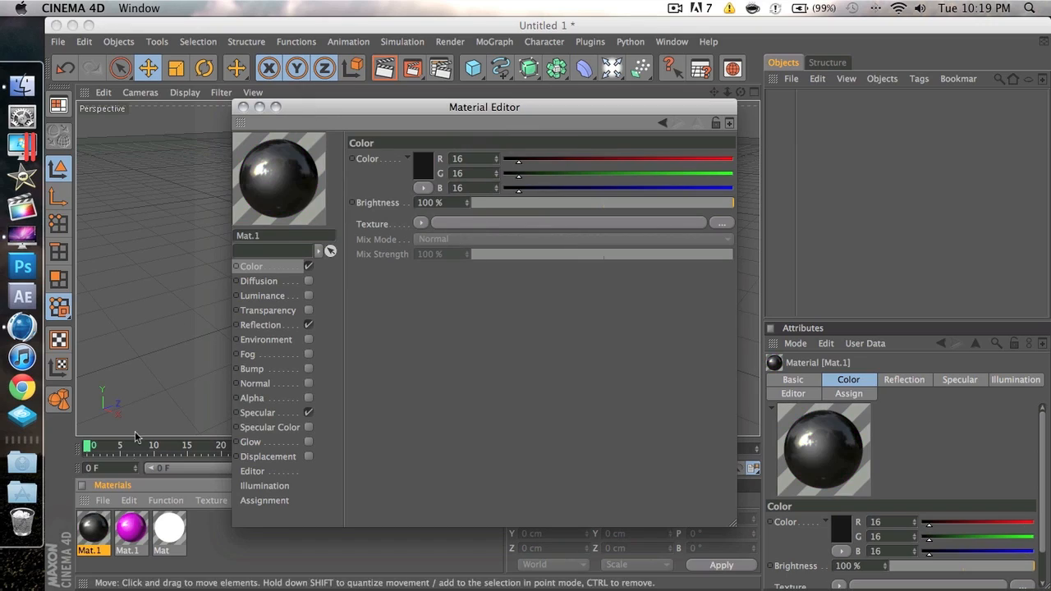
Step: Disable the Specular channel on the near-black material and close its editor
{"action": "left_click", "coordinate": [310, 414]}
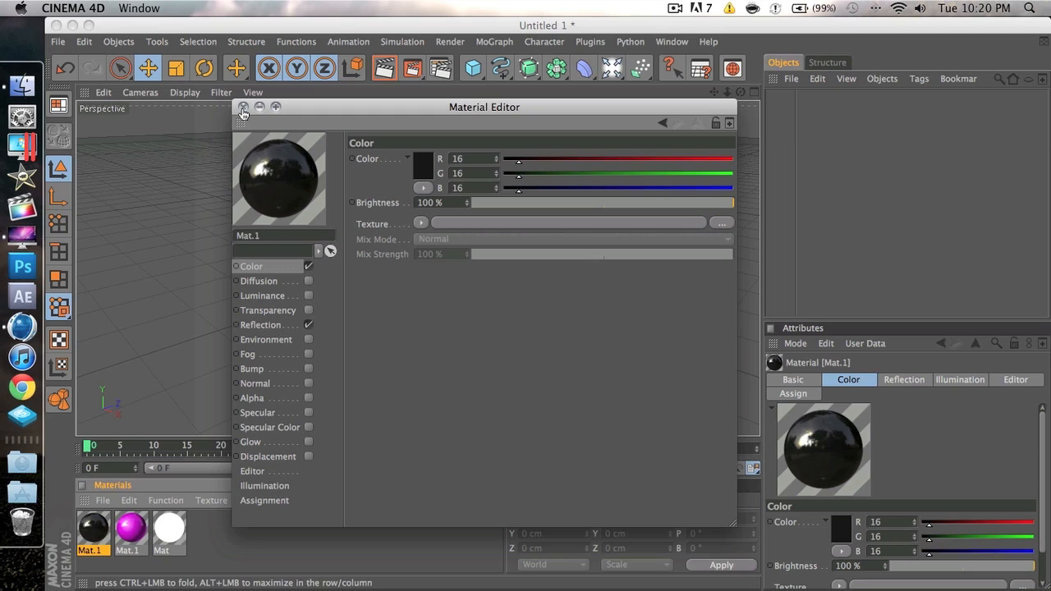
{"action": "left_click", "coordinate": [243, 107]}
{"action": "left_click", "coordinate": [335, 558]}
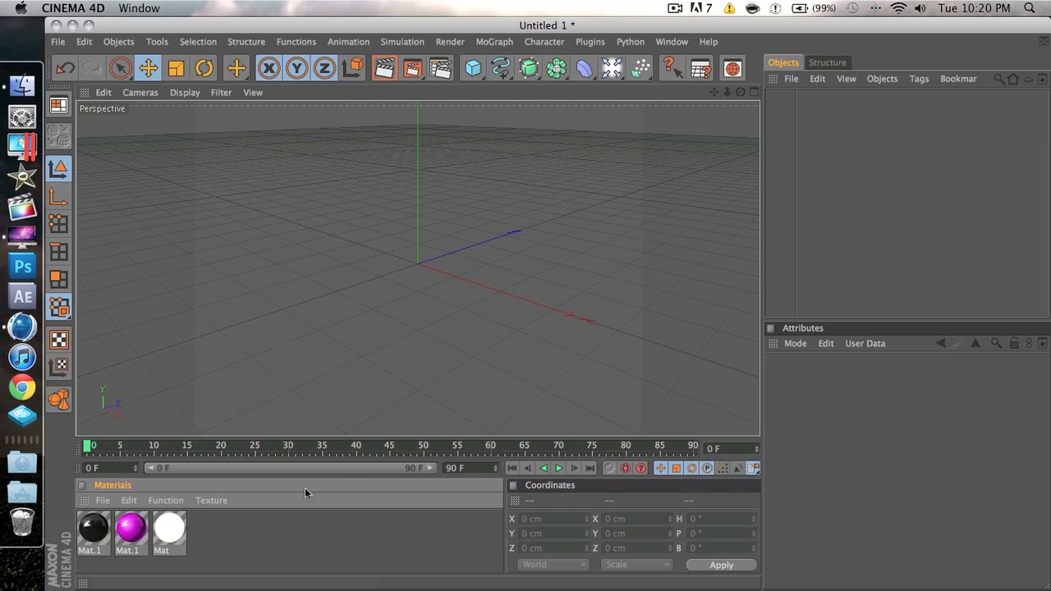
Step: Add a Plane object to the scene
{"action": "left_click", "coordinate": [474, 70]}
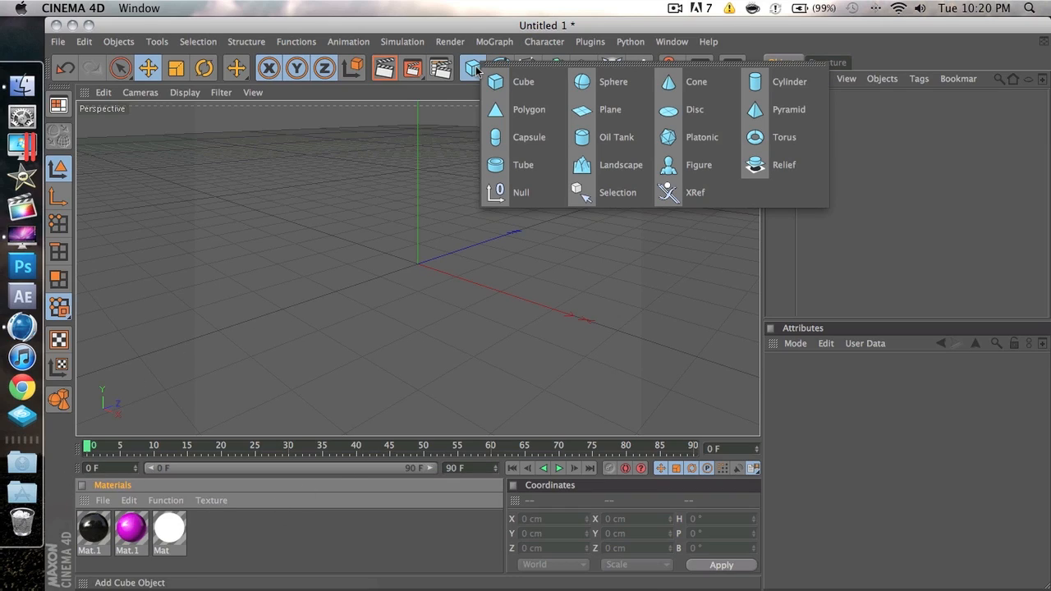
{"action": "left_click", "coordinate": [473, 72]}
{"action": "left_click", "coordinate": [471, 73]}
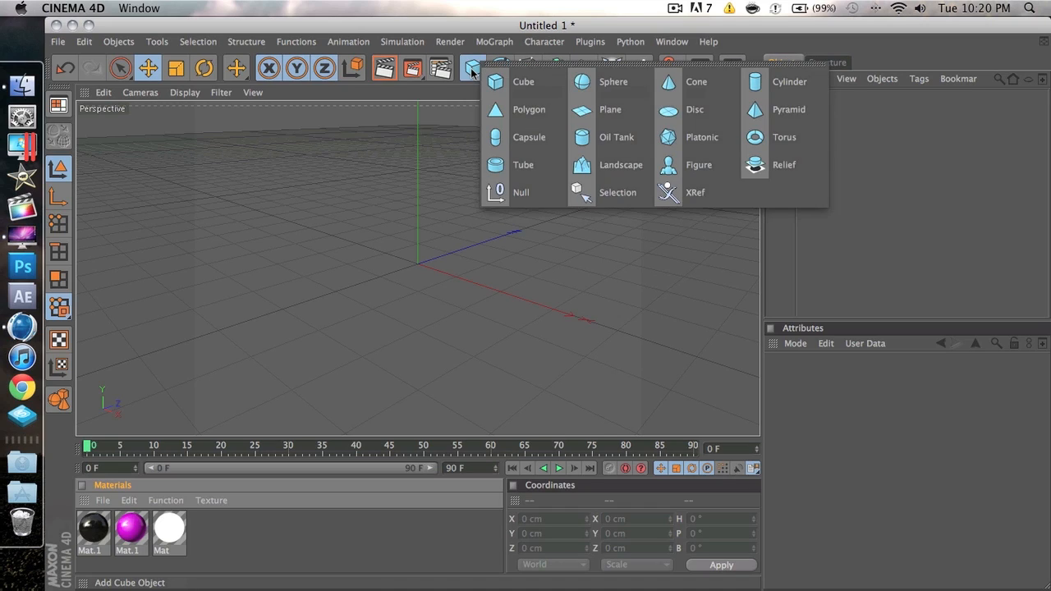
{"action": "left_click", "coordinate": [605, 110]}
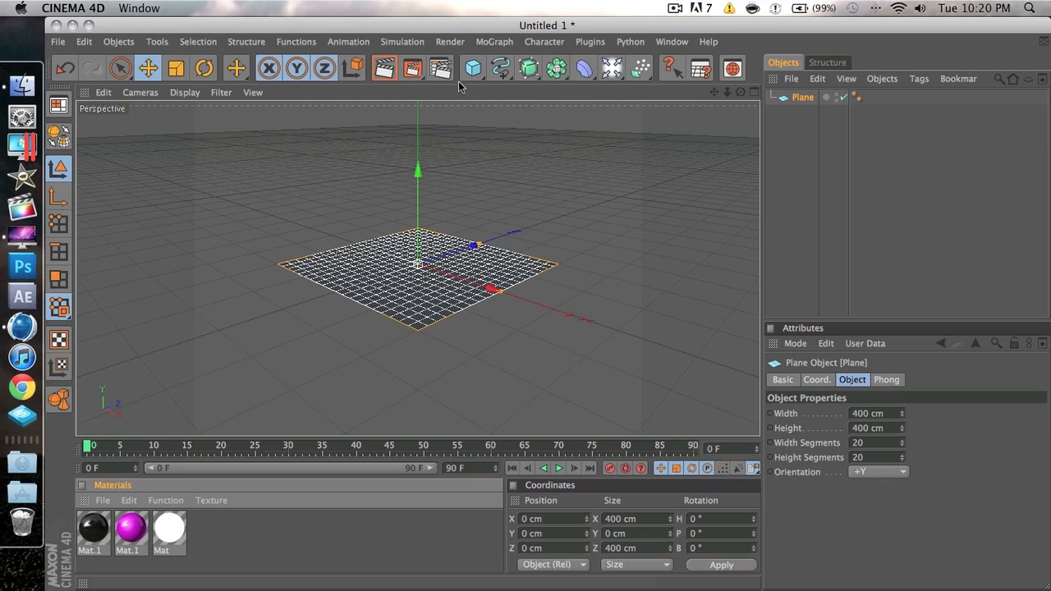
{"action": "left_click", "coordinate": [790, 182]}
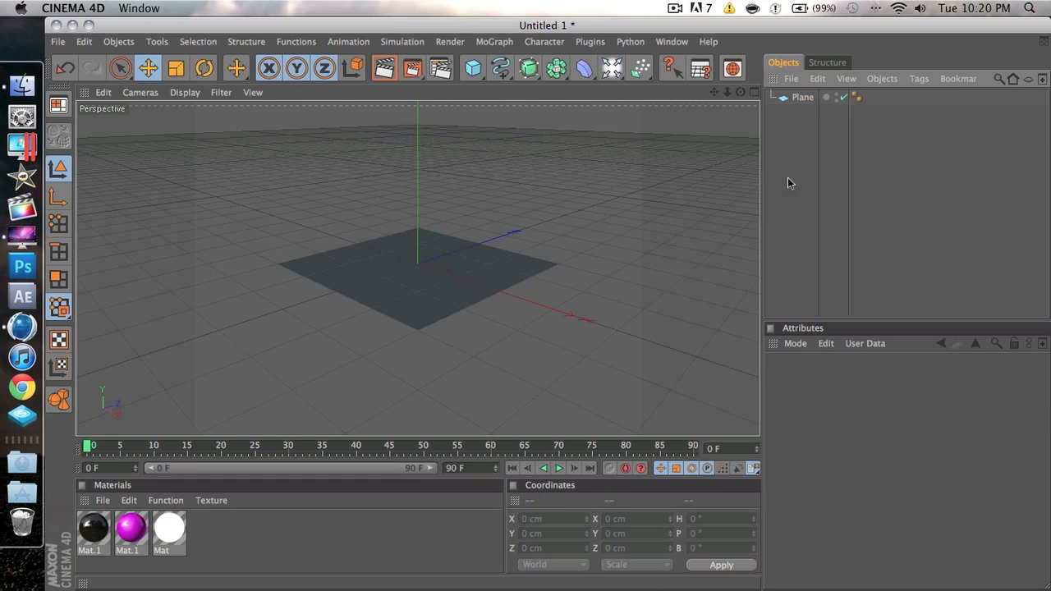
Step: Add a MoGraph Cloner and make the Plane its child
{"action": "left_click", "coordinate": [494, 42]}
{"action": "left_click", "coordinate": [525, 134]}
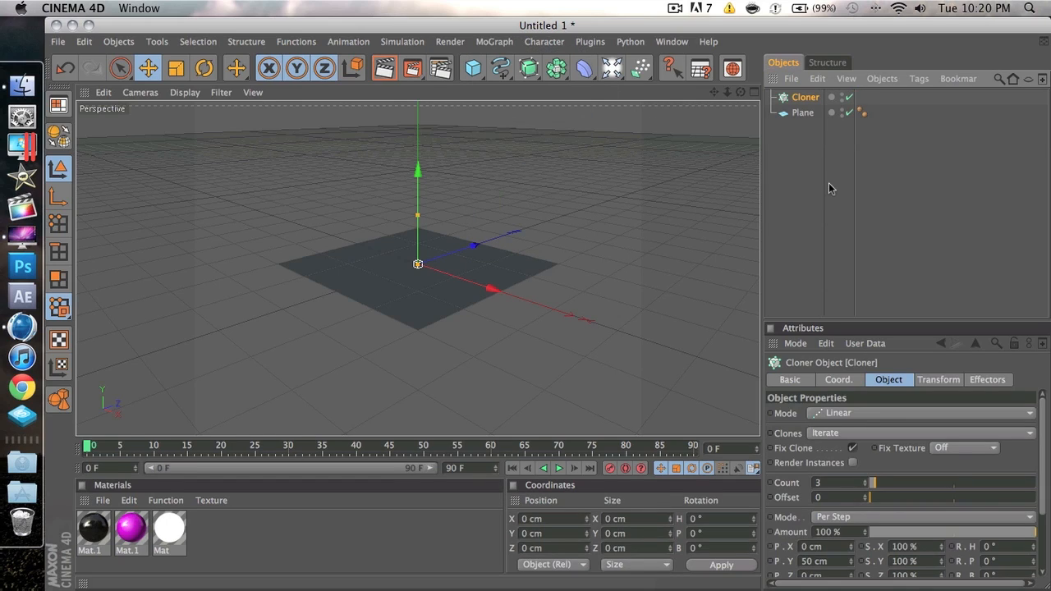
{"action": "left_click", "coordinate": [806, 178]}
{"action": "left_click_drag", "start_coordinate": [809, 119], "coordinate": [808, 105]}
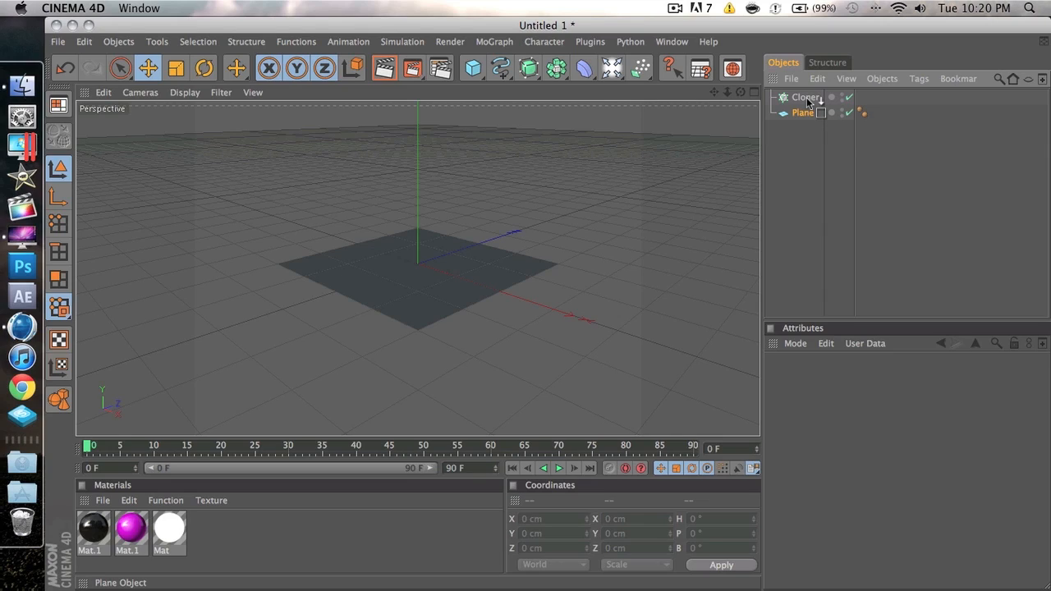
{"action": "left_click_drag", "start_coordinate": [808, 101], "coordinate": [809, 101]}
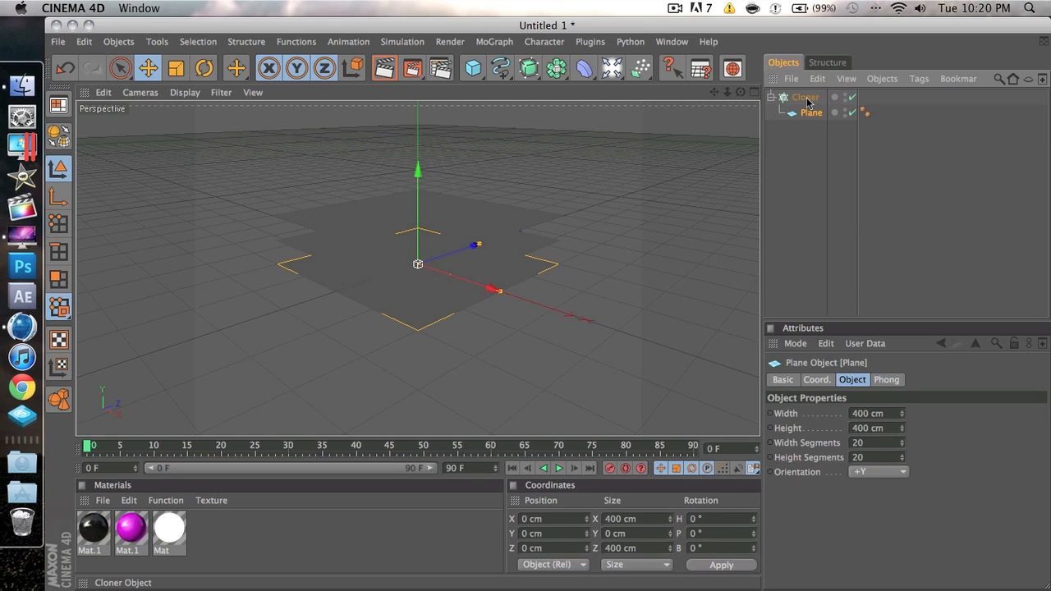
Step: Set the Cloner's mode to Grid Array
{"action": "left_click", "coordinate": [807, 98]}
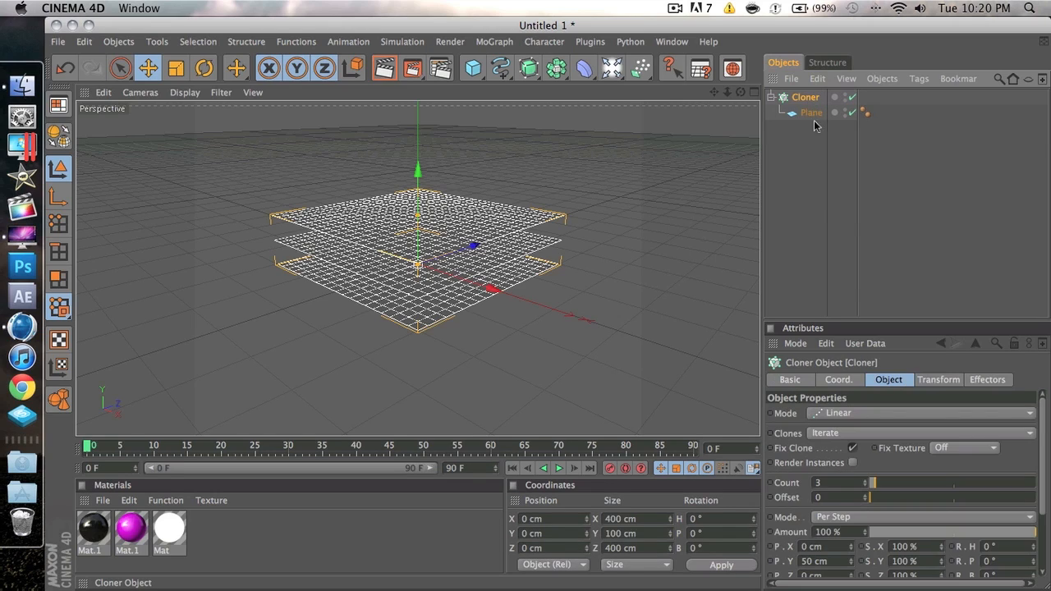
{"action": "left_click", "coordinate": [863, 413]}
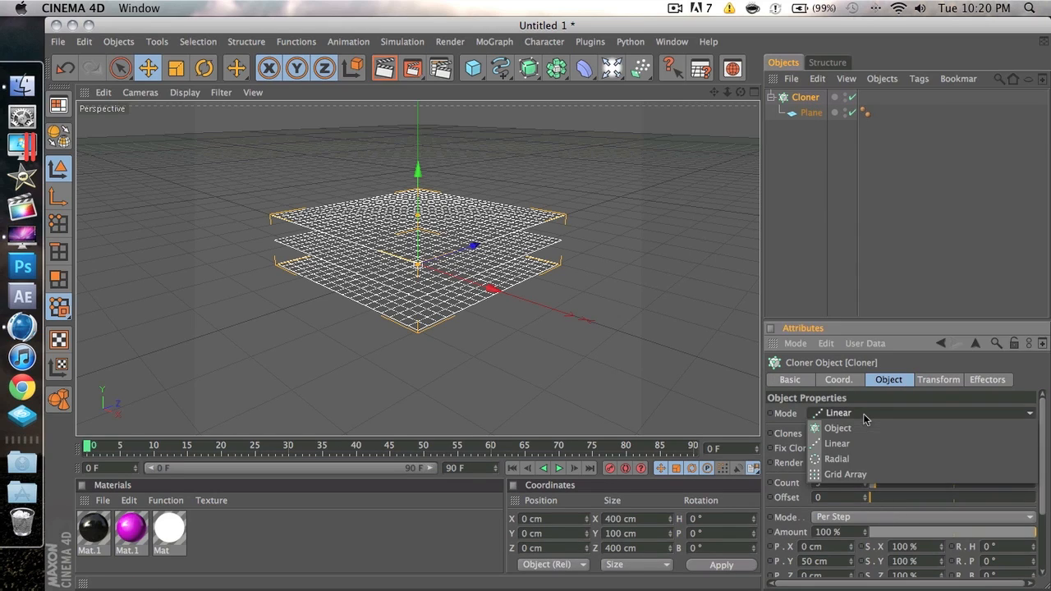
{"action": "left_click", "coordinate": [850, 472]}
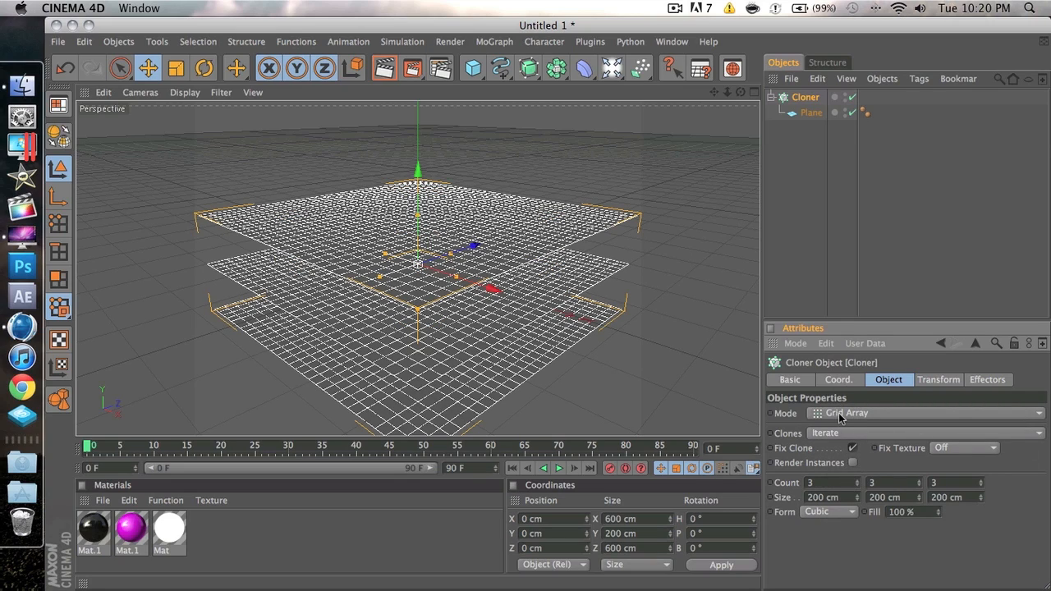
{"action": "left_click", "coordinate": [838, 379]}
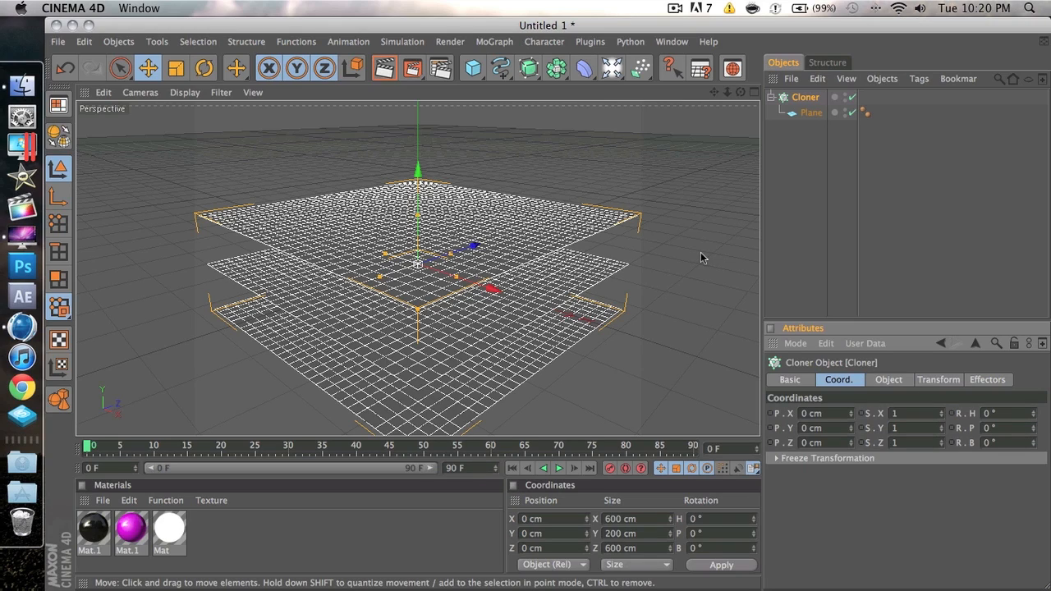
{"action": "scroll", "coordinate": [700, 253], "scroll_direction": "up", "scroll_amount": 1}
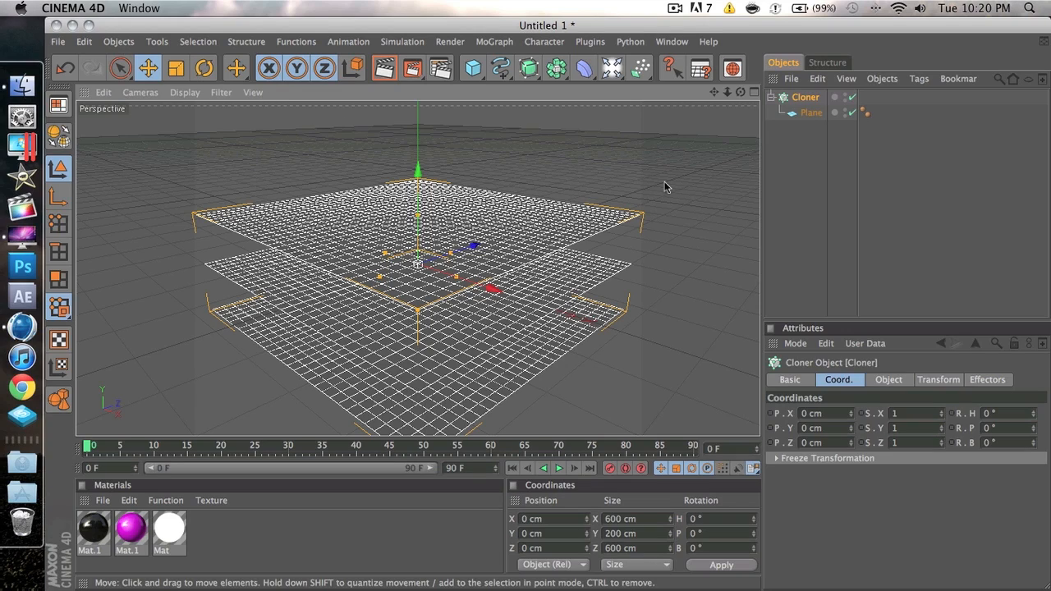
{"action": "left_click", "coordinate": [792, 215]}
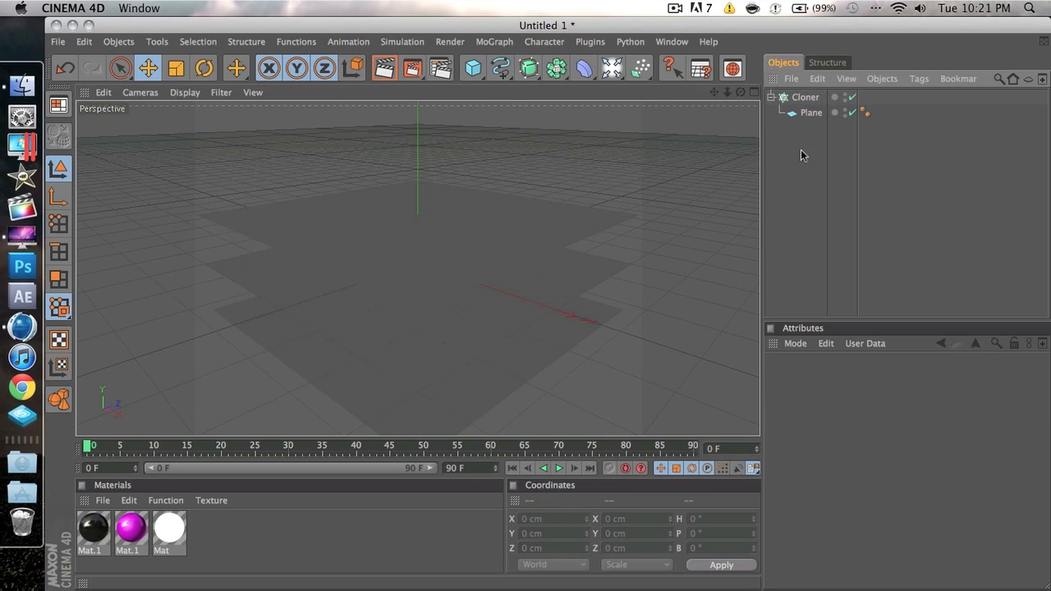
{"action": "left_click", "coordinate": [812, 114]}
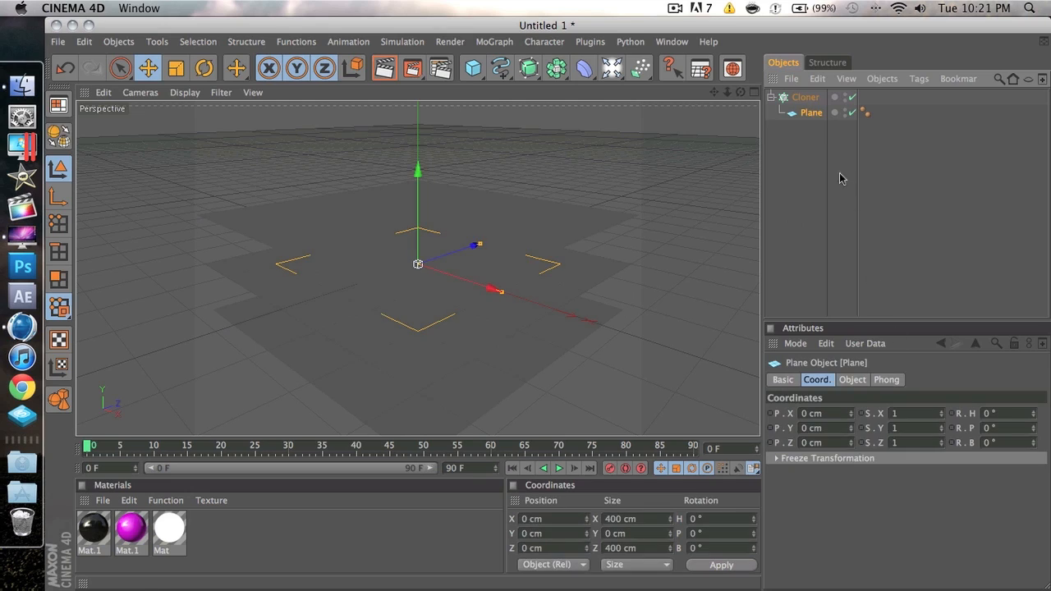
{"action": "left_click", "coordinate": [811, 98]}
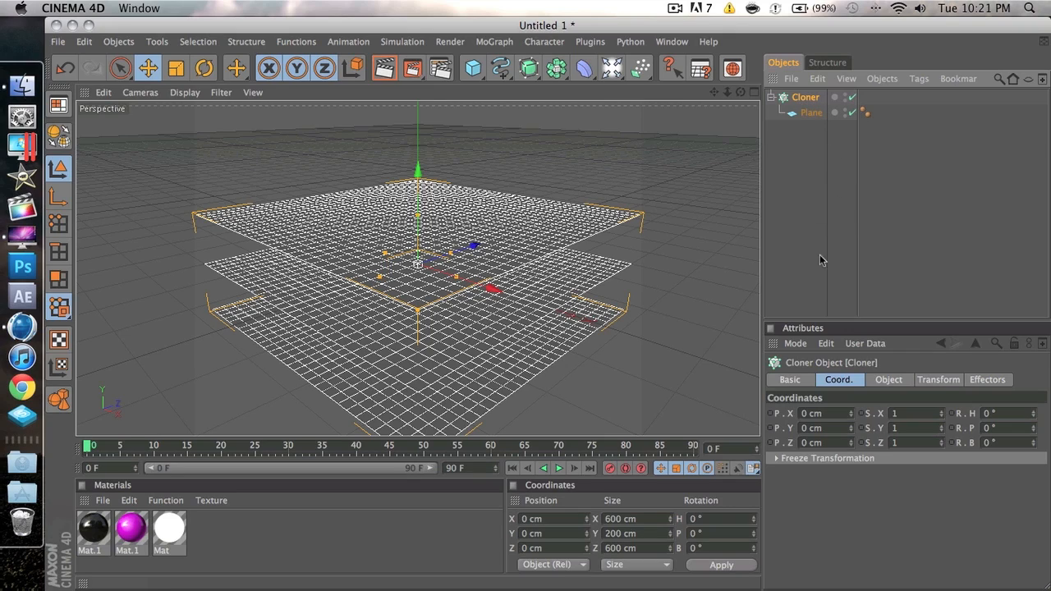
{"action": "left_click", "coordinate": [804, 382]}
{"action": "left_click", "coordinate": [837, 379]}
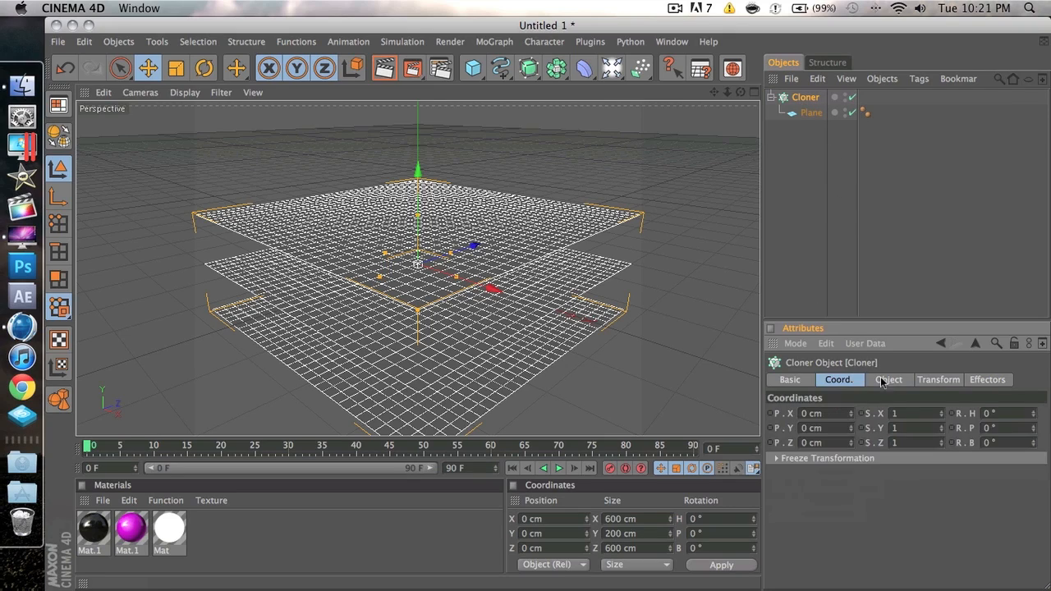
Step: Set the Cloner's grid count to 4 on X, 1 on Y and 4 on Z
{"action": "left_click", "coordinate": [888, 381]}
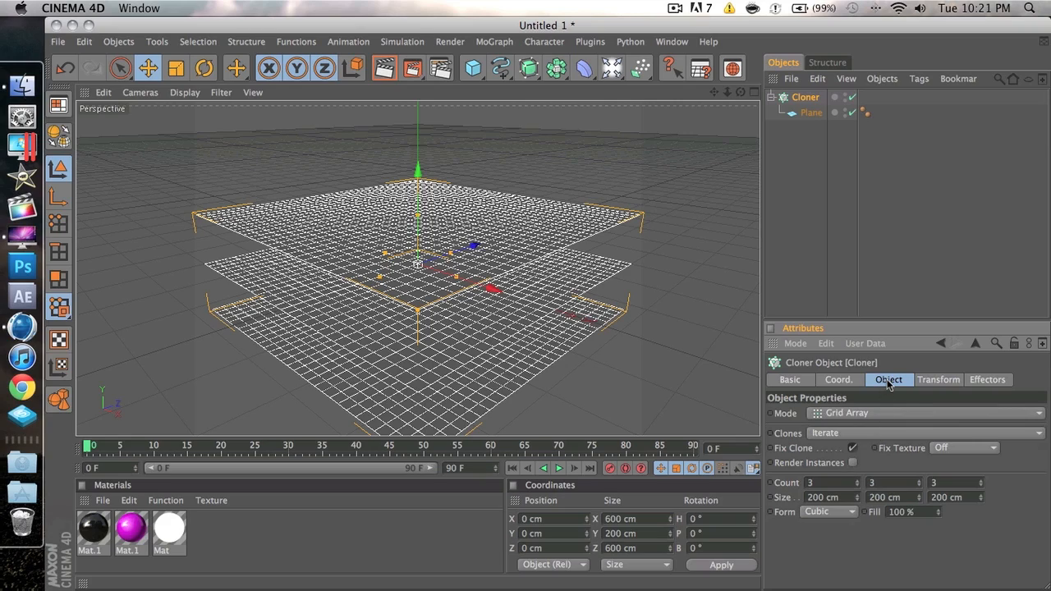
{"action": "left_click", "coordinate": [893, 412]}
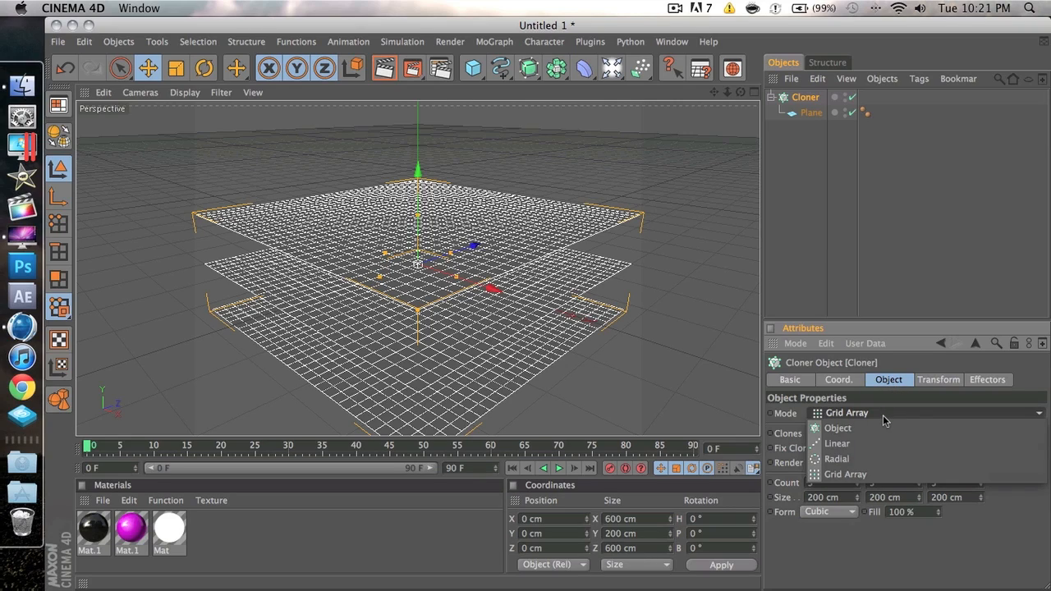
{"action": "left_click", "coordinate": [883, 415]}
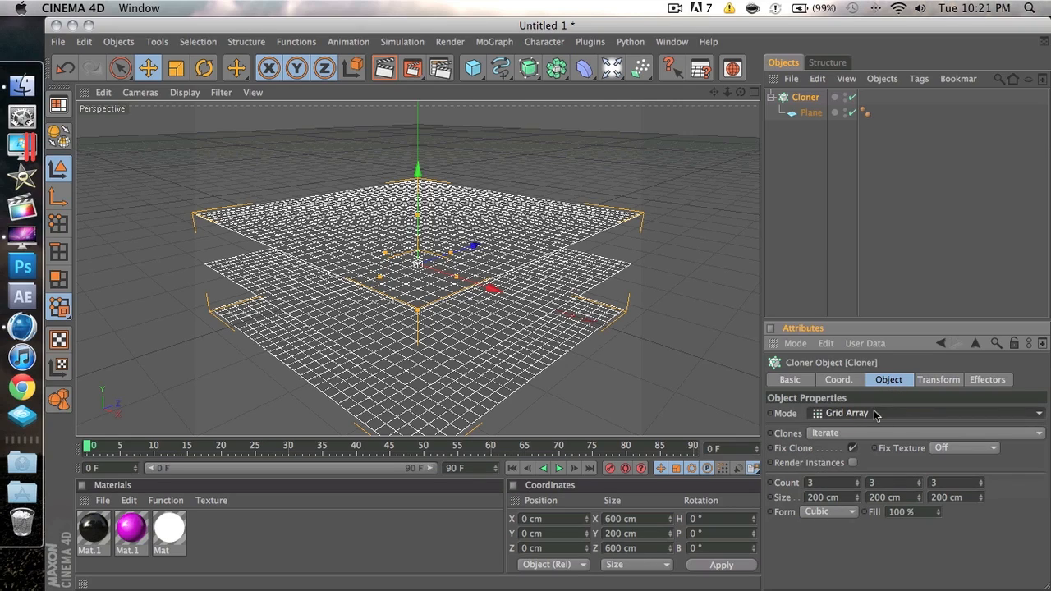
{"action": "left_click", "coordinate": [831, 485]}
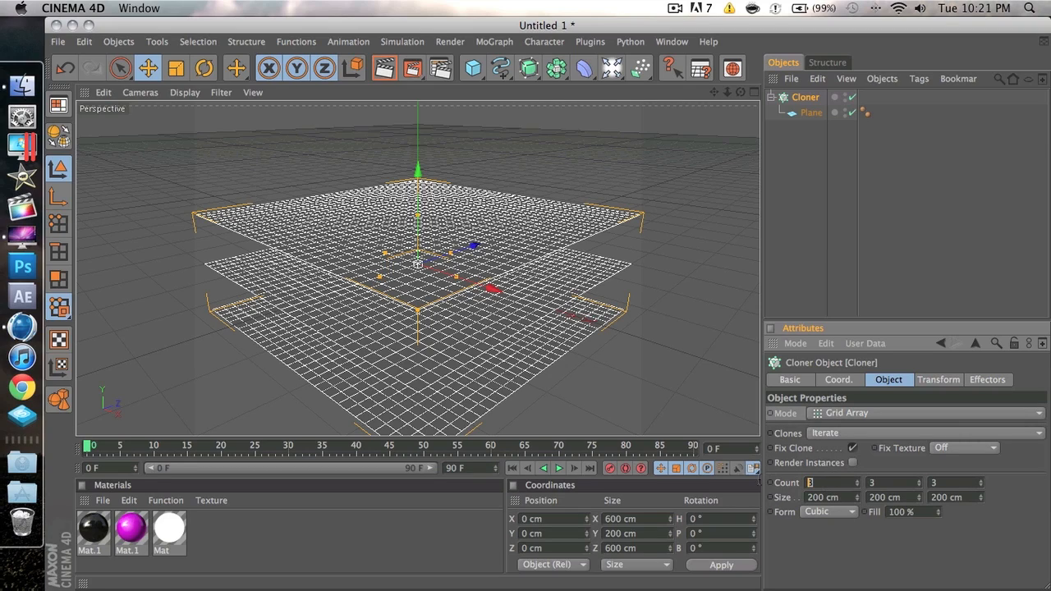
{"action": "type", "text": "4"}
{"action": "left_click", "coordinate": [877, 483]}
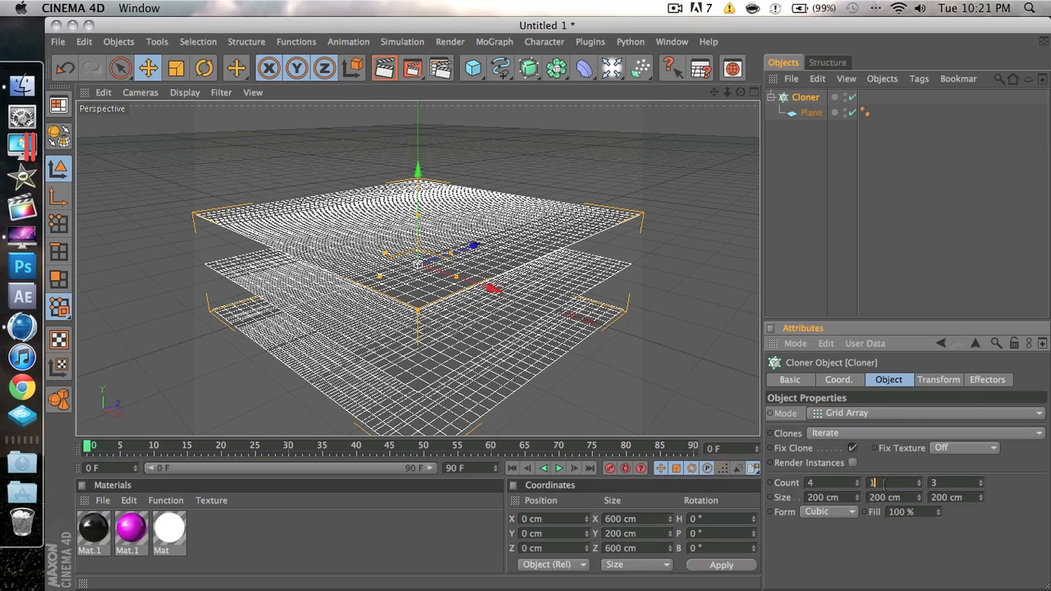
{"action": "left_click", "coordinate": [964, 483]}
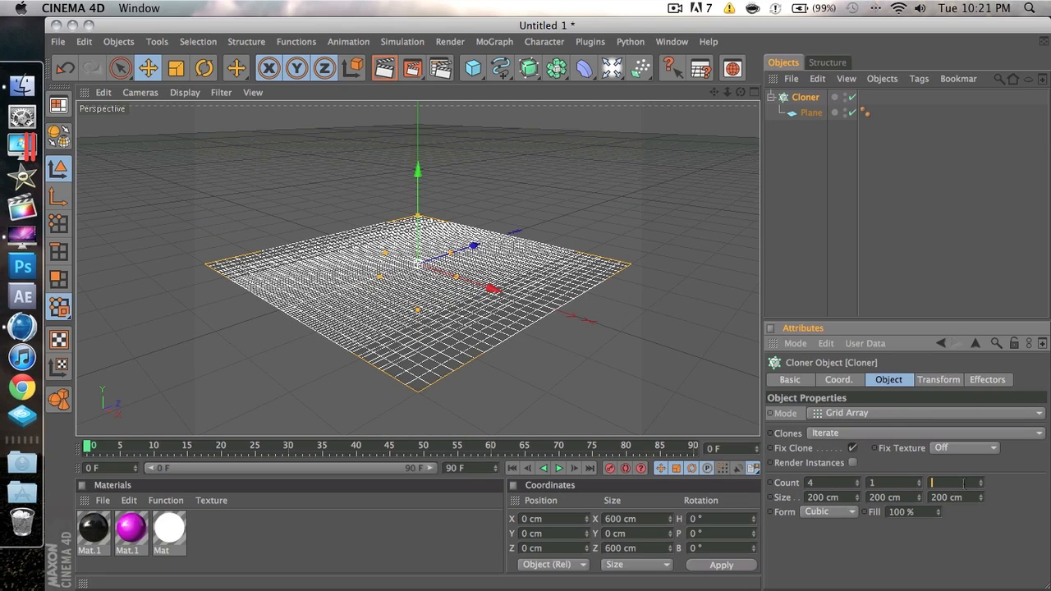
{"action": "key", "text": "Return"}
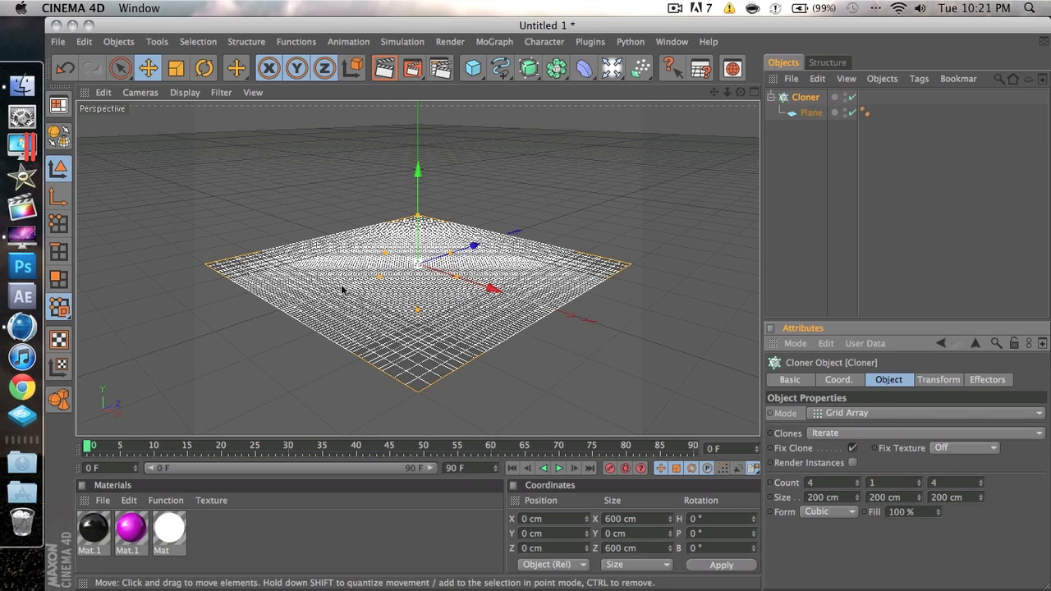
Step: Set the Cloner's grid size to 1500 cm on both X and Z
{"action": "left_click", "coordinate": [845, 497]}
{"action": "type", "text": "15"}
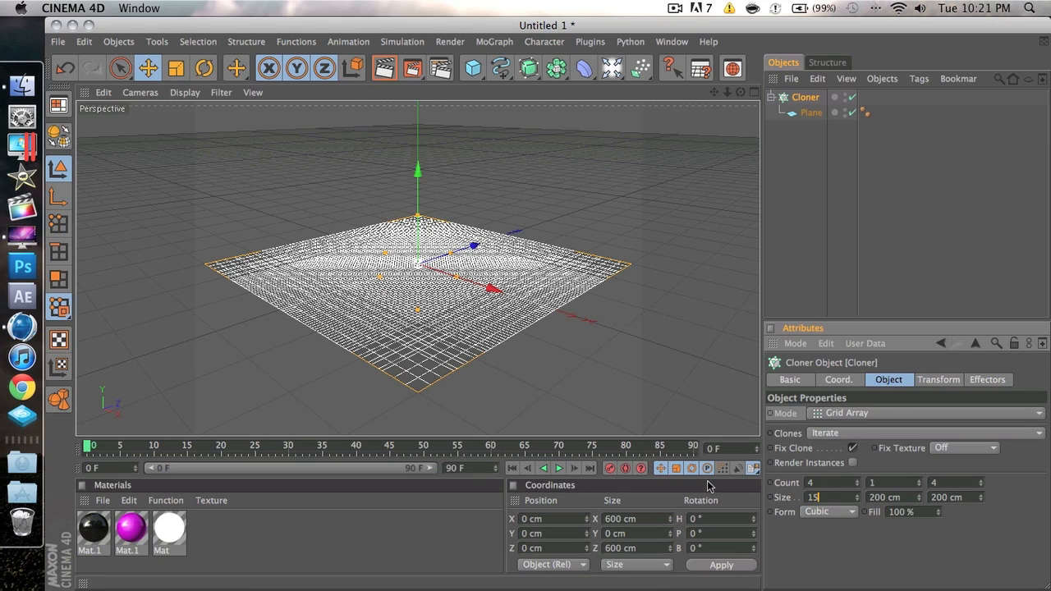
{"action": "type", "text": "00"}
{"action": "key", "text": "Return"}
{"action": "left_click", "coordinate": [945, 498]}
{"action": "key", "text": "BackSpace"}
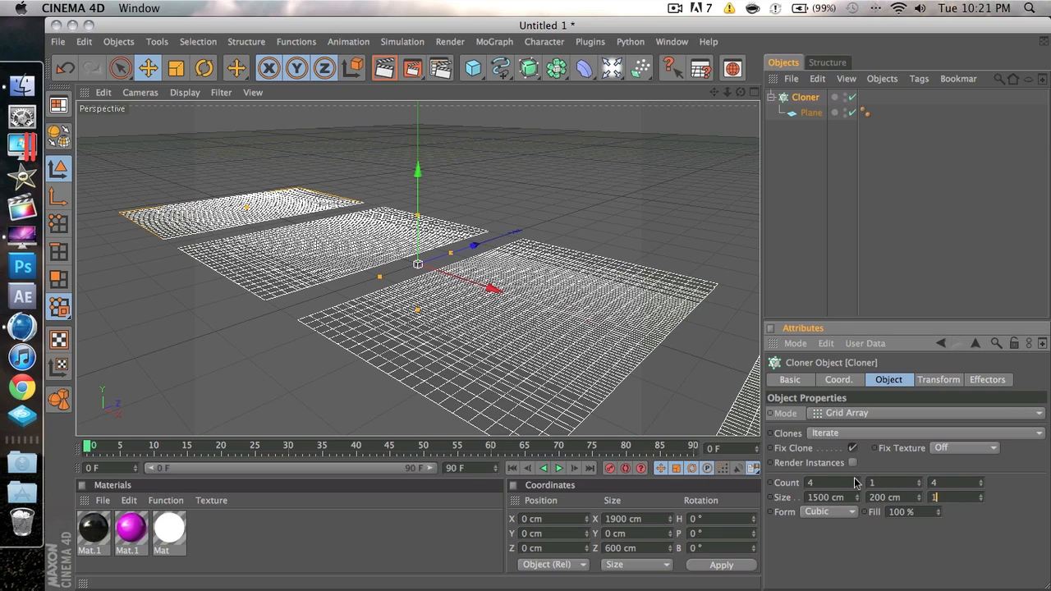
{"action": "type", "text": "1500"}
{"action": "key", "text": "Return"}
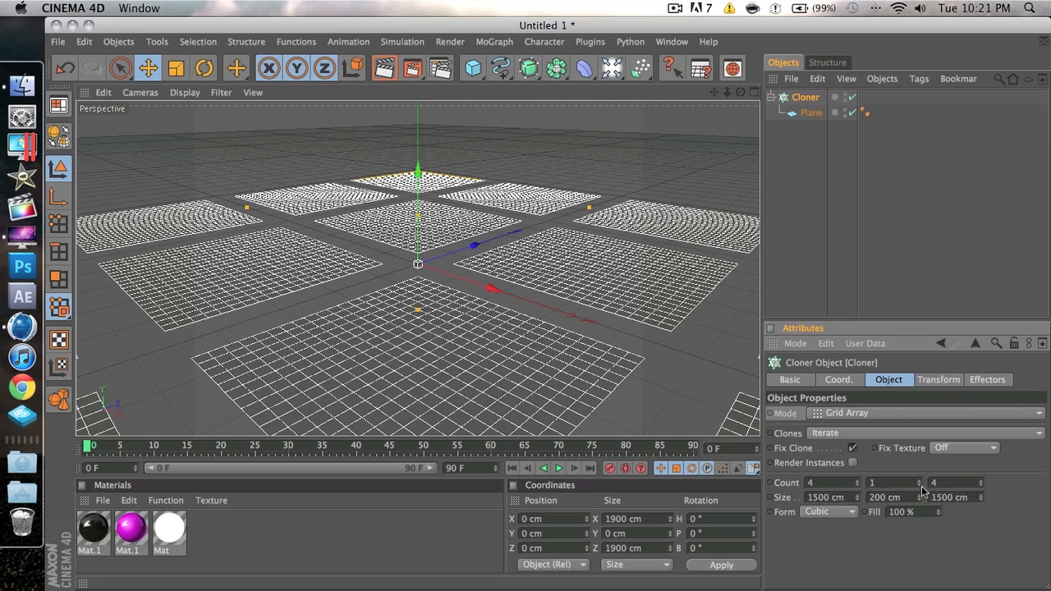
Step: Apply the luminous white material to the Plane inside the Cloner
{"action": "left_click", "coordinate": [385, 556]}
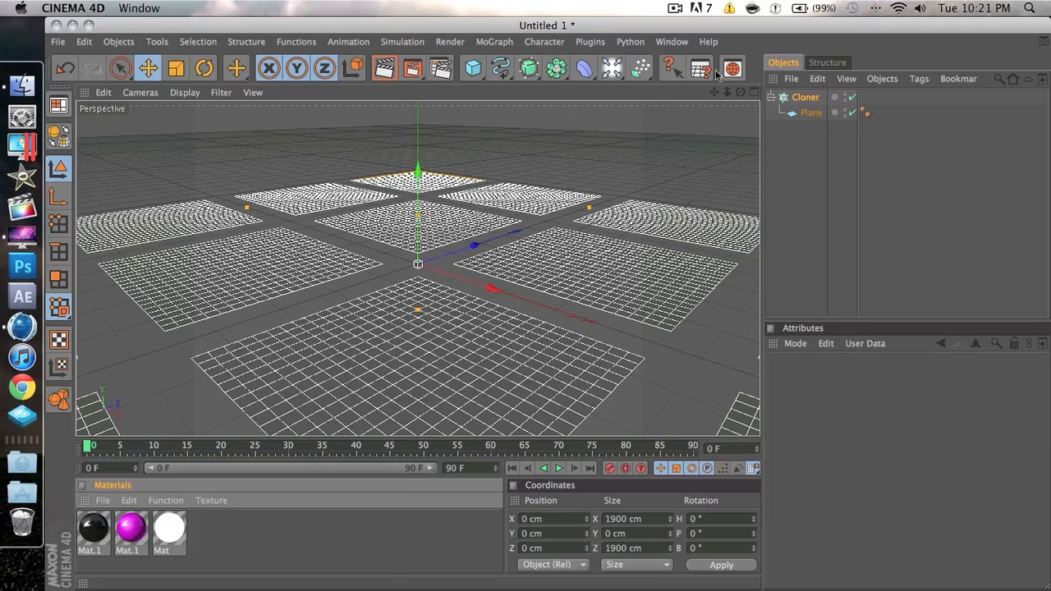
{"action": "left_click_drag", "start_coordinate": [739, 98], "coordinate": [626, 95]}
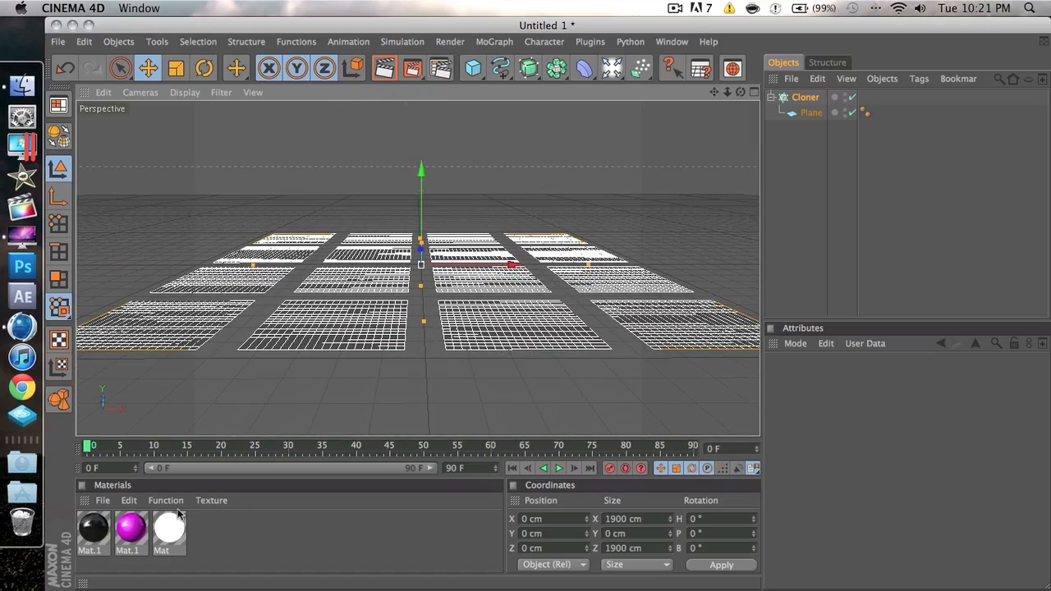
{"action": "left_click", "coordinate": [170, 533]}
{"action": "left_click_drag", "start_coordinate": [170, 536], "coordinate": [790, 134]}
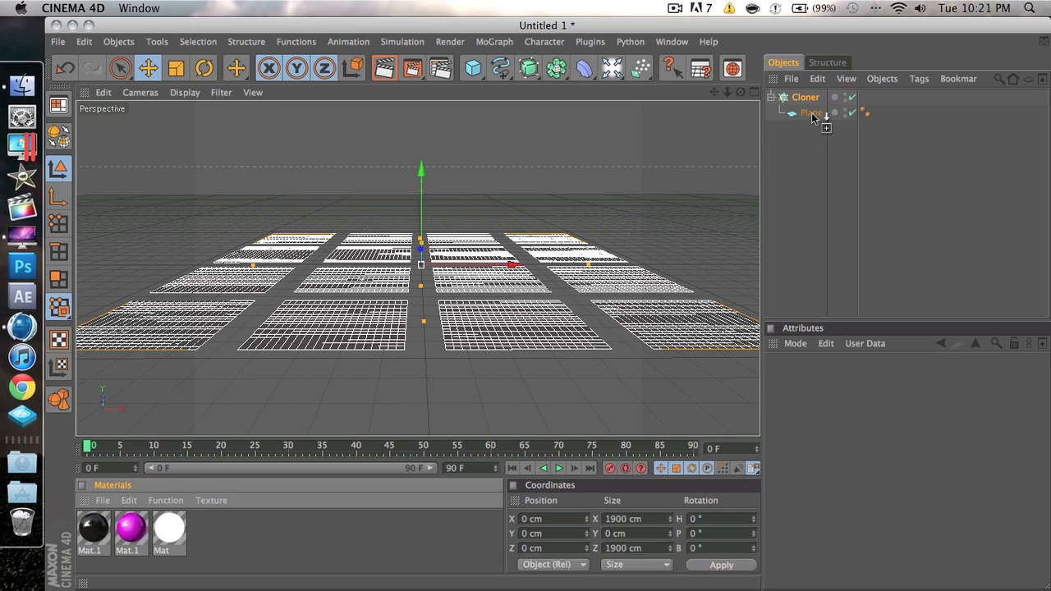
{"action": "left_click_drag", "start_coordinate": [812, 119], "coordinate": [809, 123]}
{"action": "left_click", "coordinate": [804, 138]}
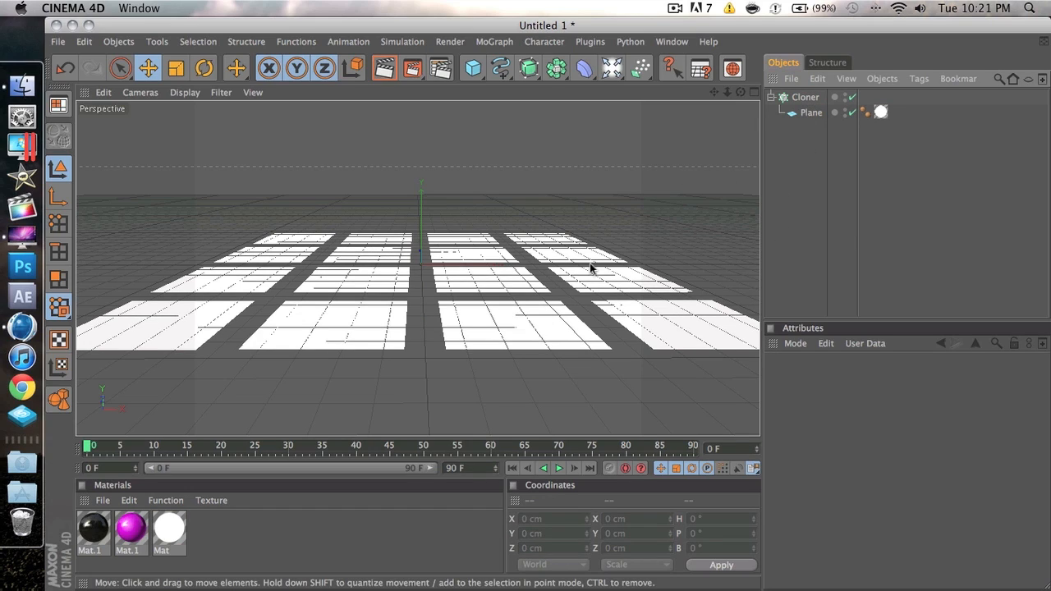
Step: Raise the Cloner along the Y axis to about 831 cm above the floor grid
{"action": "left_click", "coordinate": [805, 97]}
{"action": "left_click_drag", "start_coordinate": [419, 227], "coordinate": [420, 104]}
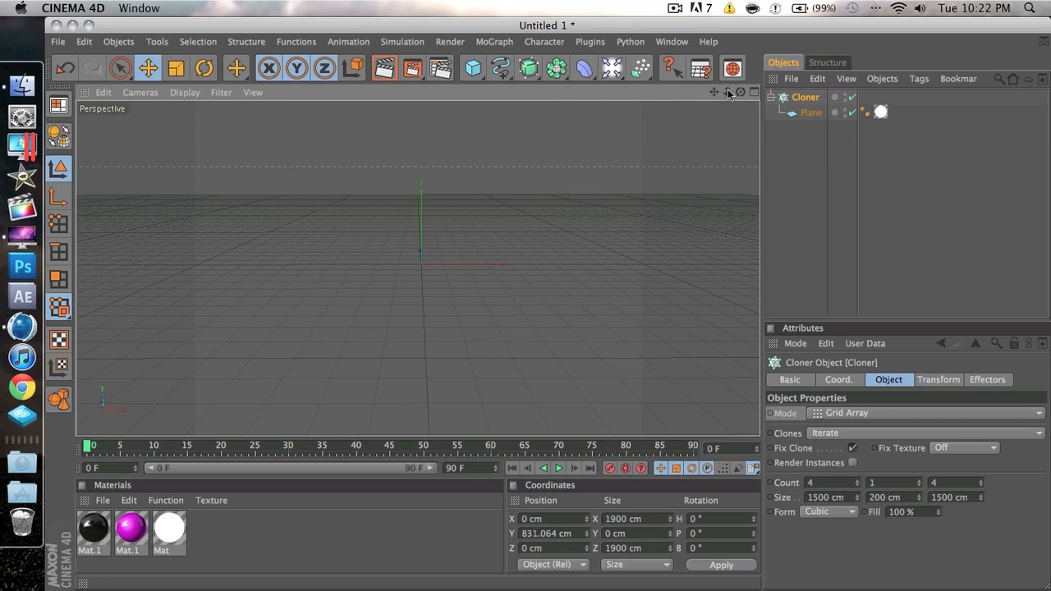
{"action": "left_click_drag", "start_coordinate": [727, 92], "coordinate": [765, 92]}
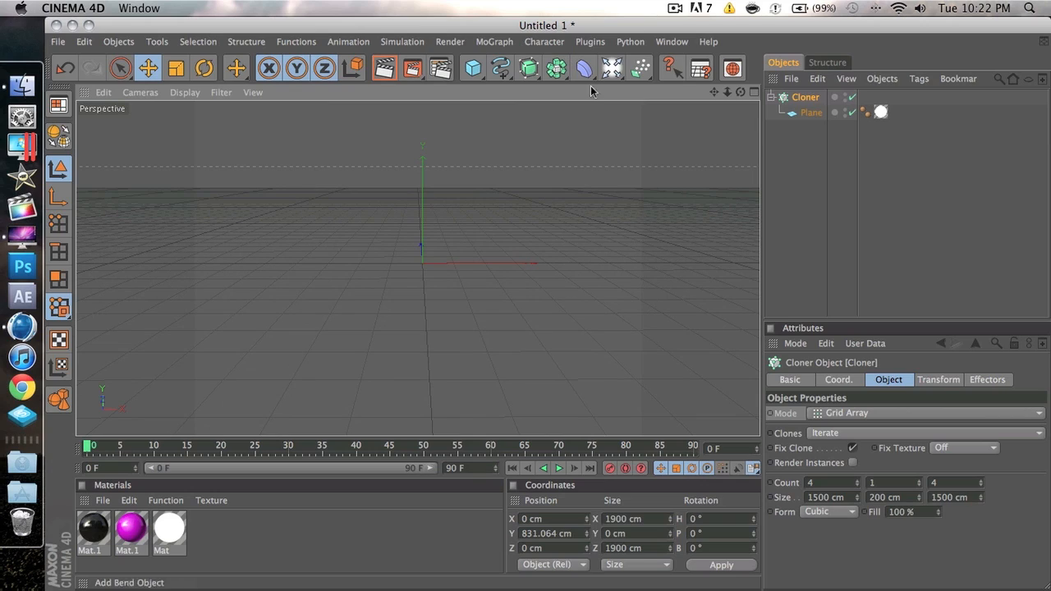
Step: Add a MoText object at about -197 cm on X and set its text to GRAYZ
{"action": "left_click", "coordinate": [498, 42]}
{"action": "left_click", "coordinate": [542, 220]}
{"action": "left_click_drag", "start_coordinate": [499, 268], "coordinate": [436, 268]}
{"action": "left_click_drag", "start_coordinate": [828, 465], "coordinate": [633, 402]}
{"action": "key", "text": "BackSpace"}
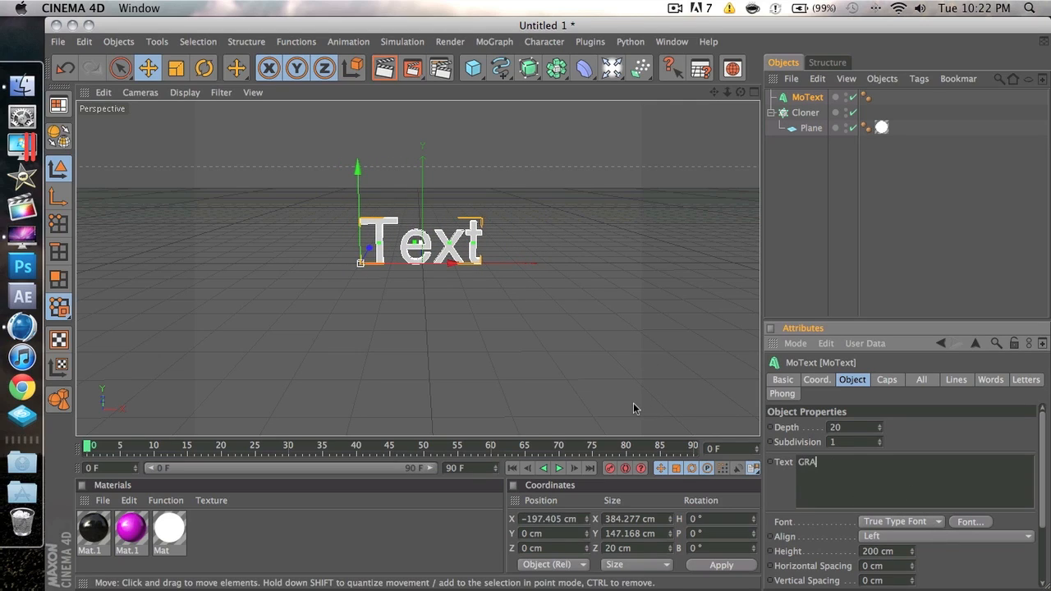
{"action": "left_click", "coordinate": [966, 437]}
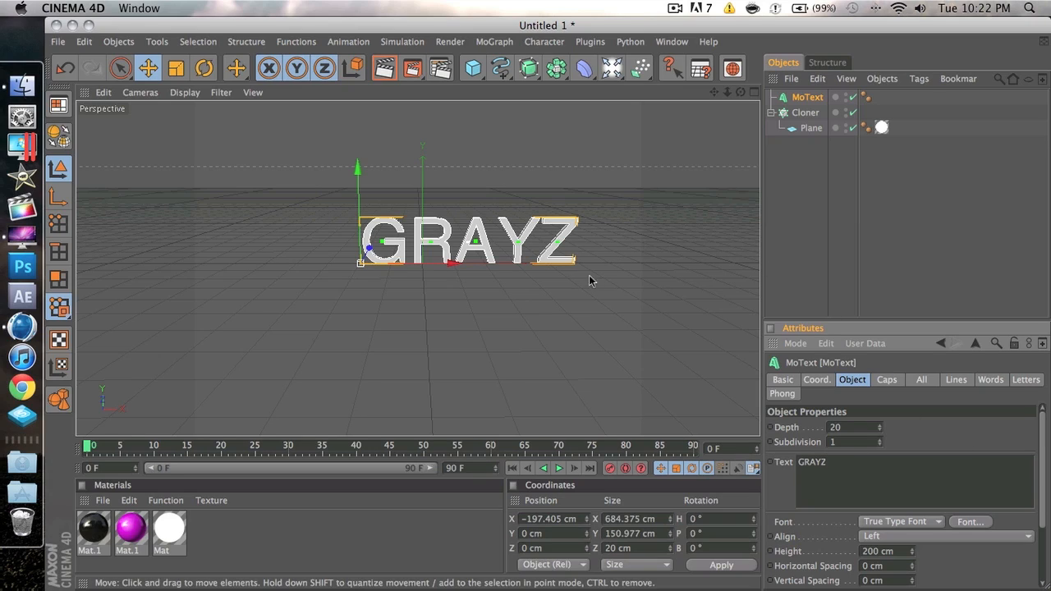
Step: Set the MoText alignment to Middle and move the text along X to about 0 cm
{"action": "left_click", "coordinate": [931, 537]}
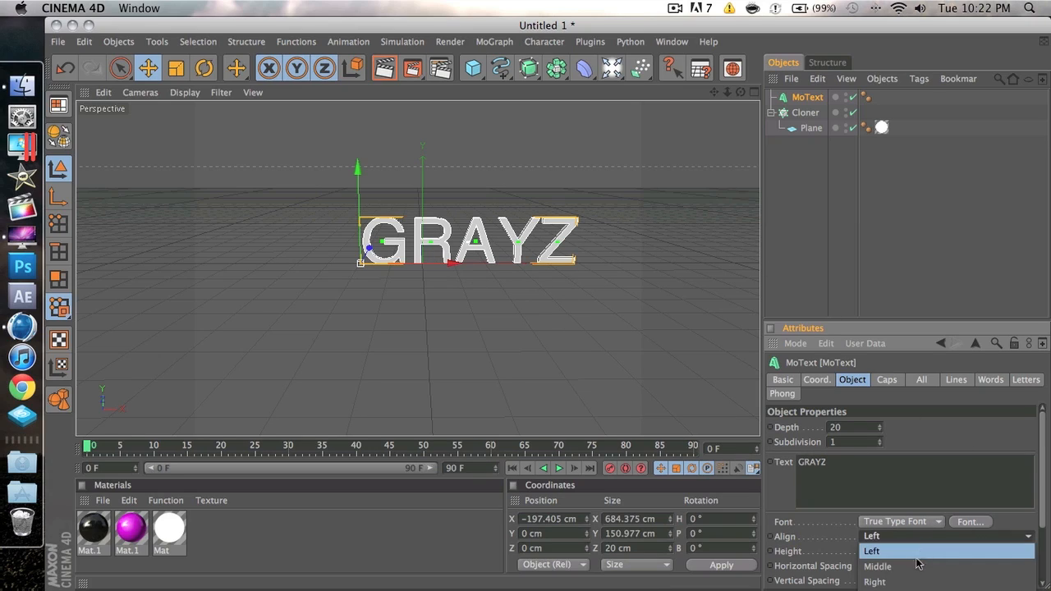
{"action": "left_click", "coordinate": [918, 566]}
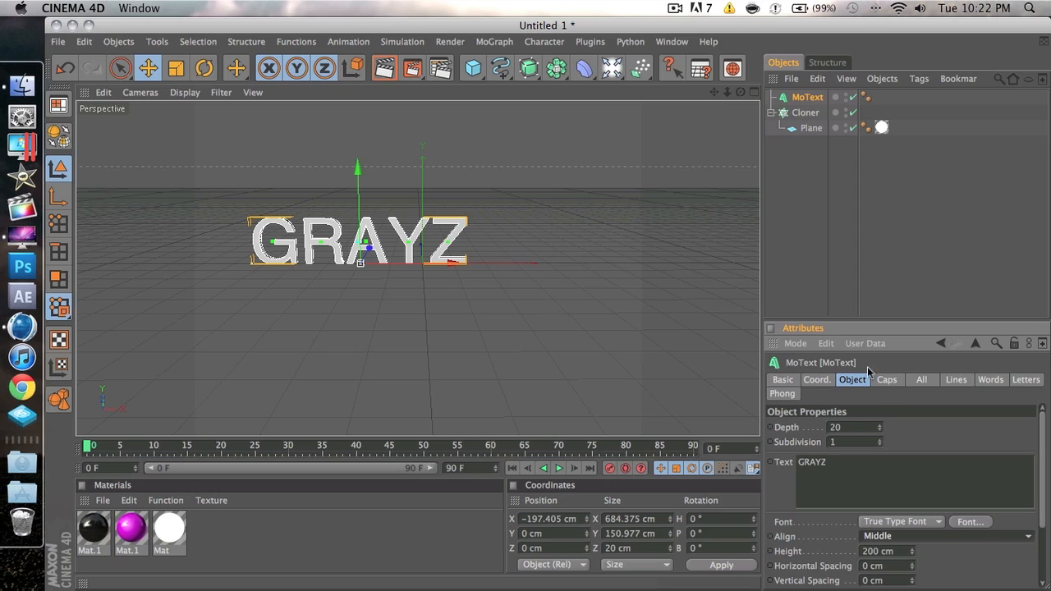
{"action": "left_click_drag", "start_coordinate": [451, 263], "coordinate": [515, 263]}
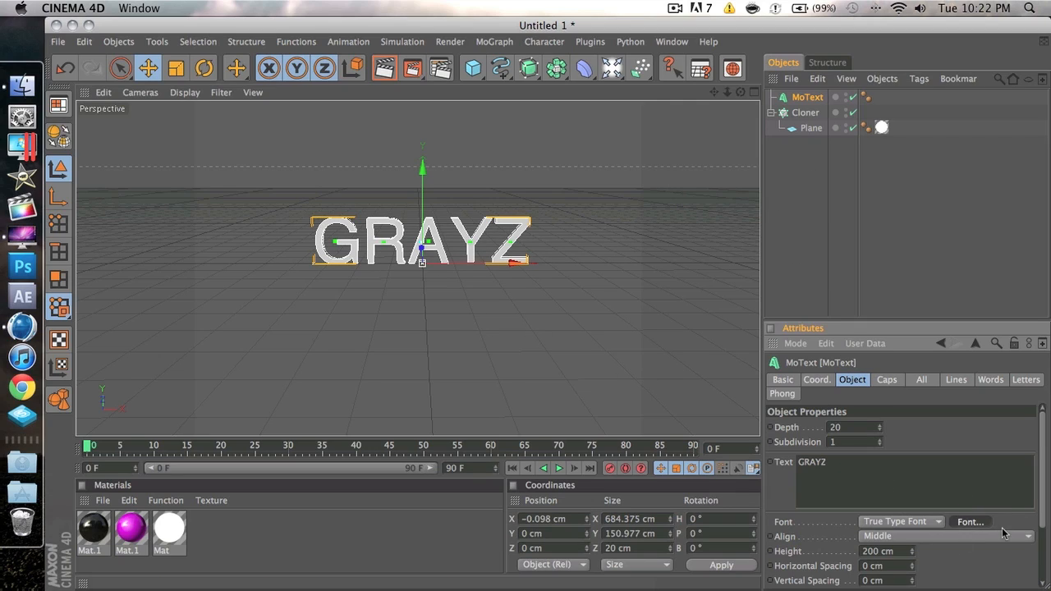
Step: Change the MoText font to Abadi MT Condensed Extra Bold and close the font chooser
{"action": "left_click", "coordinate": [968, 521]}
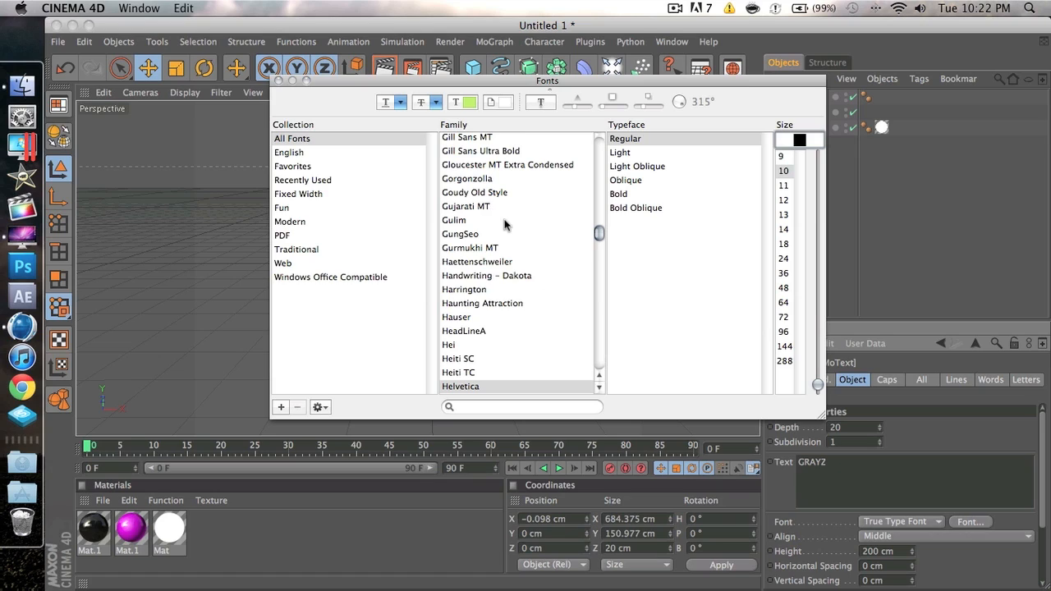
{"action": "scroll", "coordinate": [506, 225], "scroll_direction": "up", "scroll_amount": 1}
{"action": "scroll", "coordinate": [507, 225], "scroll_direction": "up", "scroll_amount": 5}
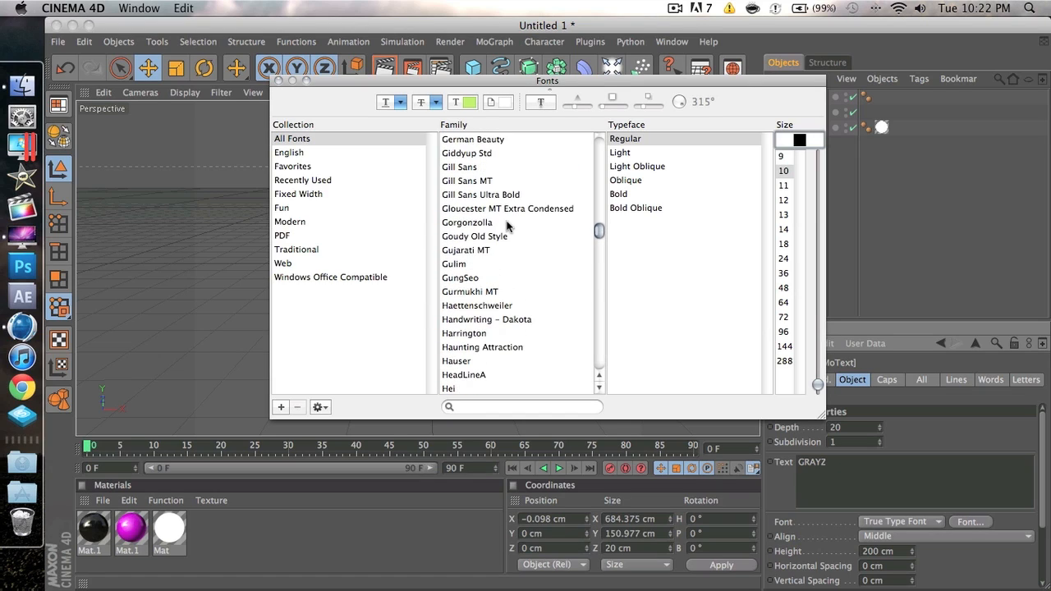
{"action": "scroll", "coordinate": [507, 225], "scroll_direction": "up", "scroll_amount": 15}
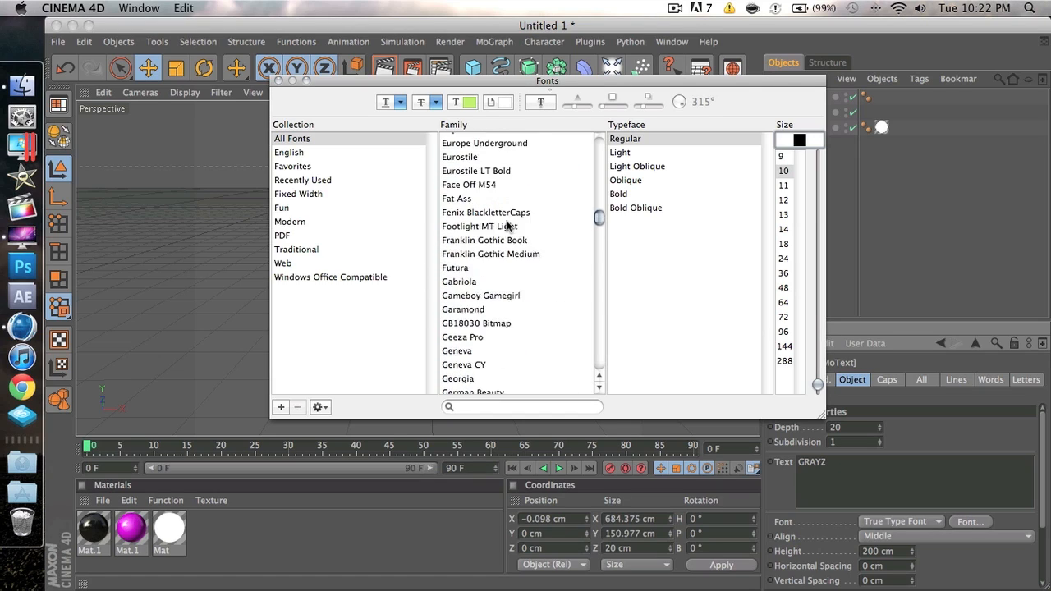
{"action": "scroll", "coordinate": [506, 225], "scroll_direction": "up", "scroll_amount": 15}
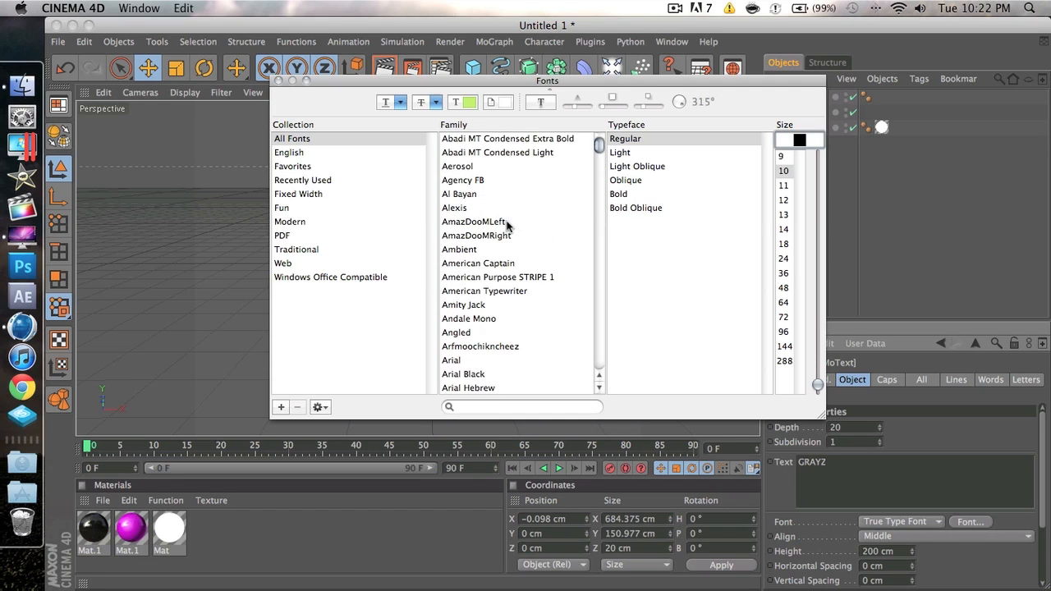
{"action": "left_click", "coordinate": [476, 138]}
{"action": "left_click", "coordinate": [277, 81]}
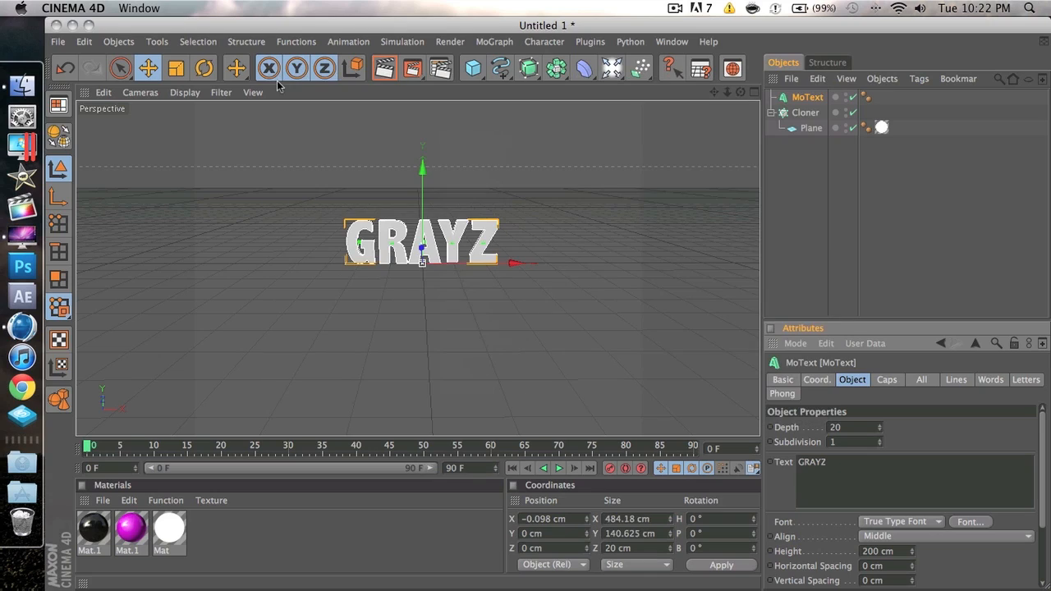
Step: Set the depth of the GRAYZ MoText object to 100
{"action": "left_click", "coordinate": [785, 187]}
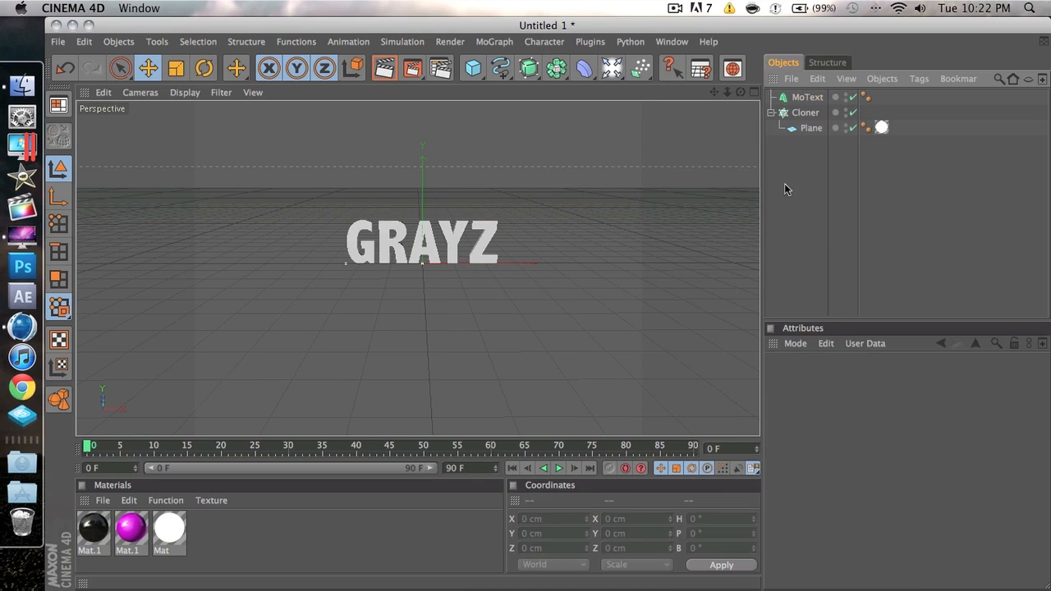
{"action": "left_click", "coordinate": [808, 97]}
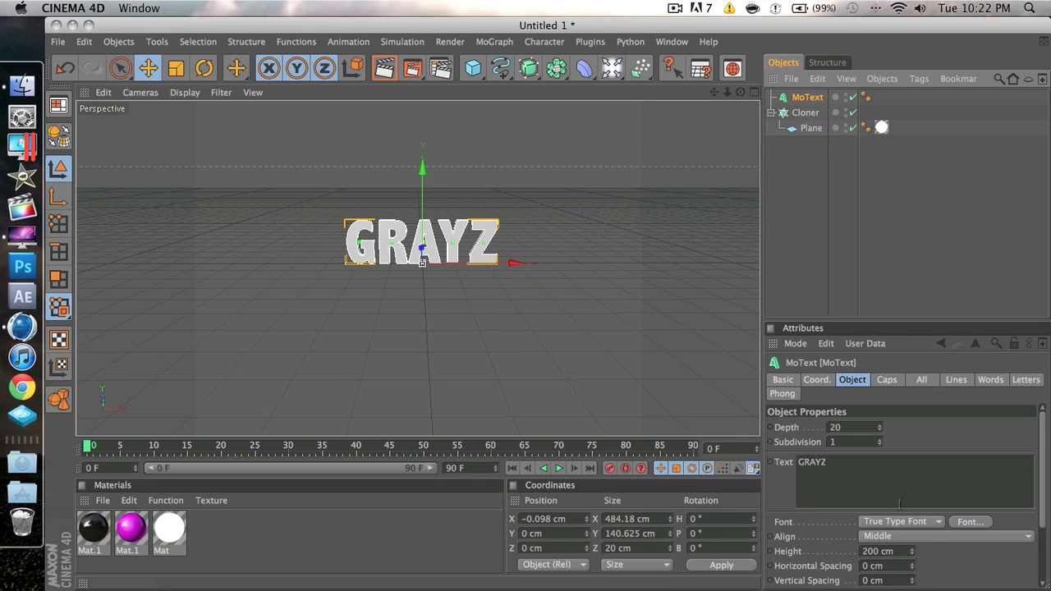
{"action": "left_click", "coordinate": [853, 429]}
{"action": "type", "text": "80"}
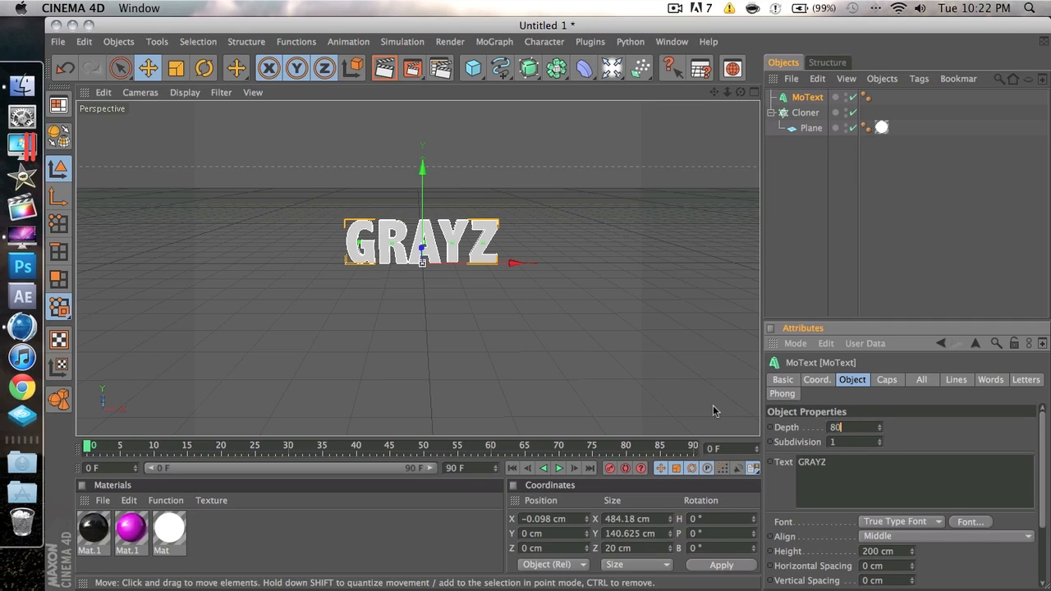
{"action": "key", "text": "Return"}
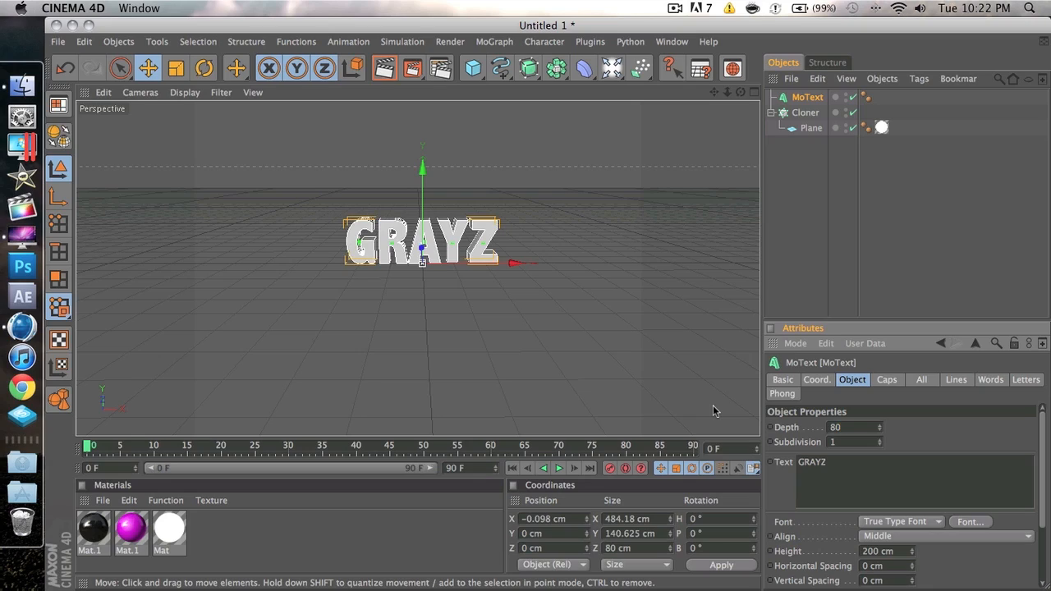
{"action": "key", "text": "BackSpace"}
{"action": "key", "text": "BackSpace"}
{"action": "type", "text": "100"}
{"action": "key", "text": "Return"}
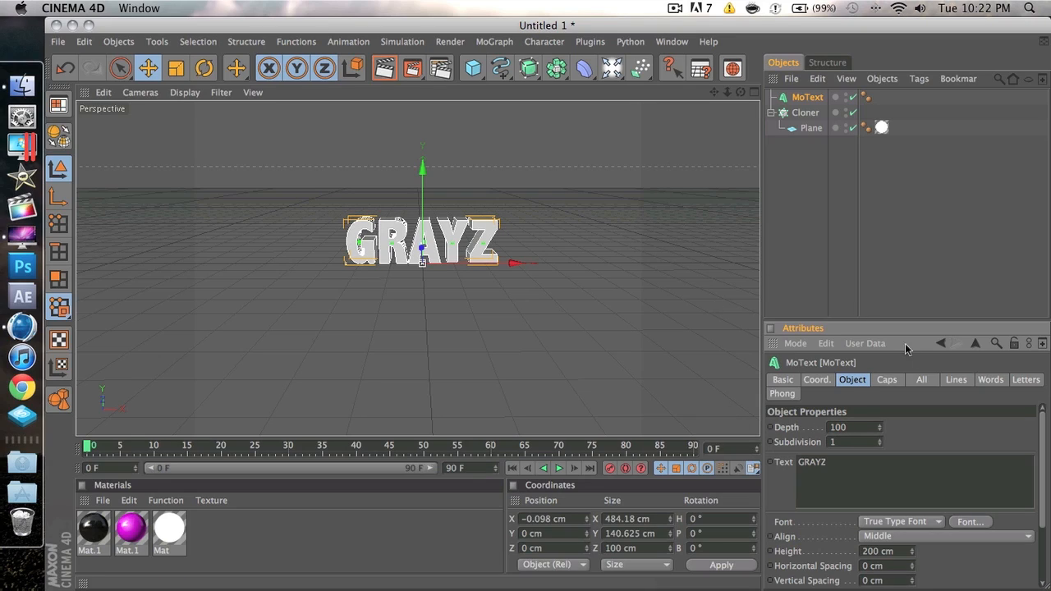
Step: Set both the start and end caps of the MoText to Fillet Cap
{"action": "left_click_drag", "start_coordinate": [728, 93], "coordinate": [741, 92]}
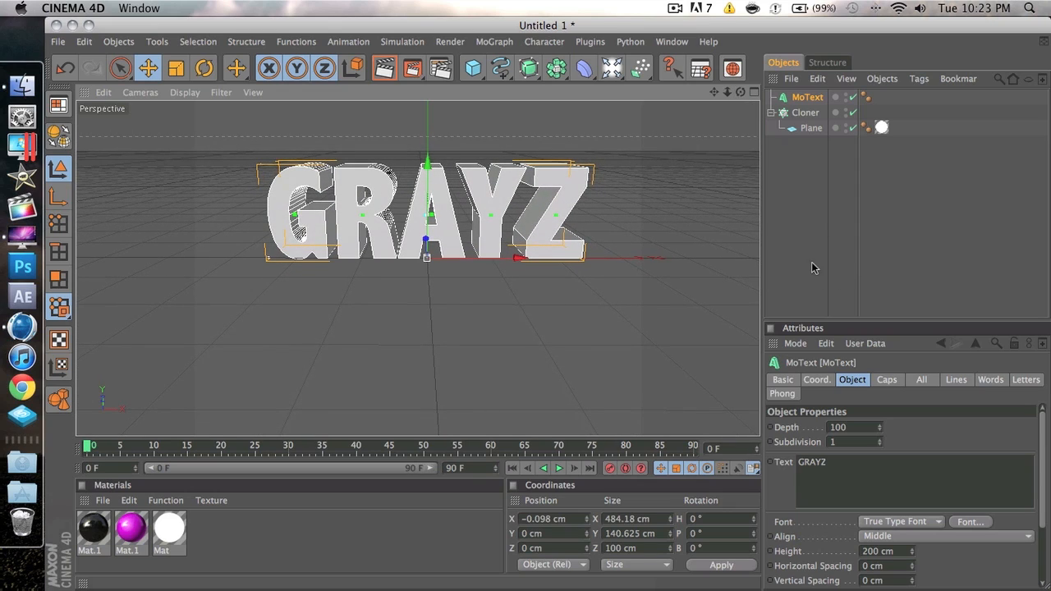
{"action": "left_click", "coordinate": [888, 380]}
{"action": "left_click", "coordinate": [884, 428]}
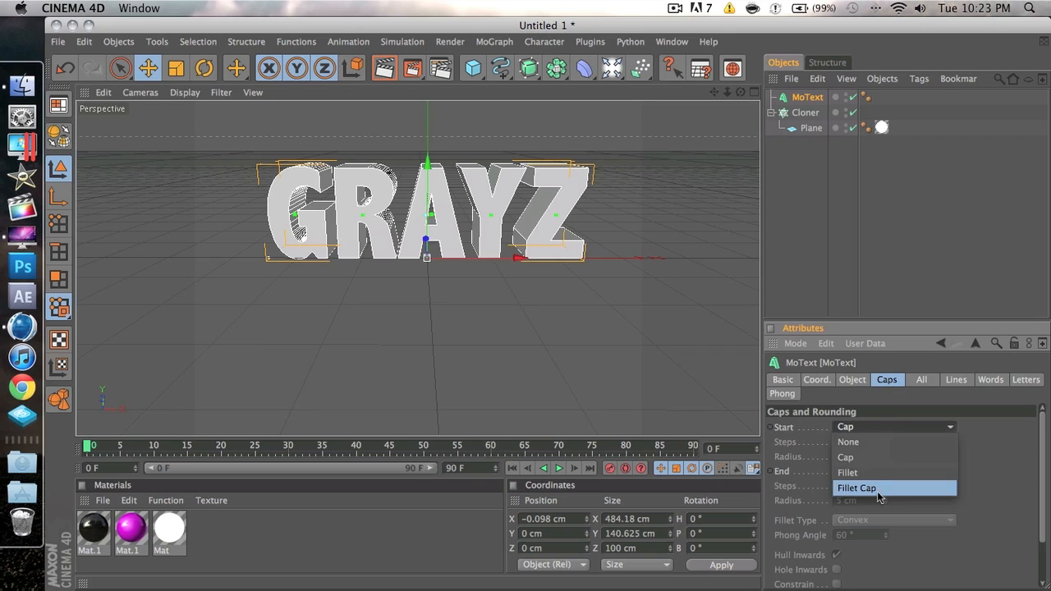
{"action": "left_click", "coordinate": [878, 489]}
{"action": "left_click", "coordinate": [885, 474]}
{"action": "left_click", "coordinate": [881, 529]}
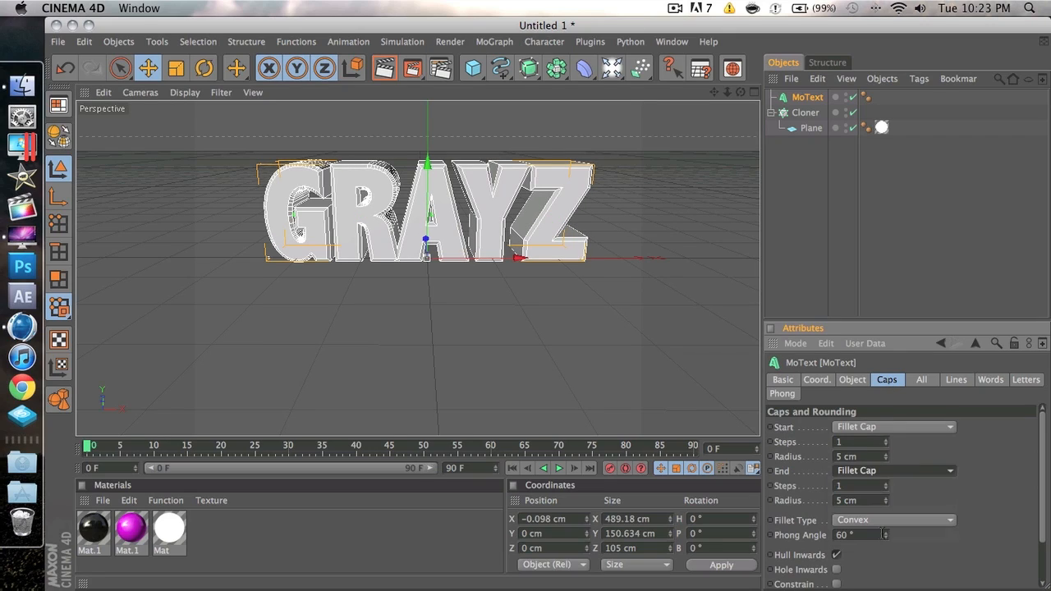
Step: Set the MoText's start and end fillets to 10 steps and a 2 cm radius each
{"action": "double_click", "coordinate": [850, 441]}
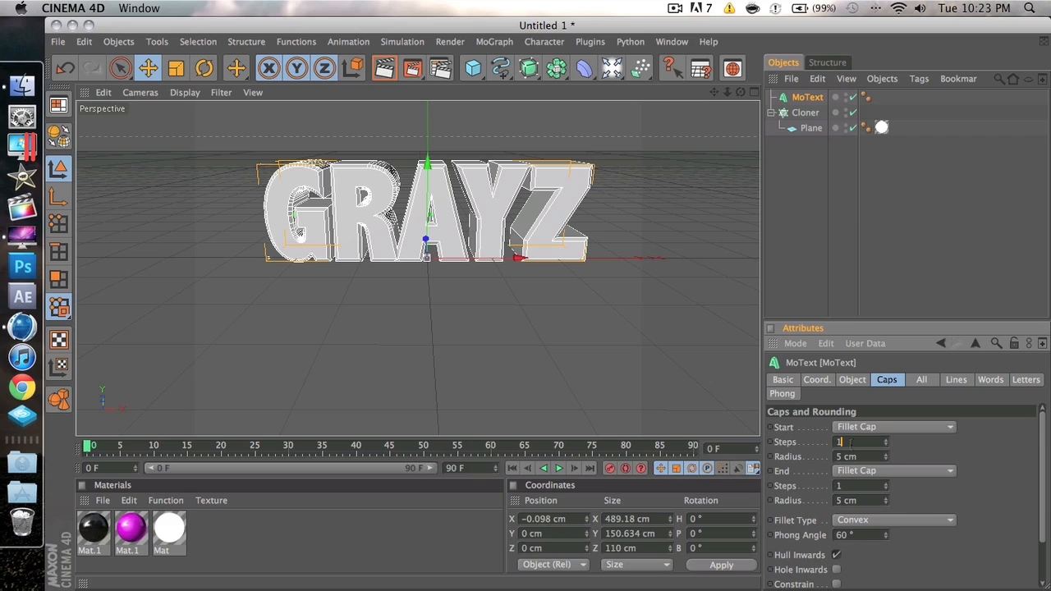
{"action": "double_click", "coordinate": [856, 486]}
{"action": "type", "text": "10"}
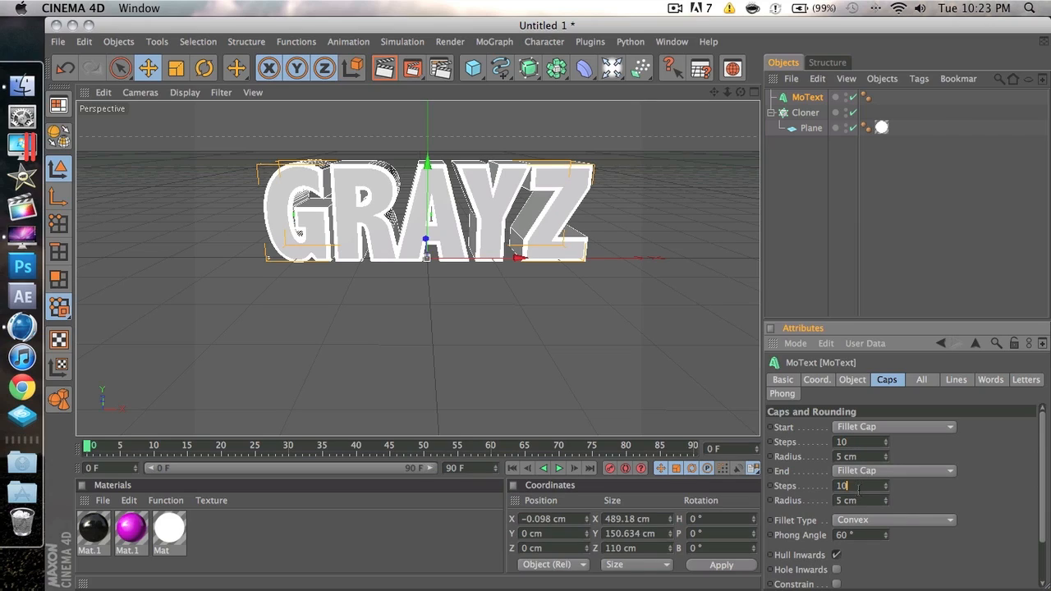
{"action": "double_click", "coordinate": [864, 500]}
{"action": "type", "text": "2"}
{"action": "double_click", "coordinate": [873, 456]}
{"action": "type", "text": "2"}
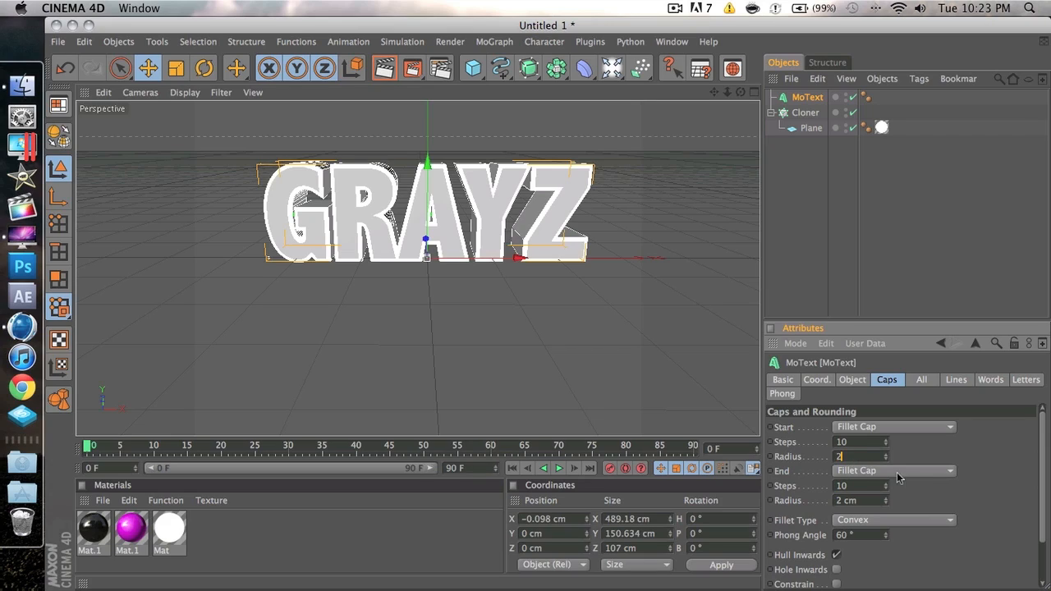
{"action": "key", "text": "Return"}
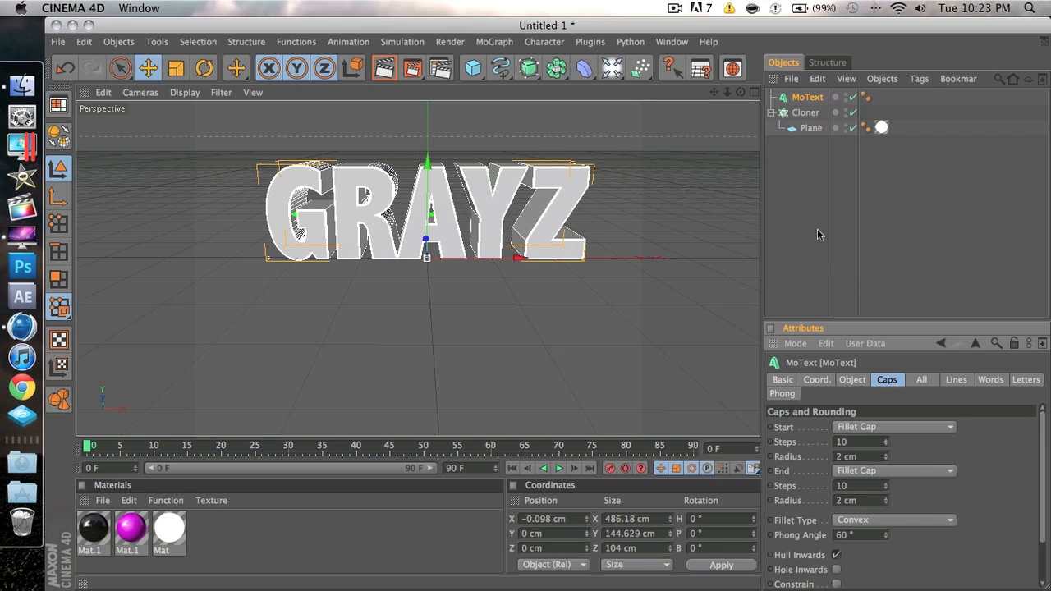
Step: Apply the magenta material and the near-black material to the MoText object
{"action": "left_click", "coordinate": [810, 173]}
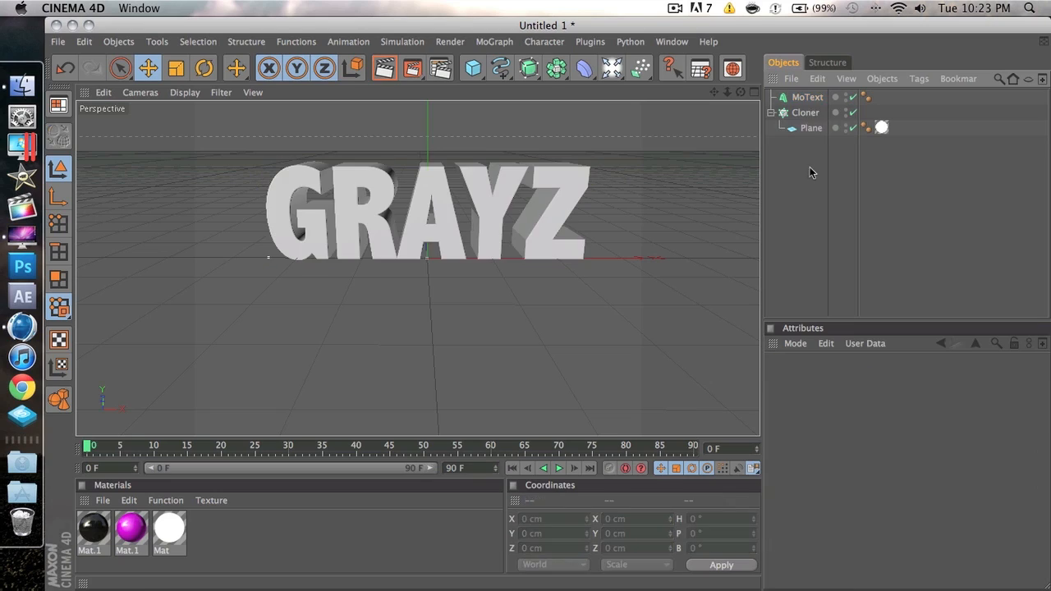
{"action": "left_click", "coordinate": [809, 97]}
{"action": "left_click", "coordinate": [811, 158]}
{"action": "left_click_drag", "start_coordinate": [131, 530], "coordinate": [810, 101]}
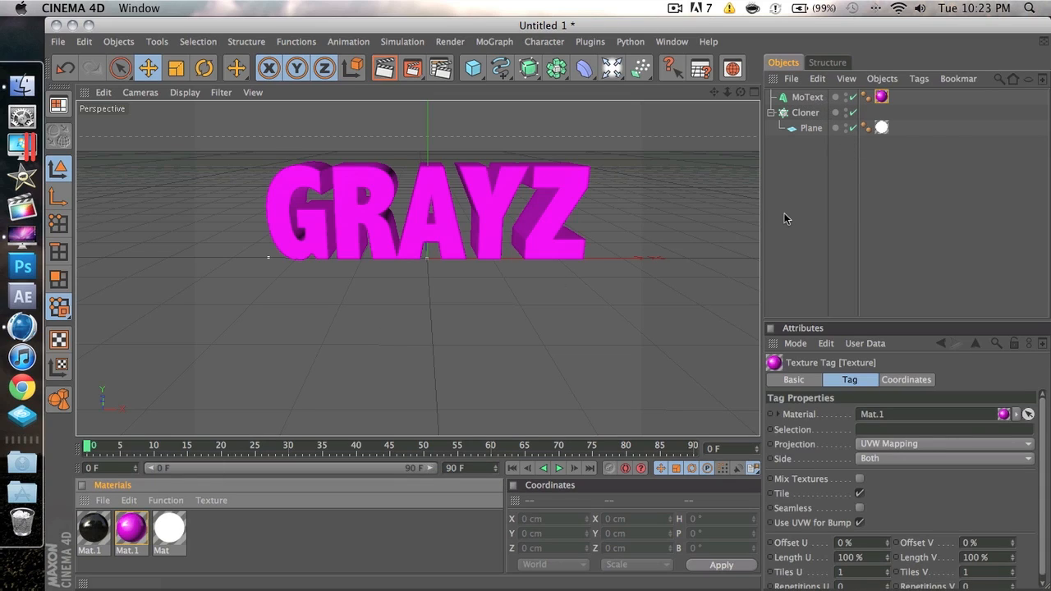
{"action": "left_click_drag", "start_coordinate": [89, 528], "coordinate": [798, 100]}
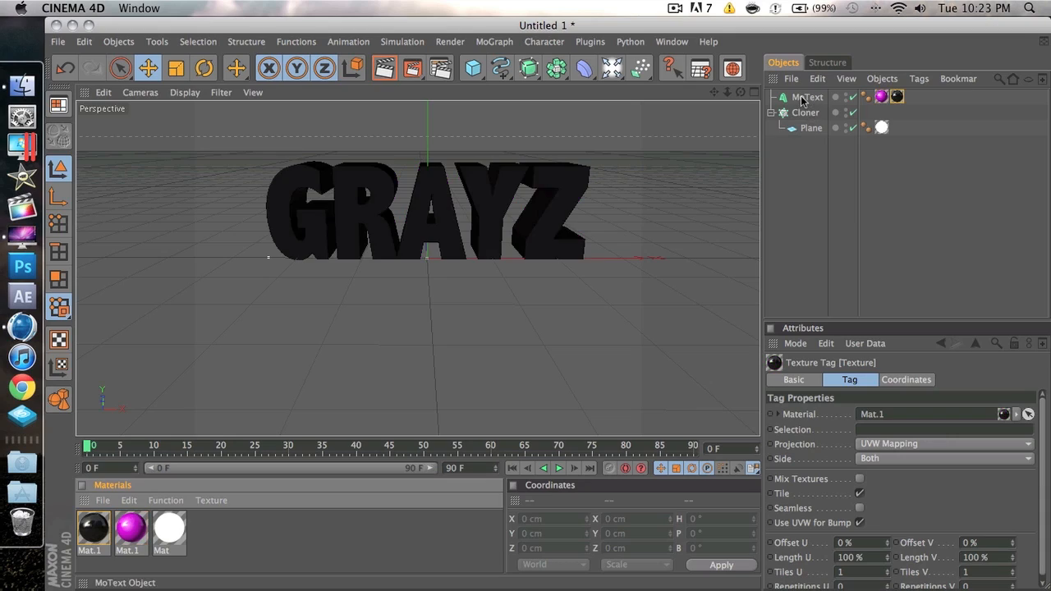
{"action": "left_click", "coordinate": [780, 210]}
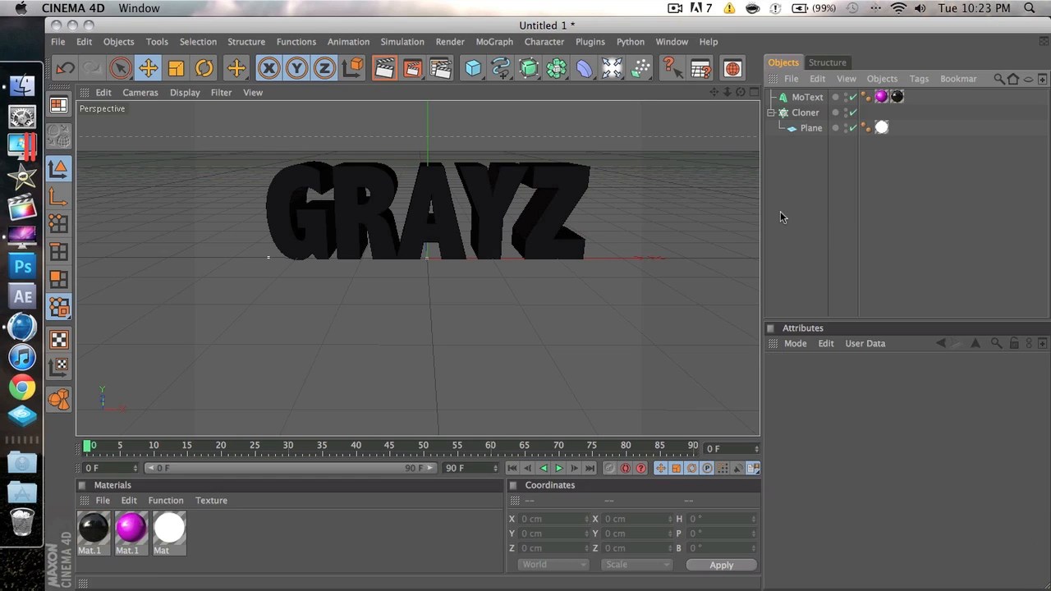
Step: Restrict the MoText's magenta material to selection C1 and place its texture tag after the near-black one
{"action": "left_click", "coordinate": [883, 97]}
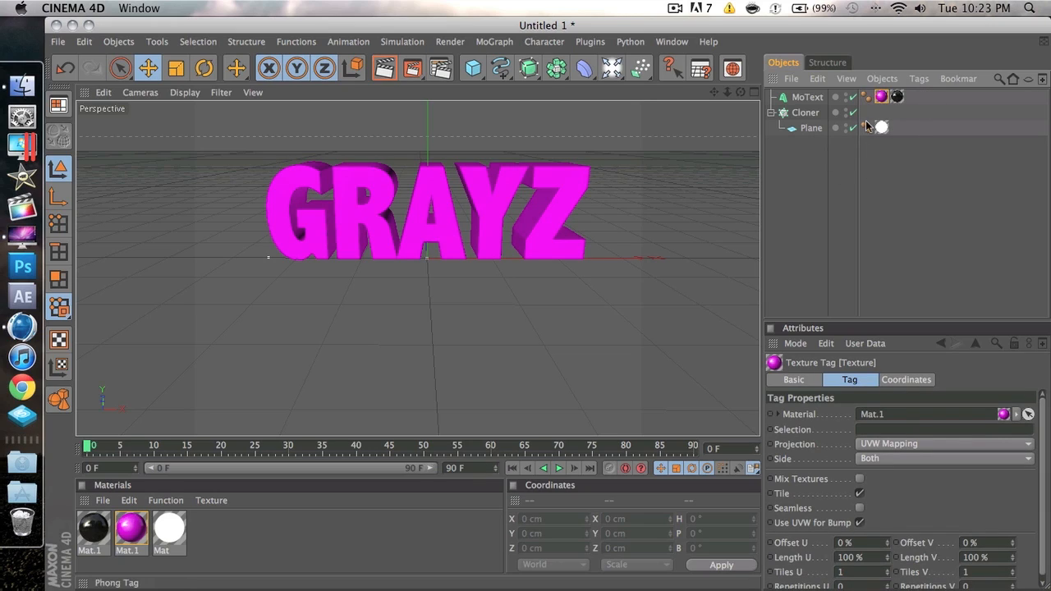
{"action": "left_click", "coordinate": [875, 430]}
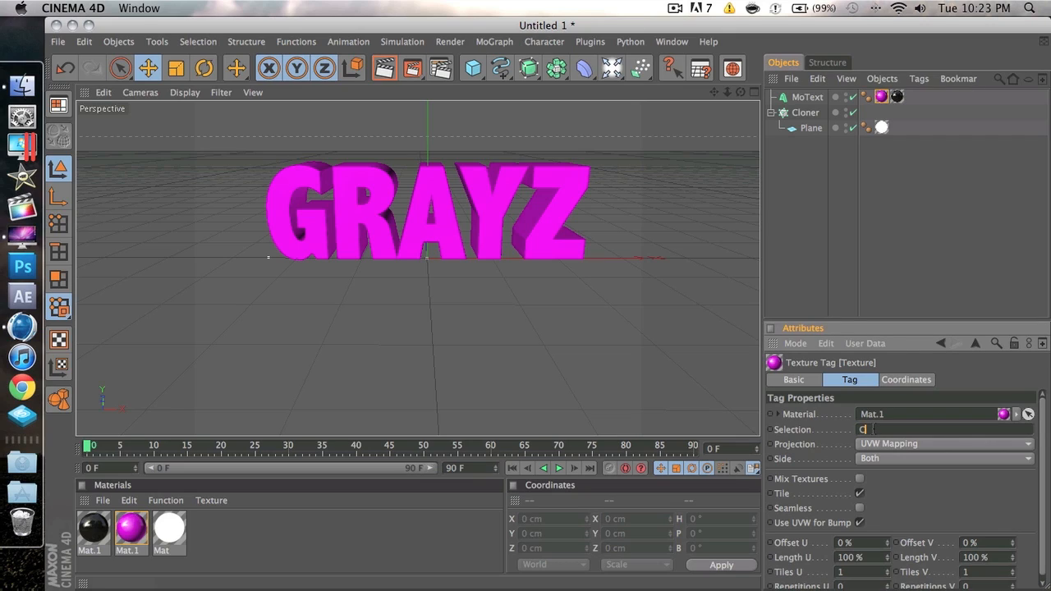
{"action": "left_click", "coordinate": [811, 277]}
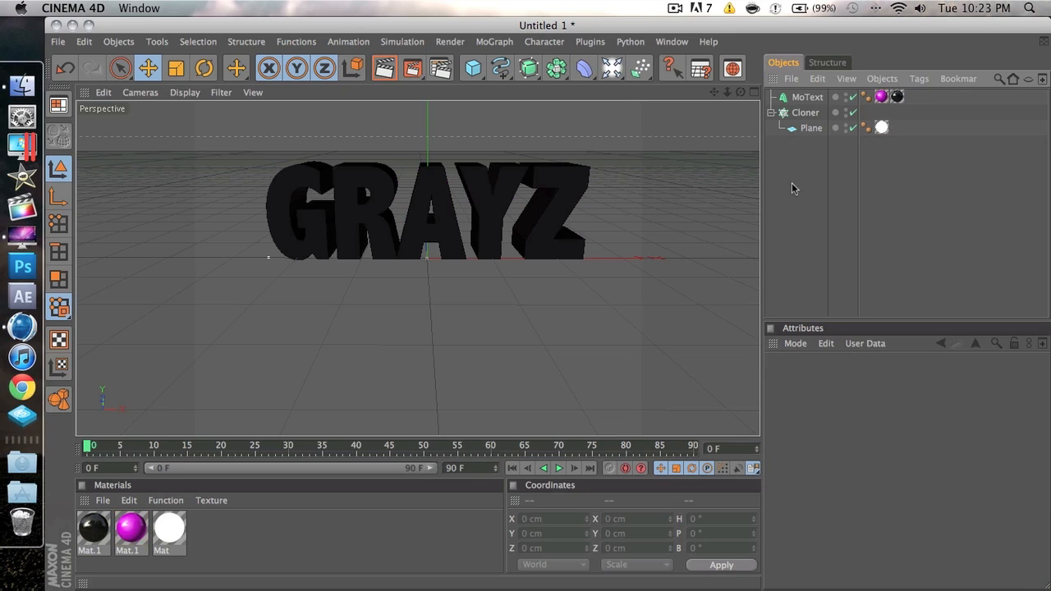
{"action": "left_click_drag", "start_coordinate": [882, 97], "coordinate": [903, 97]}
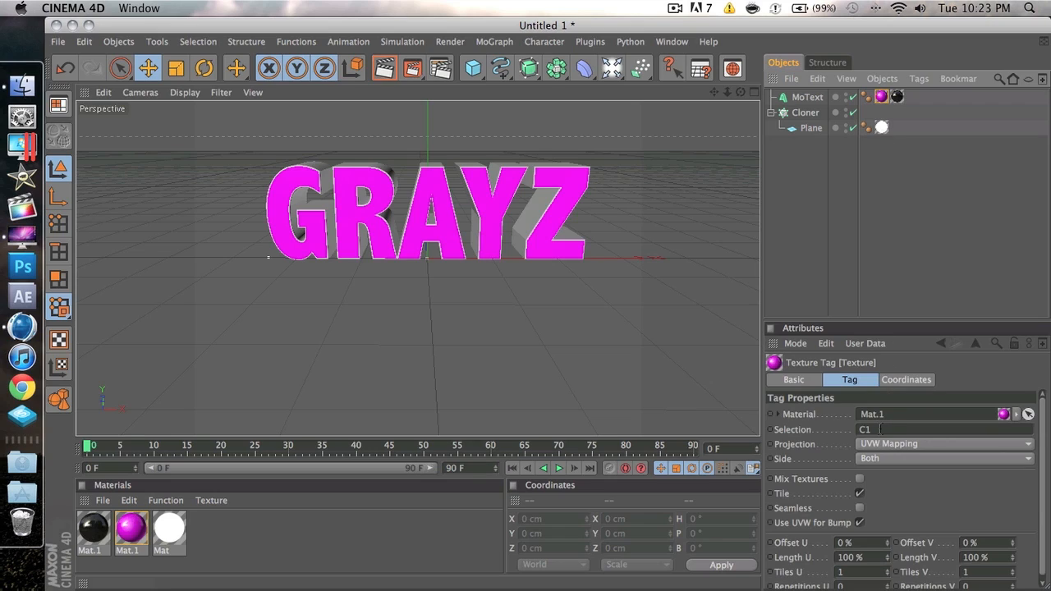
{"action": "left_click", "coordinate": [761, 199]}
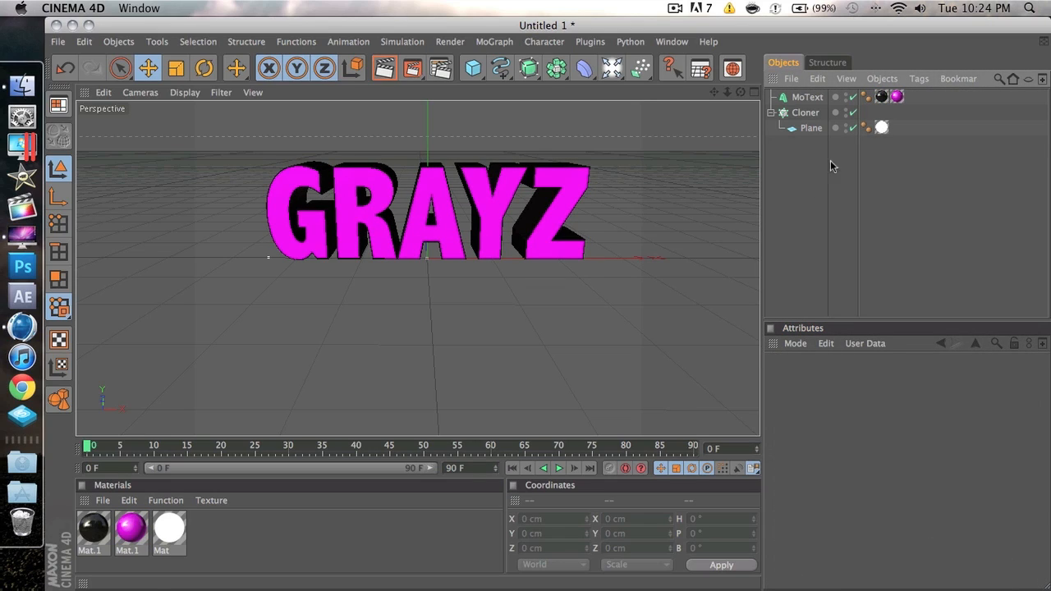
{"action": "left_click", "coordinate": [885, 98]}
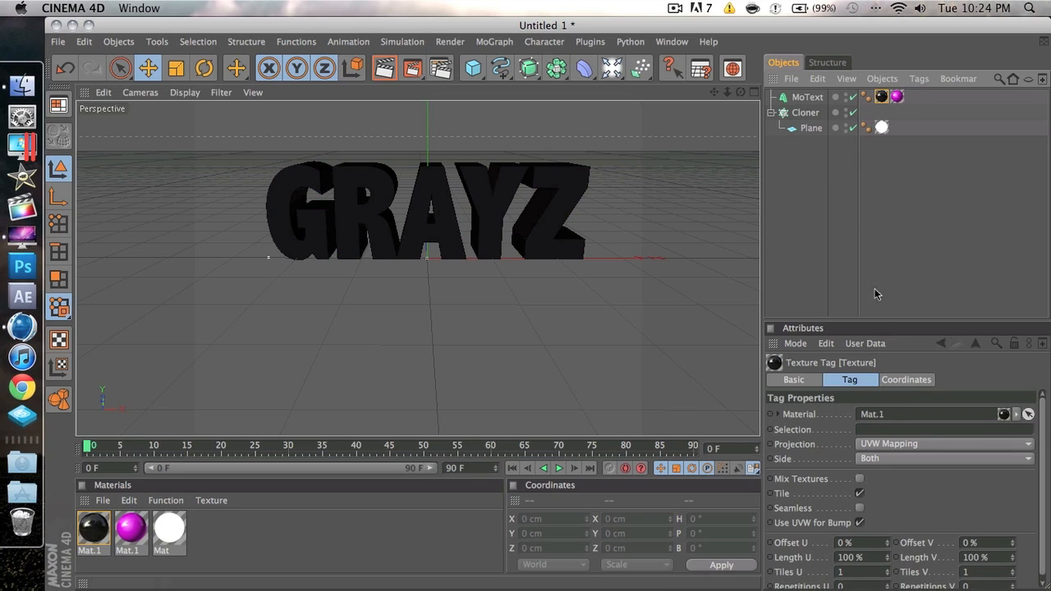
{"action": "left_click", "coordinate": [897, 97]}
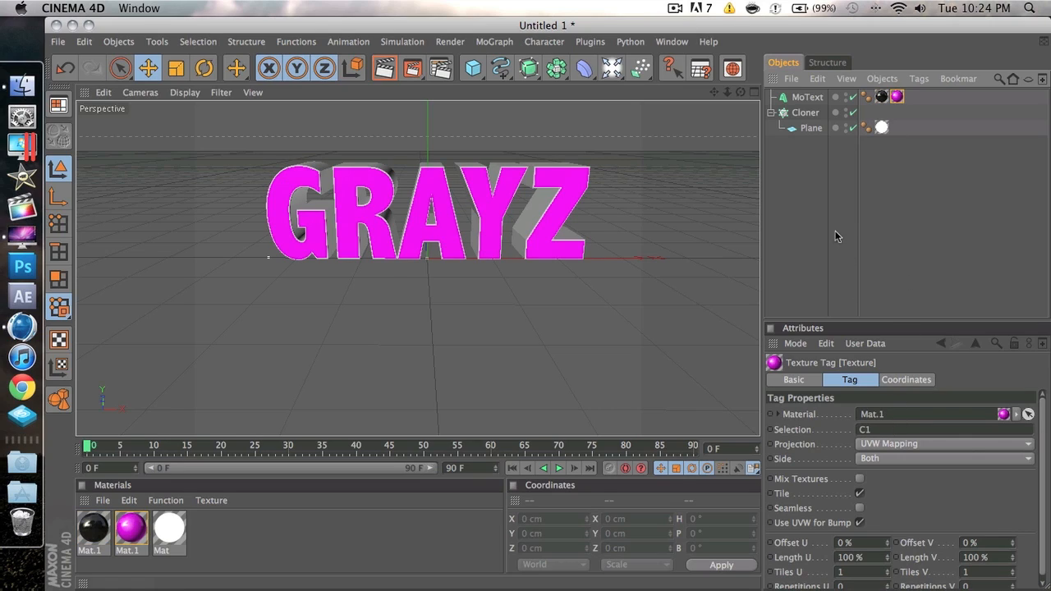
{"action": "left_click", "coordinate": [801, 194]}
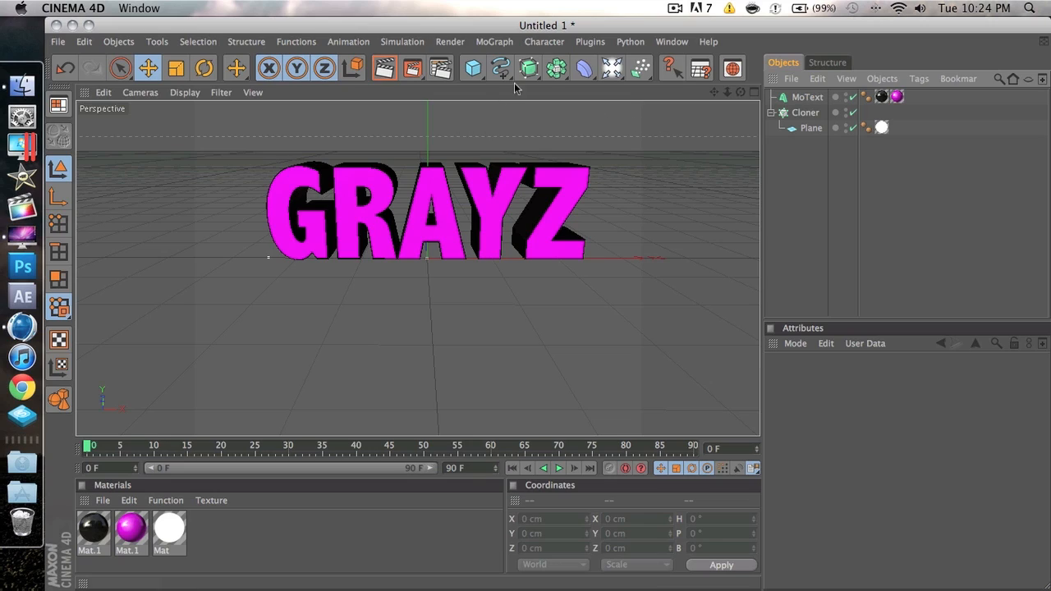
Step: Set the render output to the 2560 x 1600 screen preset with a resolution of 10000 DPI
{"action": "left_click", "coordinate": [447, 70]}
{"action": "left_click", "coordinate": [219, 72]}
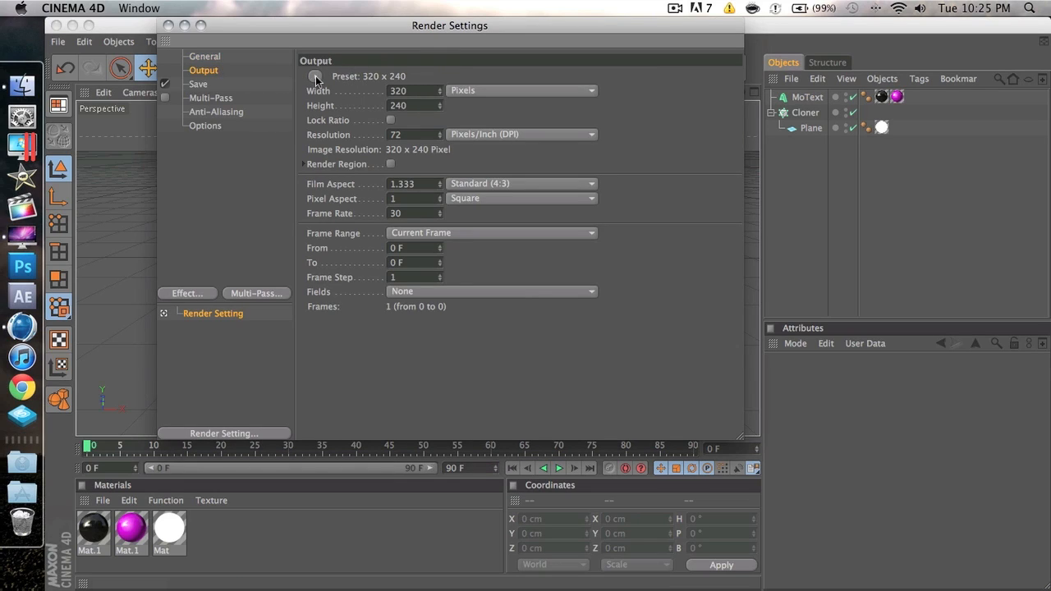
{"action": "left_click", "coordinate": [315, 77]}
{"action": "mouse_move", "coordinate": [319, 93]}
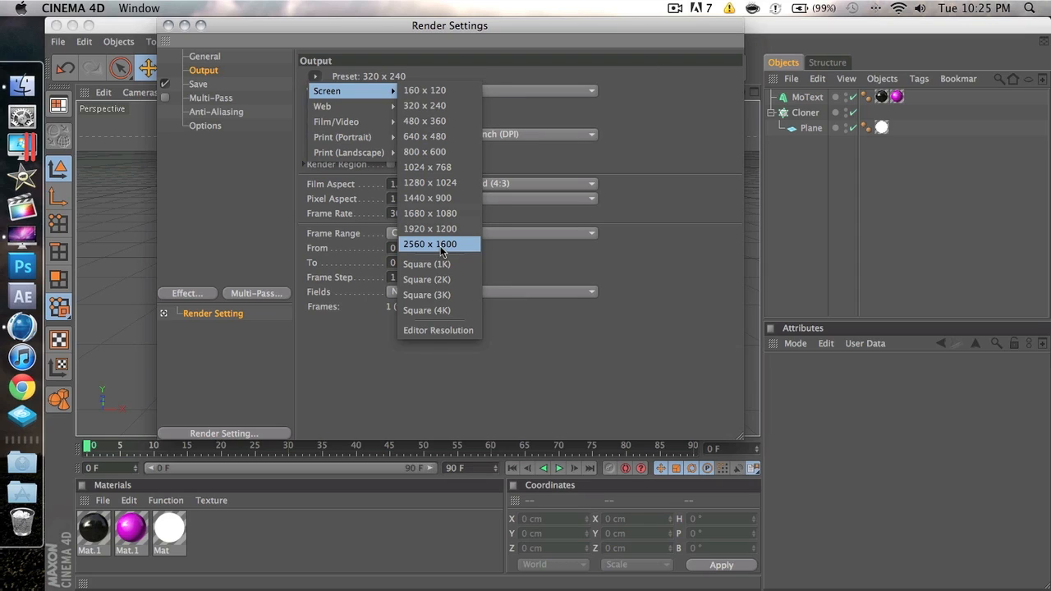
{"action": "left_click", "coordinate": [442, 246]}
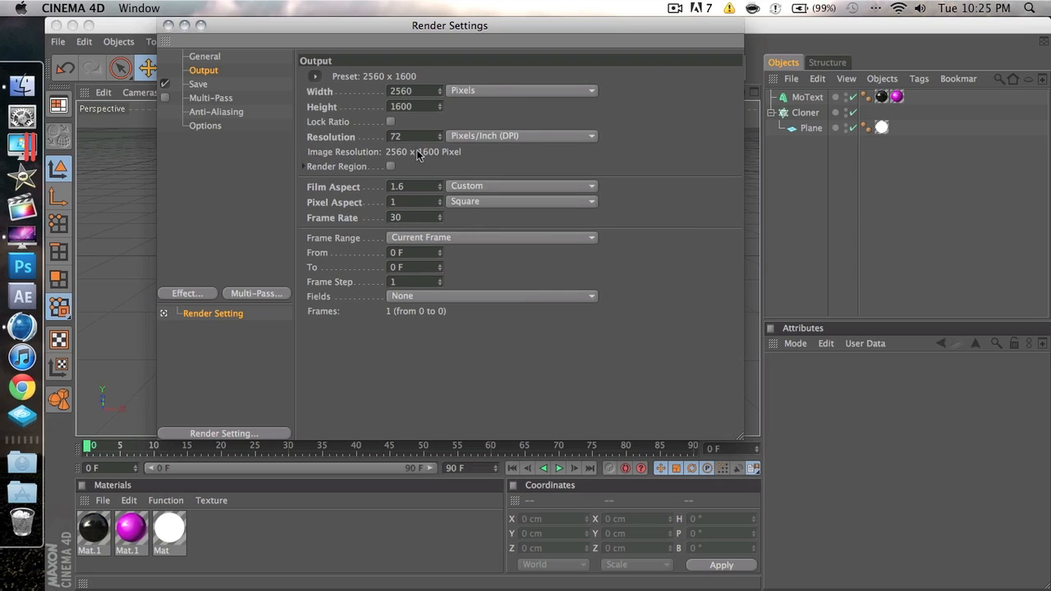
{"action": "left_click_drag", "start_coordinate": [403, 138], "coordinate": [324, 139]}
{"action": "key", "text": "Return"}
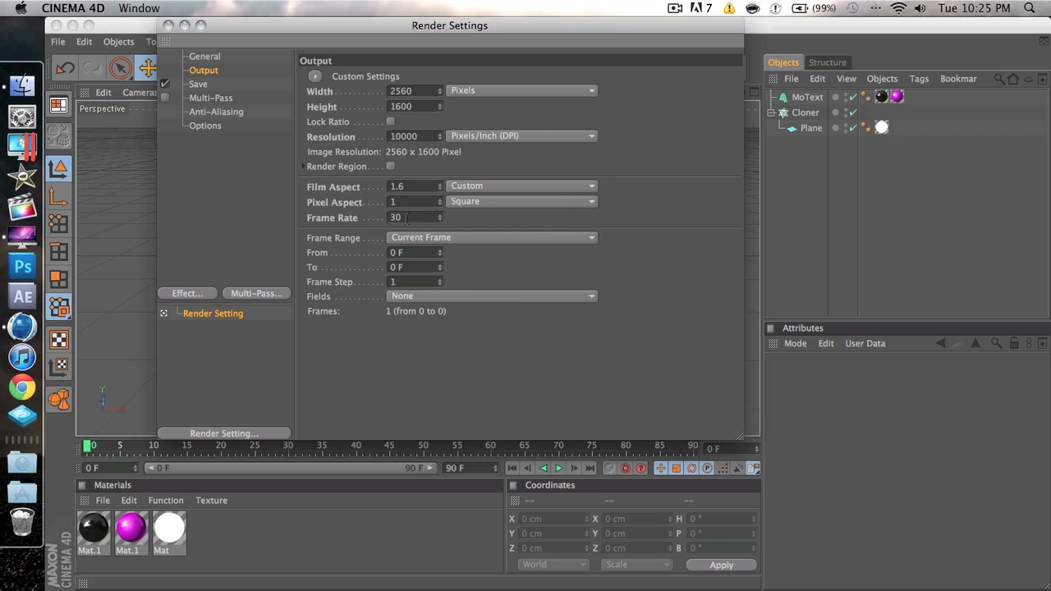
Step: Set the render anti-aliasing to Best with a minimum level of 4x4 and a maximum level of 8x8
{"action": "left_click", "coordinate": [222, 100]}
{"action": "left_click", "coordinate": [213, 114]}
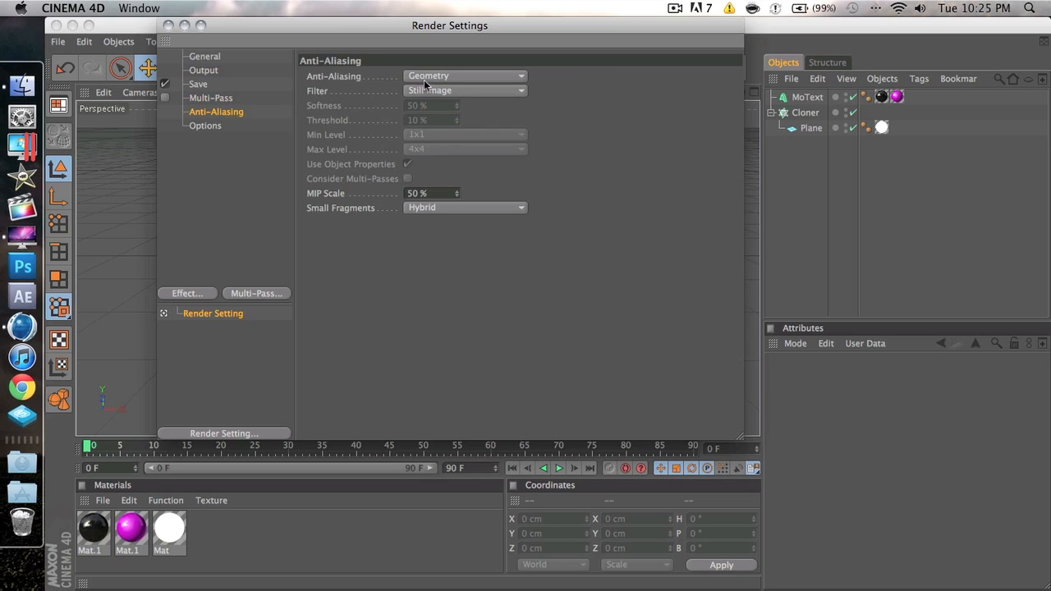
{"action": "left_click", "coordinate": [442, 77]}
{"action": "left_click", "coordinate": [419, 121]}
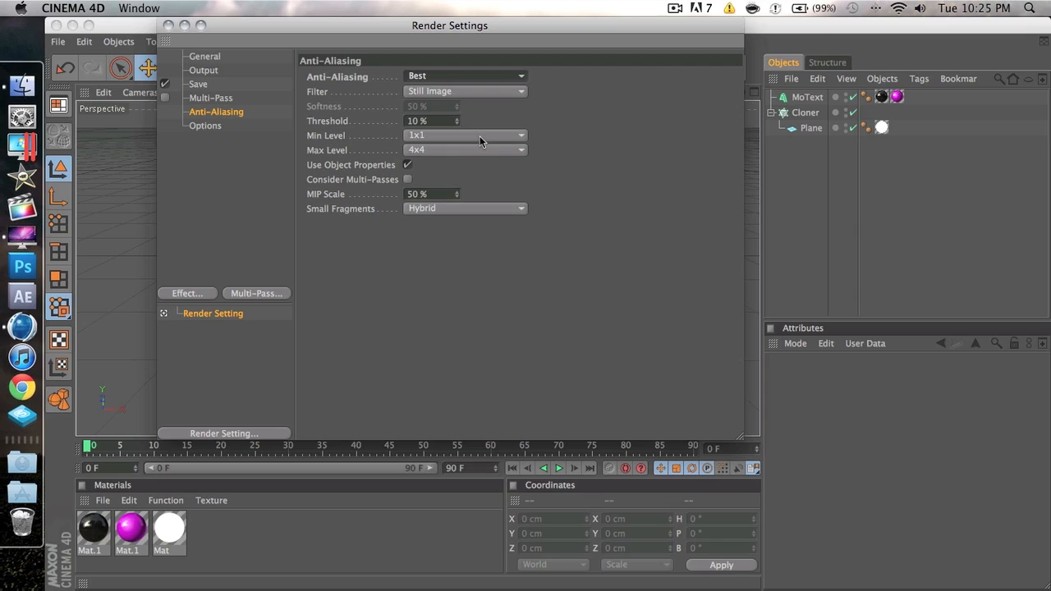
{"action": "left_click", "coordinate": [479, 136]}
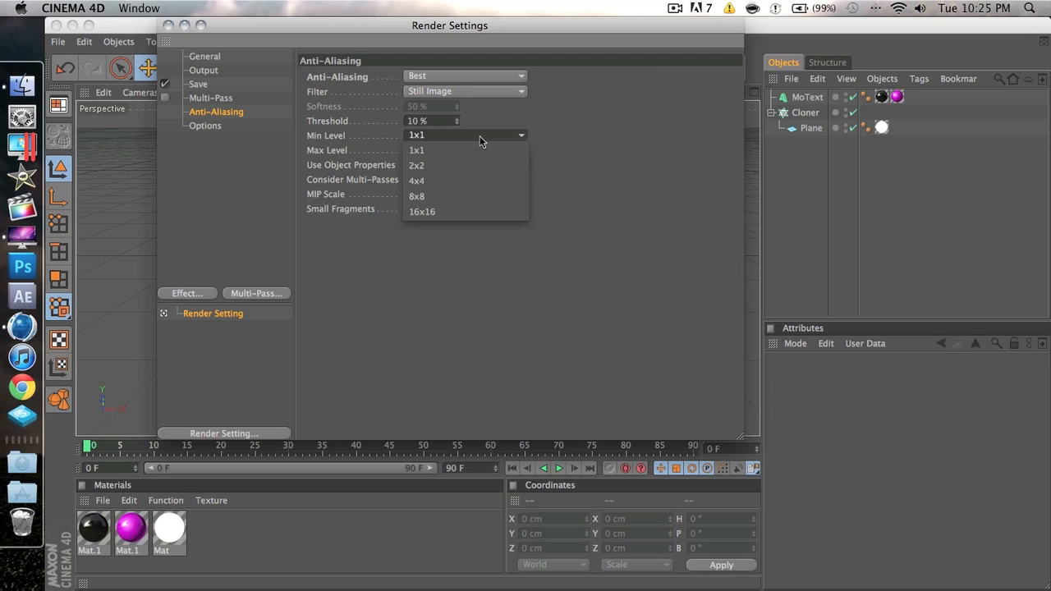
{"action": "left_click", "coordinate": [484, 173]}
{"action": "left_click", "coordinate": [509, 152]}
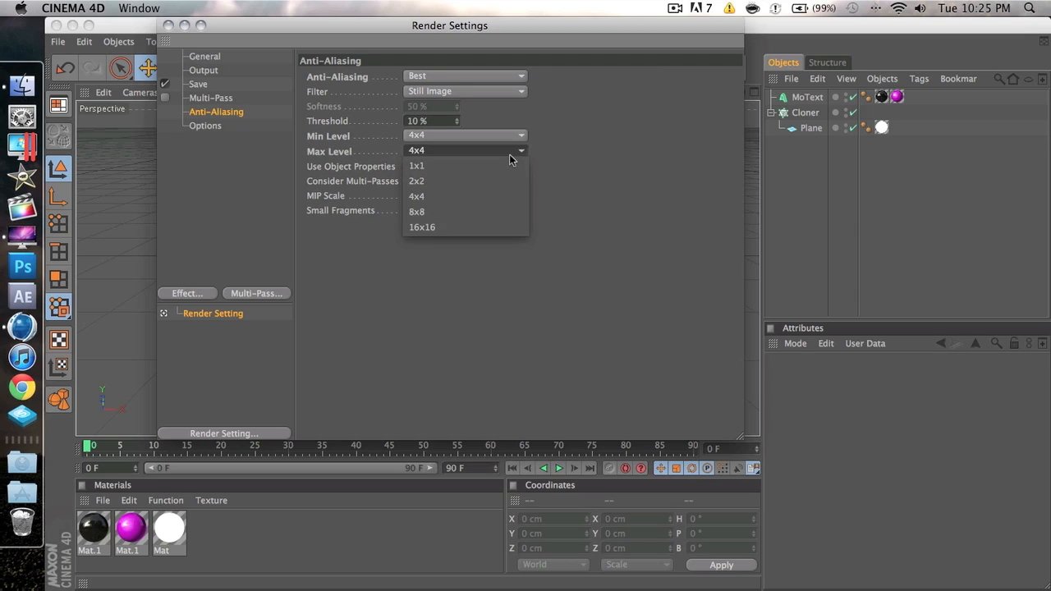
{"action": "left_click", "coordinate": [505, 210]}
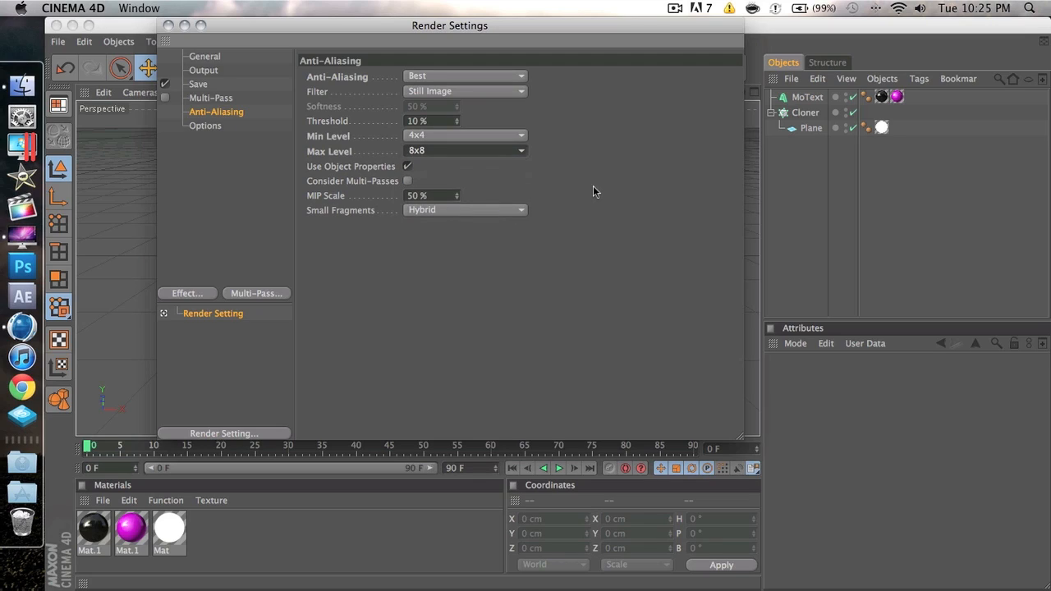
{"action": "left_click", "coordinate": [507, 138]}
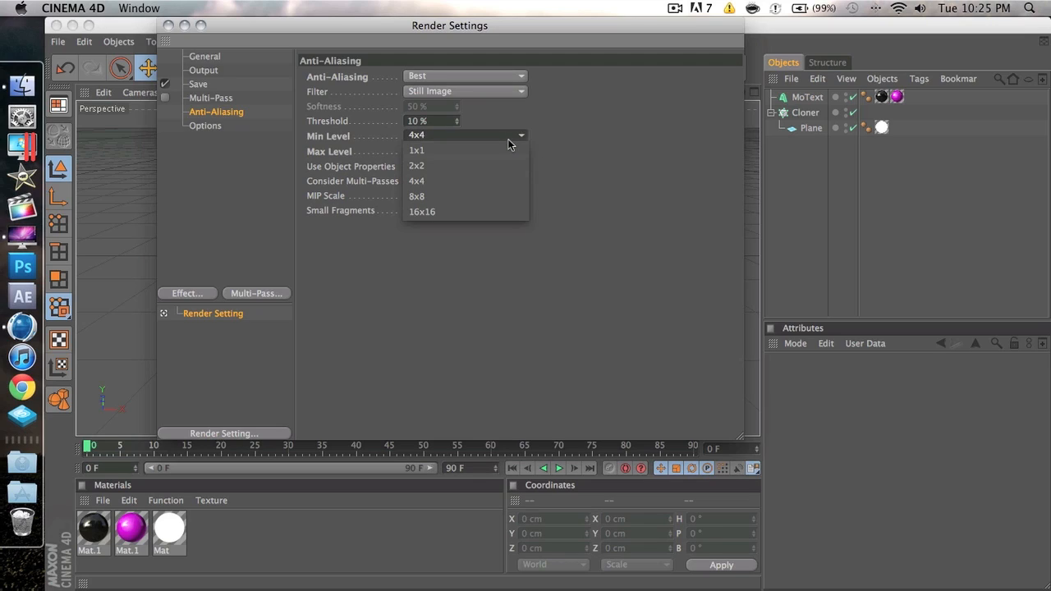
{"action": "left_click", "coordinate": [565, 153]}
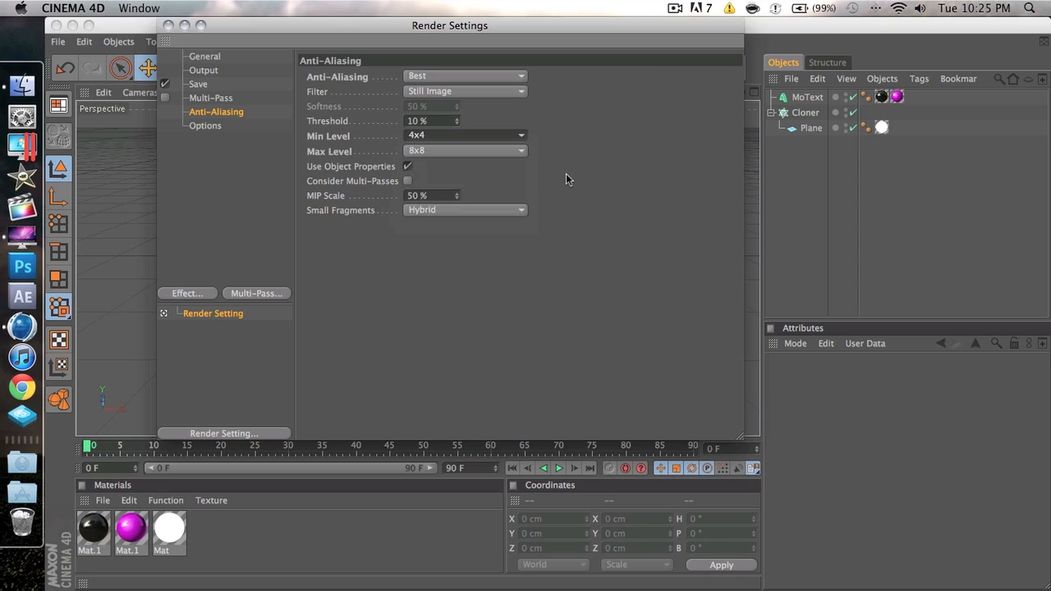
Step: Add the Global Illumination effect to the render settings and edit its gamma value
{"action": "left_click", "coordinate": [187, 294]}
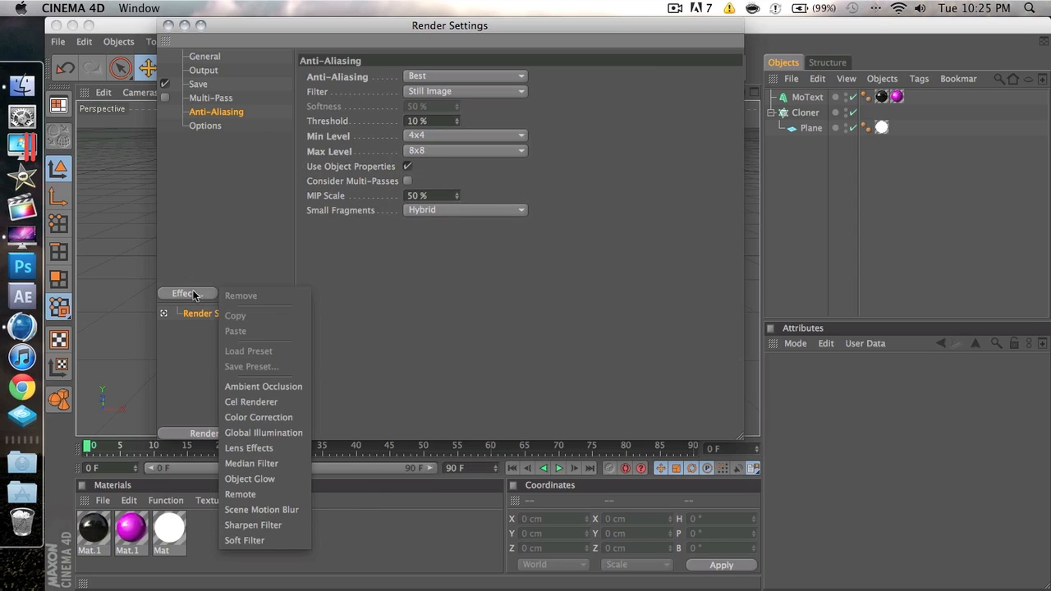
{"action": "left_click", "coordinate": [263, 433]}
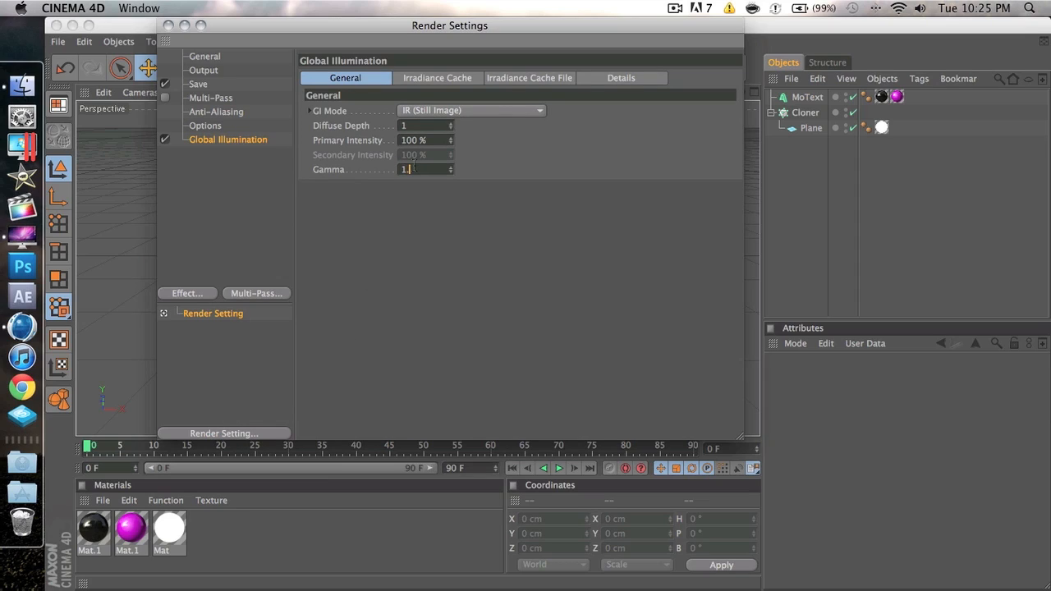
{"action": "key", "text": "Return"}
Step: Set the Global Illumination irradiance cache to Low stochastic samples and Low record density
{"action": "left_click", "coordinate": [420, 77]}
{"action": "left_click", "coordinate": [451, 108]}
{"action": "left_click", "coordinate": [458, 169]}
{"action": "left_click", "coordinate": [463, 111]}
{"action": "left_click", "coordinate": [464, 153]}
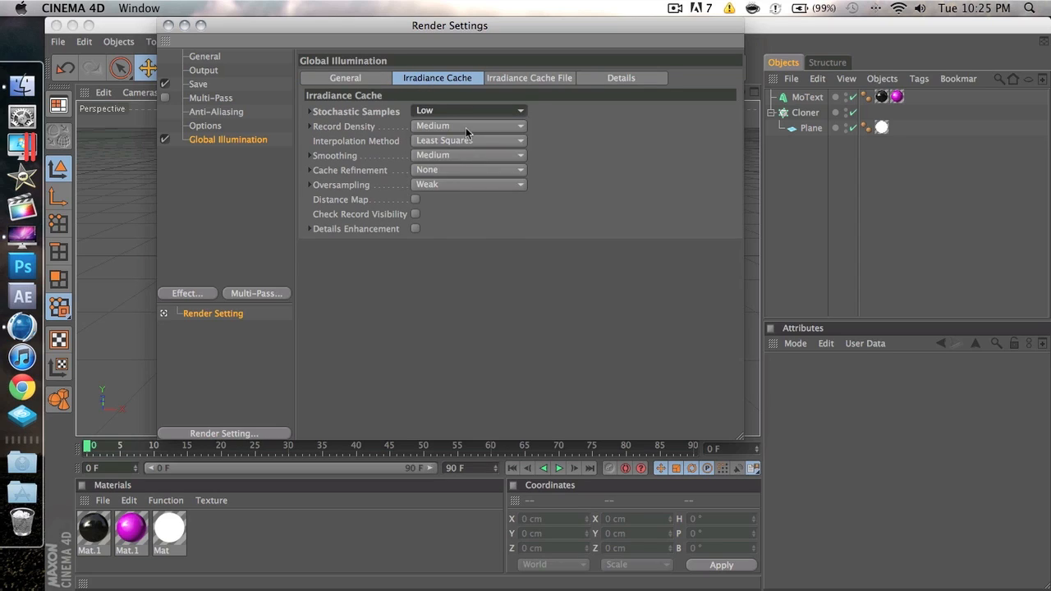
{"action": "left_click", "coordinate": [466, 128]}
{"action": "left_click", "coordinate": [471, 174]}
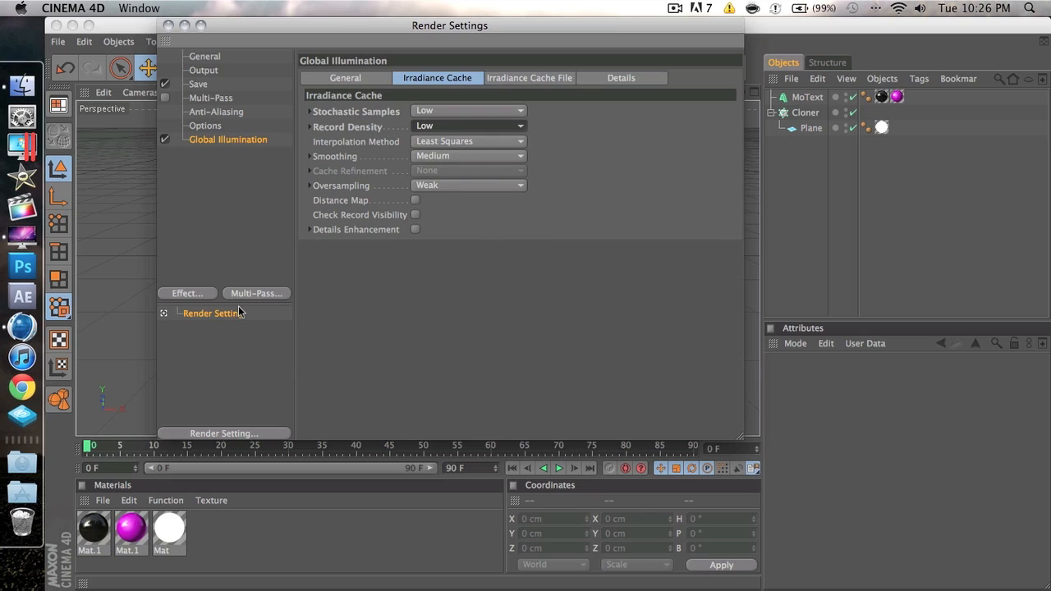
Step: Add the Ambient Occlusion effect with its default values and close the render settings
{"action": "left_click", "coordinate": [192, 295]}
{"action": "left_click", "coordinate": [252, 387]}
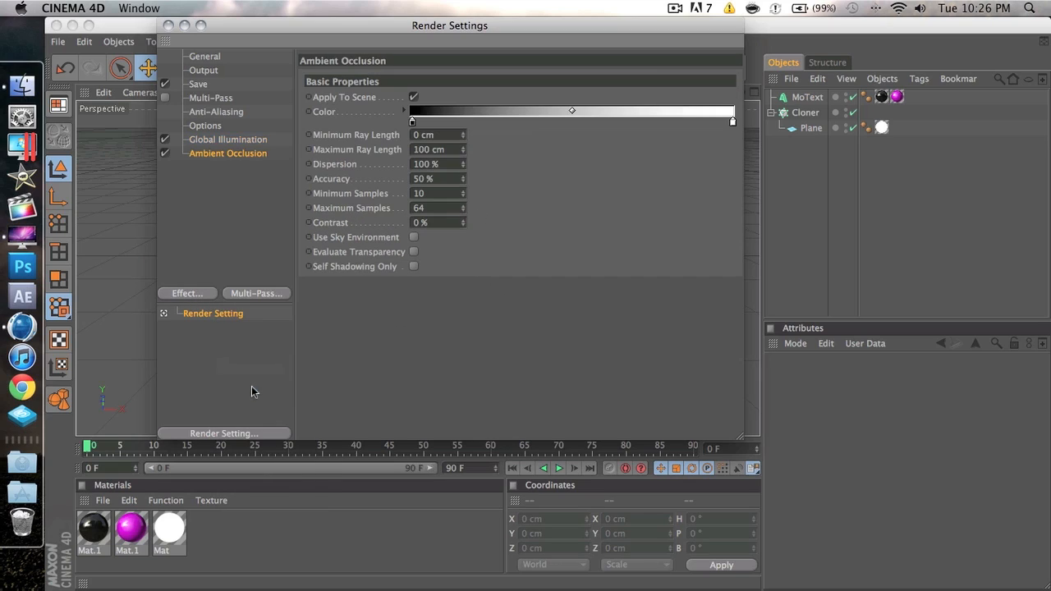
{"action": "left_click", "coordinate": [167, 25]}
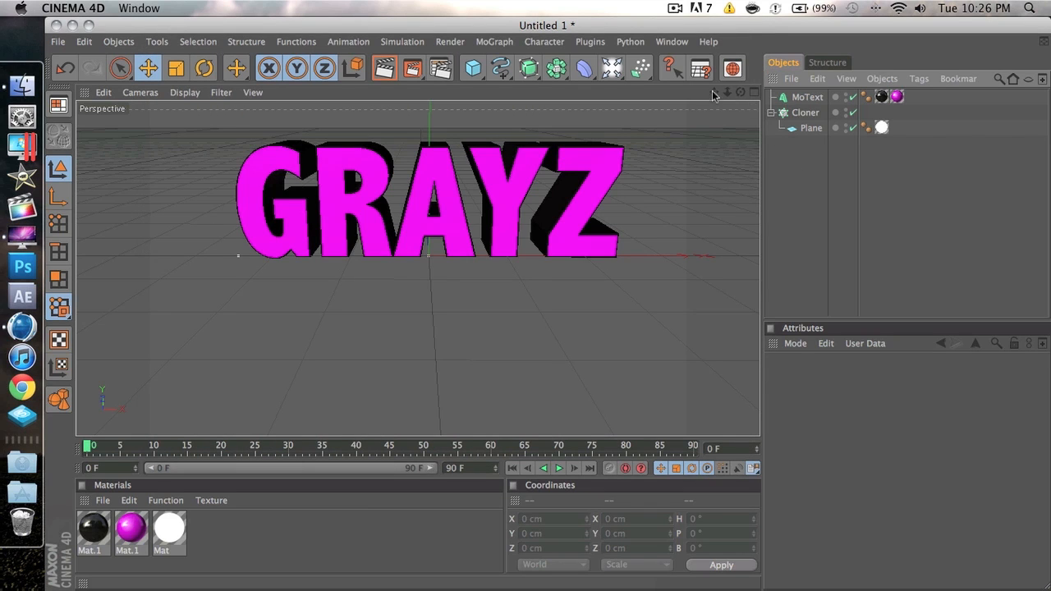
Step: Render the perspective view to preview the GRAYZ text with the current lighting effects
{"action": "mouse_move", "coordinate": [711, 95]}
{"action": "left_mouse_down"}
{"action": "mouse_move", "coordinate": [678, 93]}
{"action": "mouse_move", "coordinate": [700, 92]}
{"action": "mouse_move", "coordinate": [708, 109]}
{"action": "mouse_move", "coordinate": [729, 97]}
{"action": "mouse_move", "coordinate": [713, 98]}
{"action": "left_mouse_up"}
{"action": "left_click", "coordinate": [383, 69]}
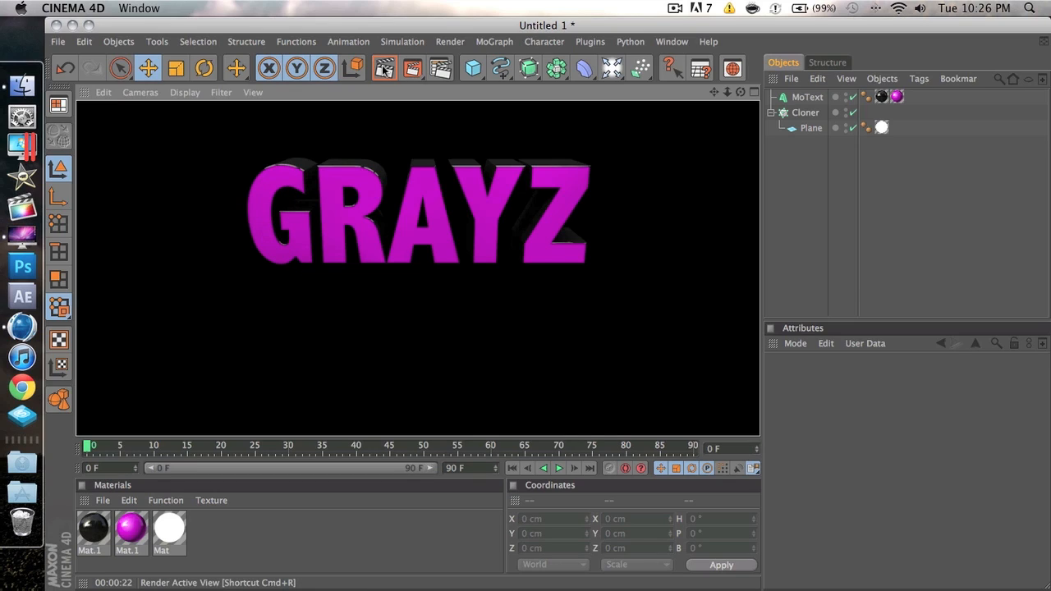
{"action": "left_click", "coordinate": [807, 190]}
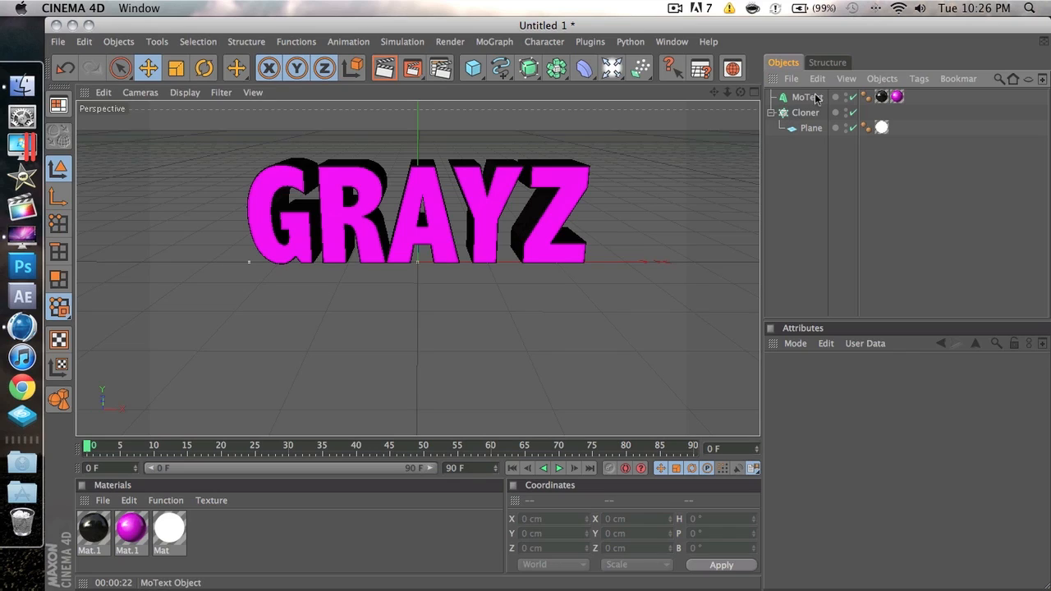
Step: Make four copies of the GRAYZ MoText object with its materials
{"action": "left_click", "coordinate": [814, 97]}
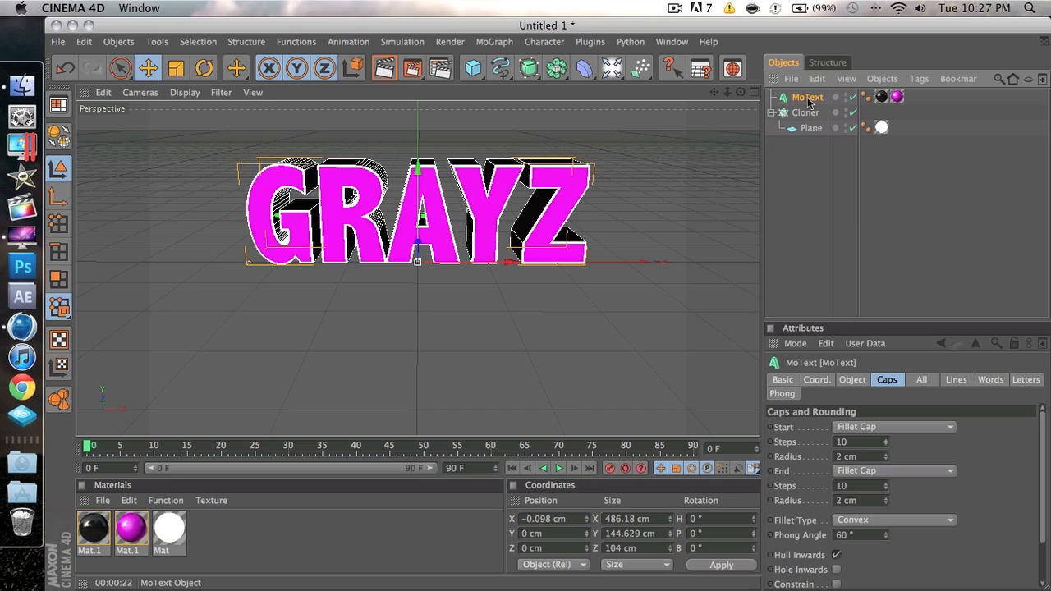
{"action": "key", "text": "super+v"}
{"action": "key", "text": "super+v"}
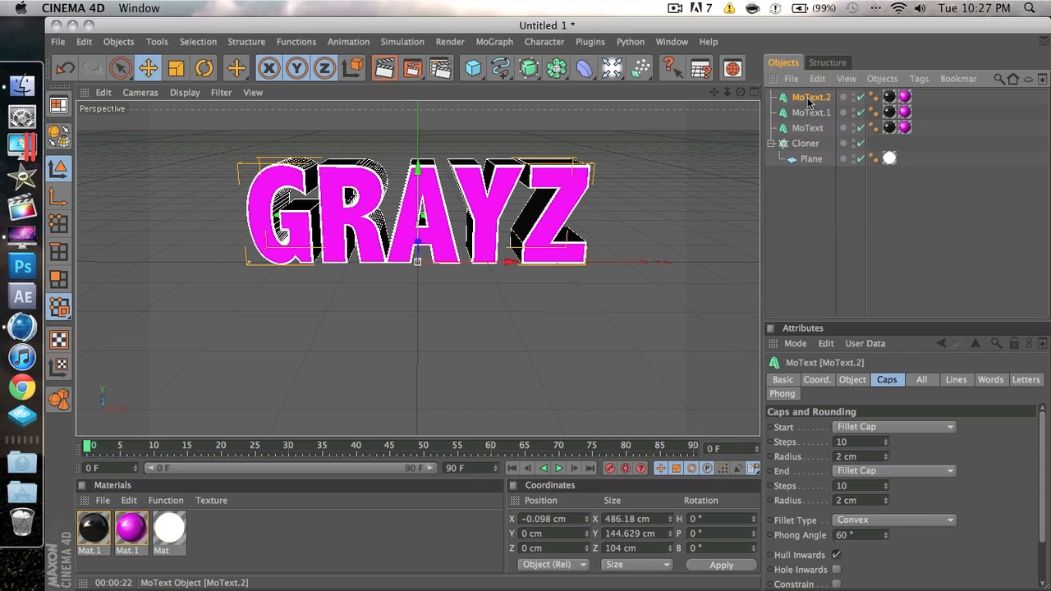
{"action": "key", "text": "super+v"}
{"action": "key", "text": "super+v"}
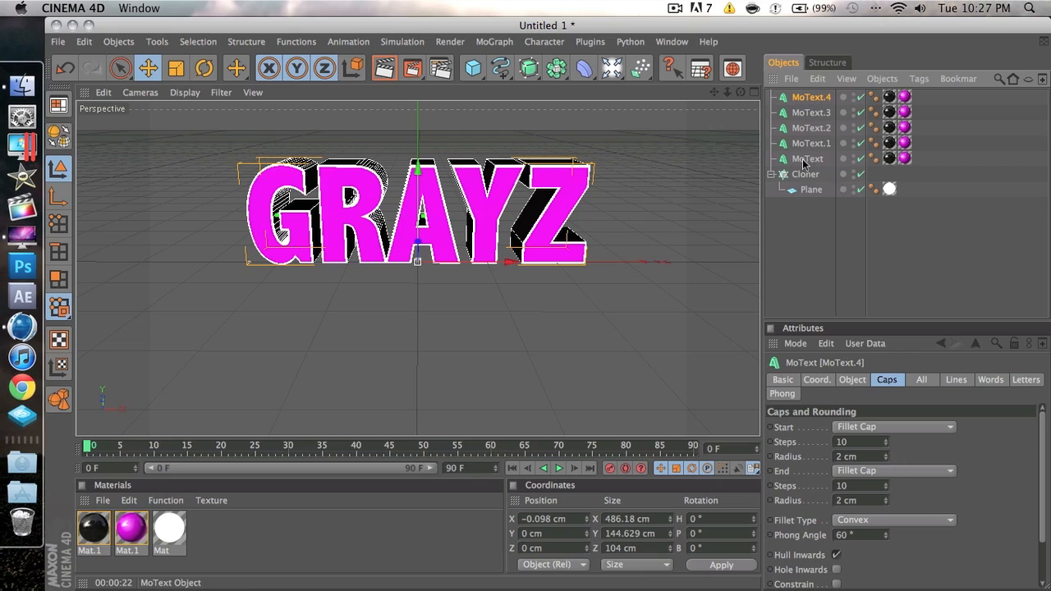
Step: Change the original MoText's text to G and the text of MoText.1 to R
{"action": "left_click", "coordinate": [854, 379]}
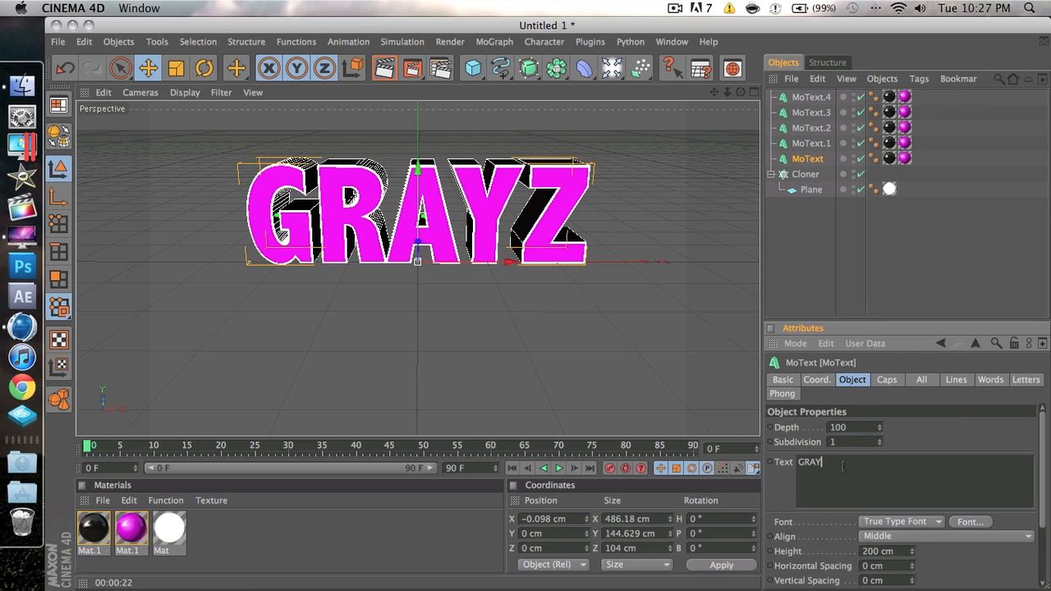
{"action": "left_click", "coordinate": [812, 143]}
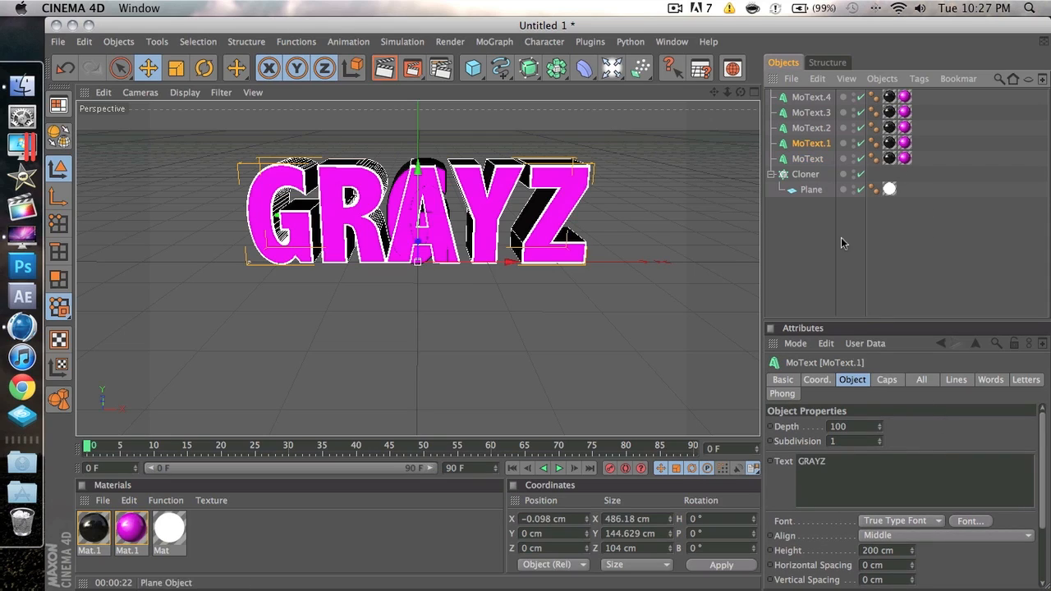
{"action": "left_click", "coordinate": [858, 465]}
{"action": "key", "text": "BackSpace"}
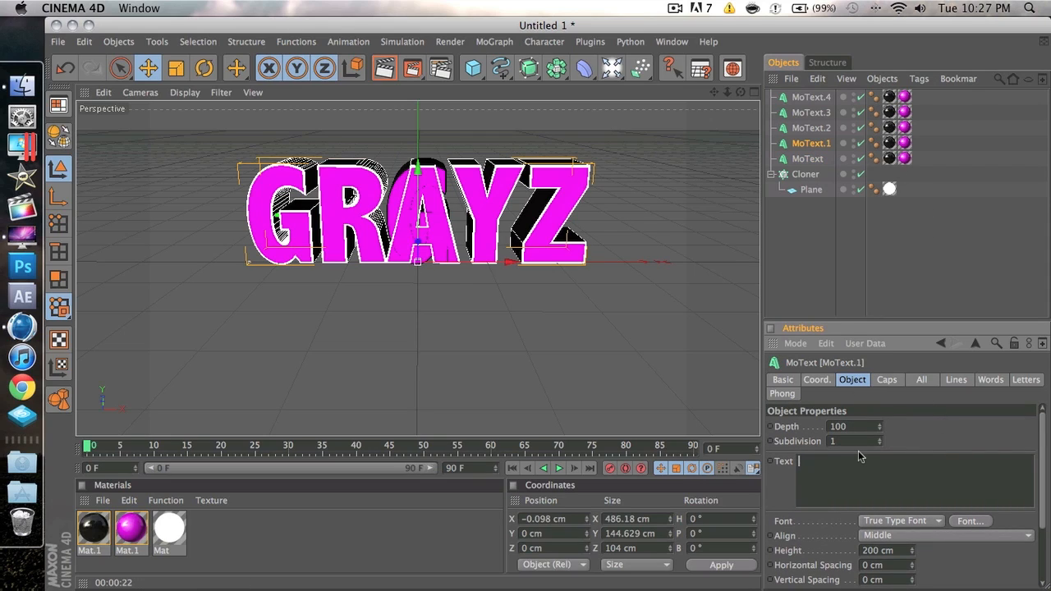
{"action": "type", "text": "R"}
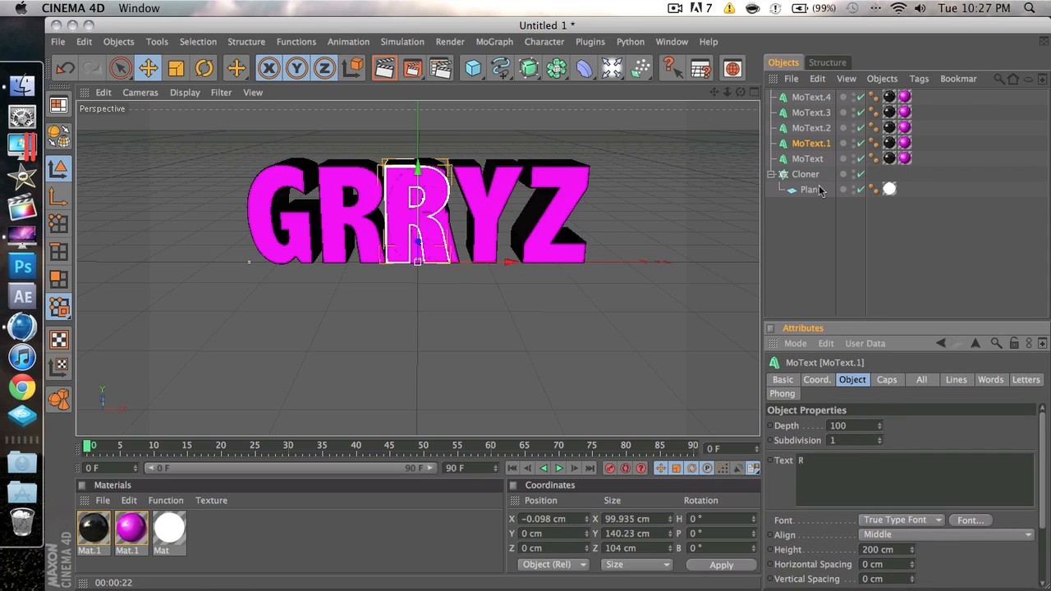
Step: Replace the text of MoText.2 with the letter A
{"action": "left_click", "coordinate": [811, 128]}
{"action": "left_click", "coordinate": [821, 461]}
{"action": "key", "text": "super+a"}
{"action": "key", "text": "BackSpace"}
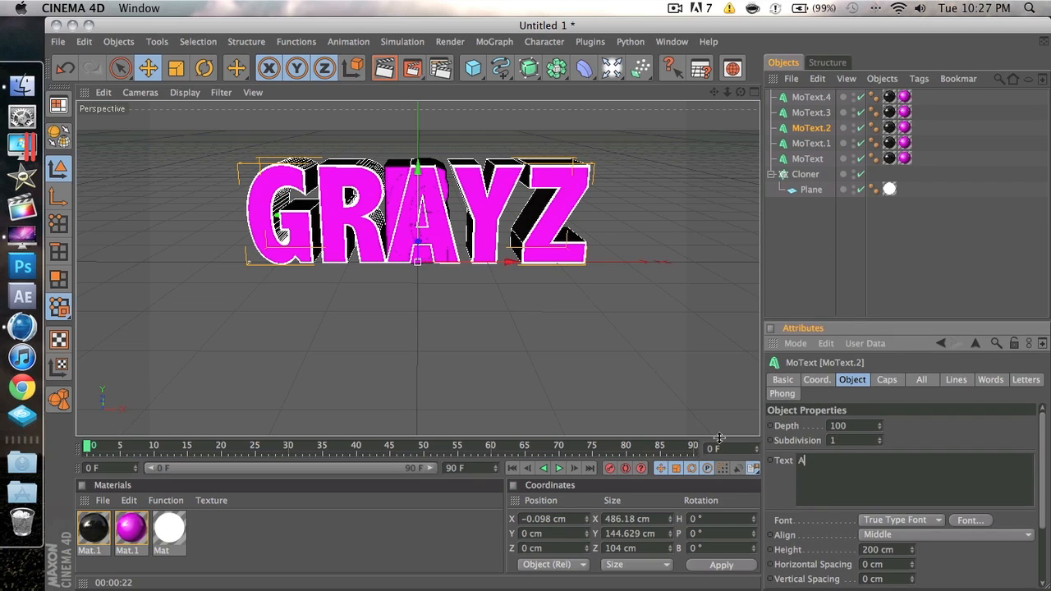
{"action": "type", "text": "A"}
Step: Replace the text of MoText.3 with the letter Y
{"action": "left_click", "coordinate": [811, 112]}
{"action": "left_click", "coordinate": [851, 458]}
{"action": "key", "text": "super+a"}
{"action": "key", "text": "BackSpace"}
{"action": "type", "text": "Y"}
{"action": "left_click", "coordinate": [925, 437]}
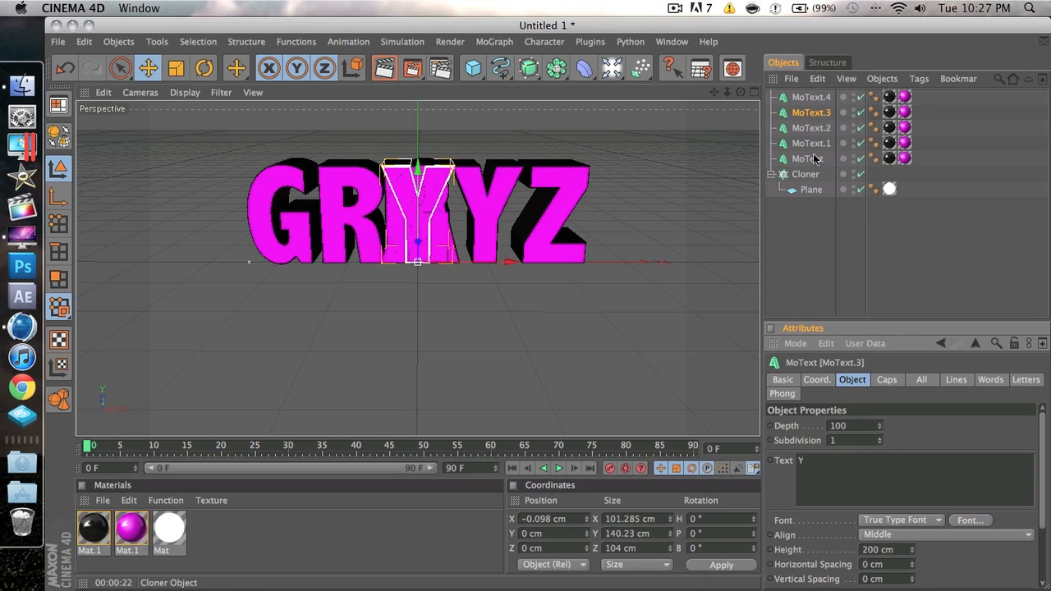
Step: Replace the text of MoText.4 with the letter Z
{"action": "left_click", "coordinate": [821, 97]}
{"action": "left_click", "coordinate": [851, 470]}
{"action": "key", "text": "super+a"}
{"action": "key", "text": "BackSpace"}
{"action": "type", "text": "Z"}
{"action": "left_click", "coordinate": [936, 442]}
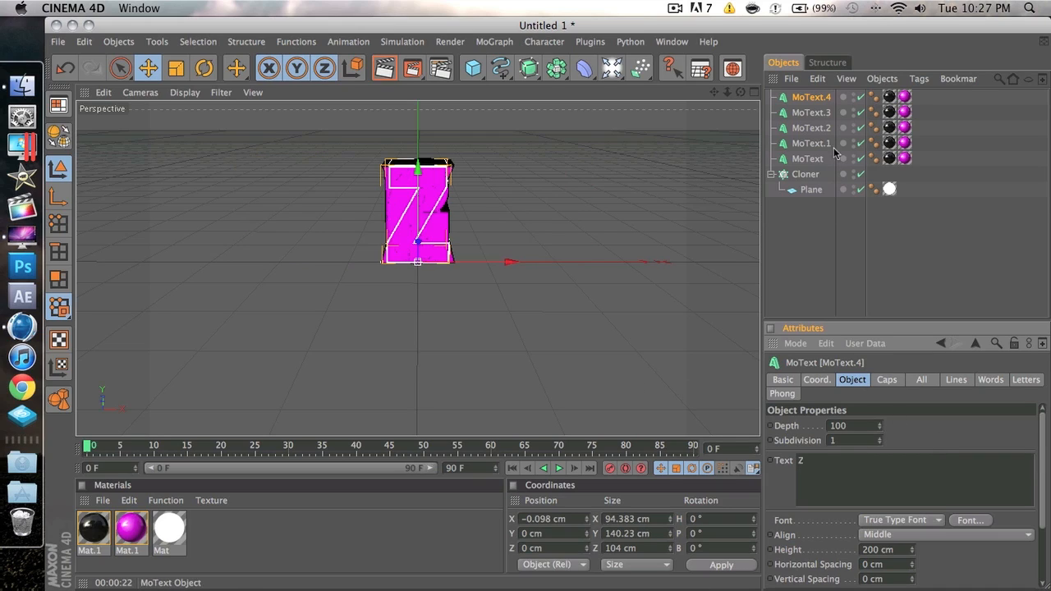
Step: Spread the letters along X around the A: G to about -178 cm, R about -79 cm, Y about 87 cm and Z about 191 cm
{"action": "left_click", "coordinate": [808, 160]}
{"action": "left_click_drag", "start_coordinate": [510, 262], "coordinate": [387, 262]}
{"action": "left_click", "coordinate": [812, 143]}
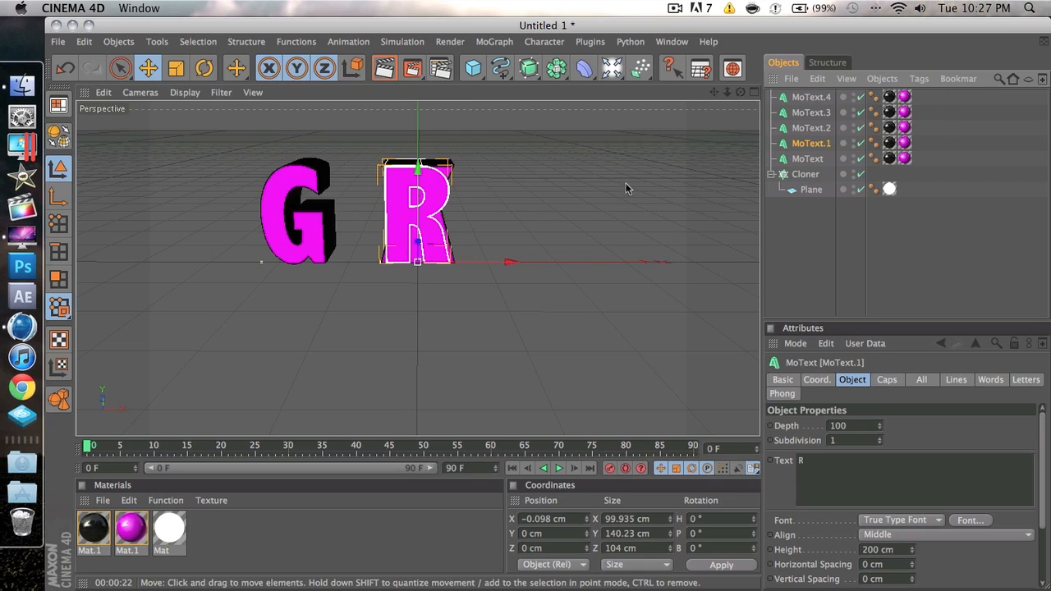
{"action": "left_click_drag", "start_coordinate": [499, 263], "coordinate": [576, 262]}
{"action": "left_click", "coordinate": [812, 112]}
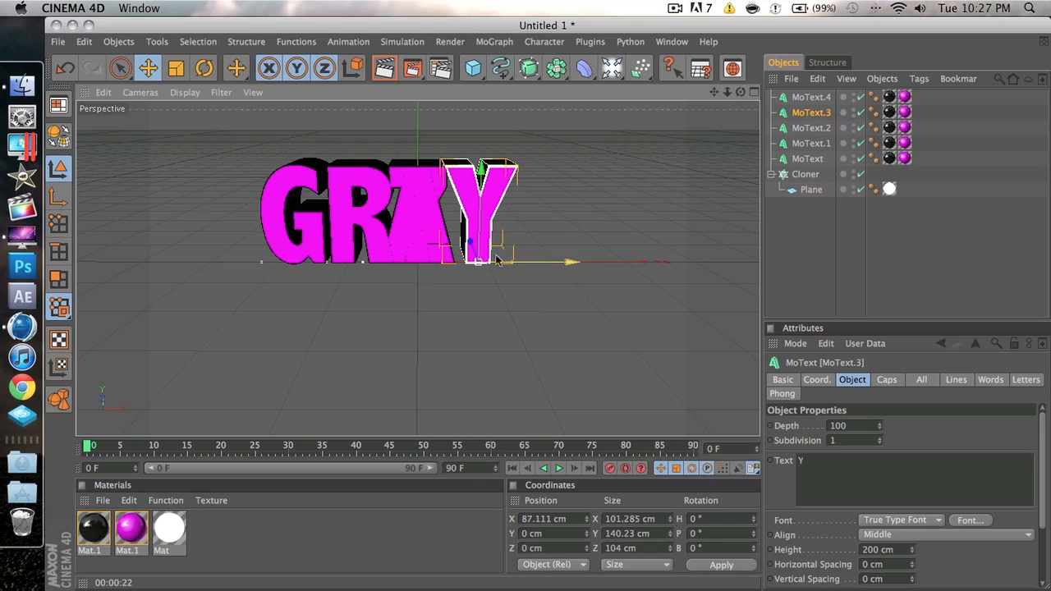
{"action": "left_click", "coordinate": [811, 97]}
{"action": "left_click_drag", "start_coordinate": [510, 262], "coordinate": [643, 262]}
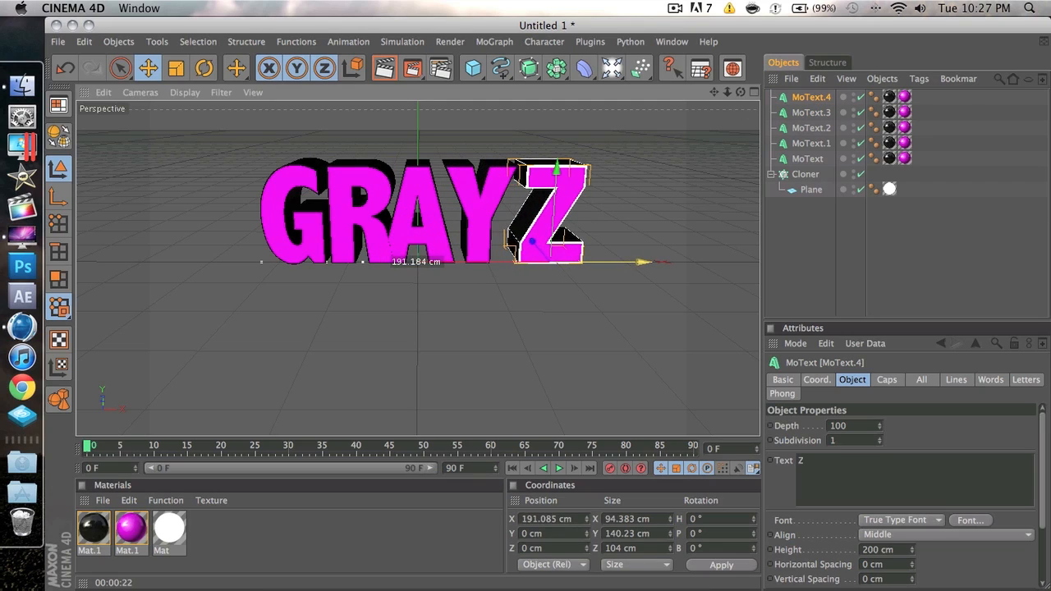
{"action": "left_click", "coordinate": [816, 267]}
Step: Even out the letter spacing along X, moving R to about -74 cm, A to about 28 cm, Z to about 225 cm, and Y between A and Z
{"action": "left_click", "coordinate": [807, 159]}
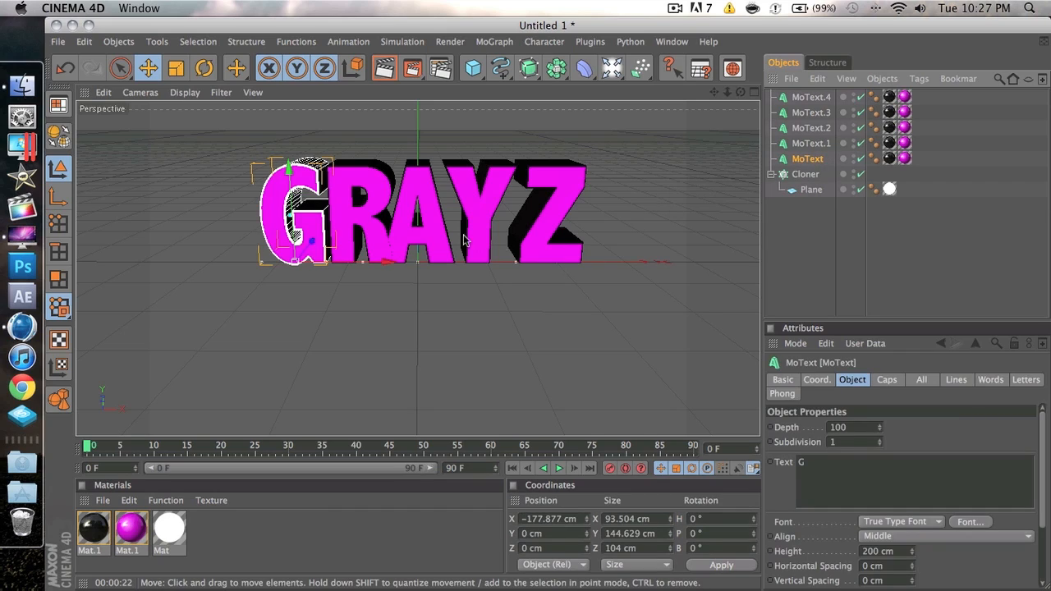
{"action": "left_click", "coordinate": [809, 145]}
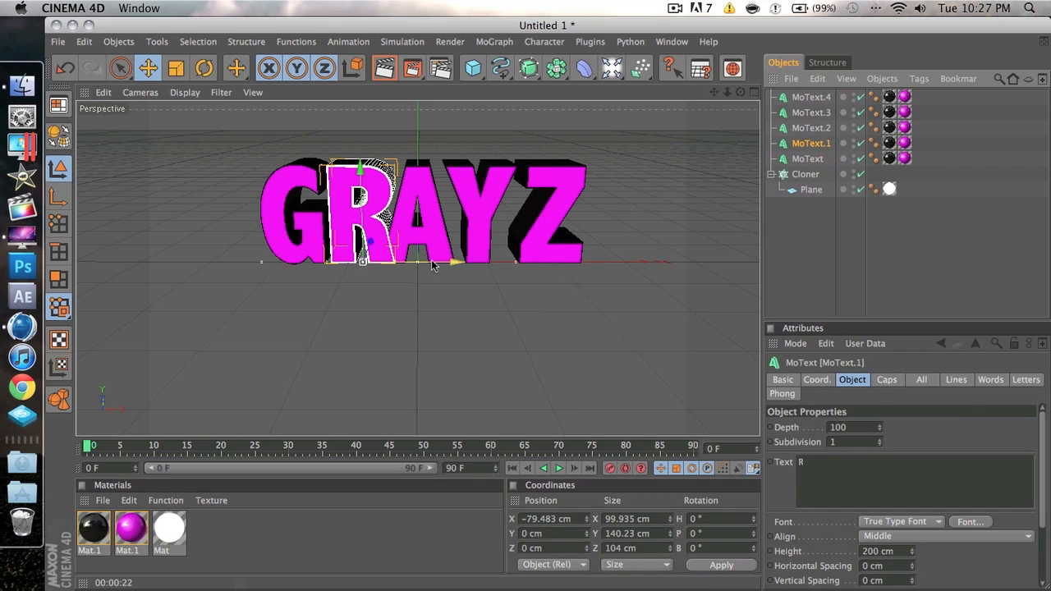
{"action": "left_click", "coordinate": [830, 128]}
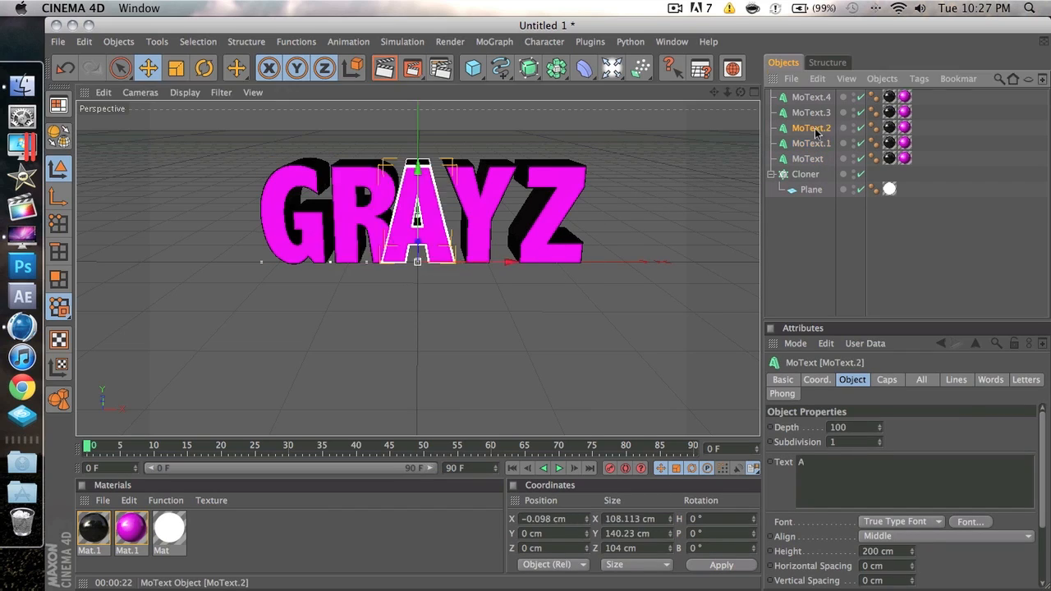
{"action": "left_click_drag", "start_coordinate": [532, 262], "coordinate": [588, 262]}
{"action": "left_click", "coordinate": [820, 112]}
{"action": "left_click", "coordinate": [811, 97]}
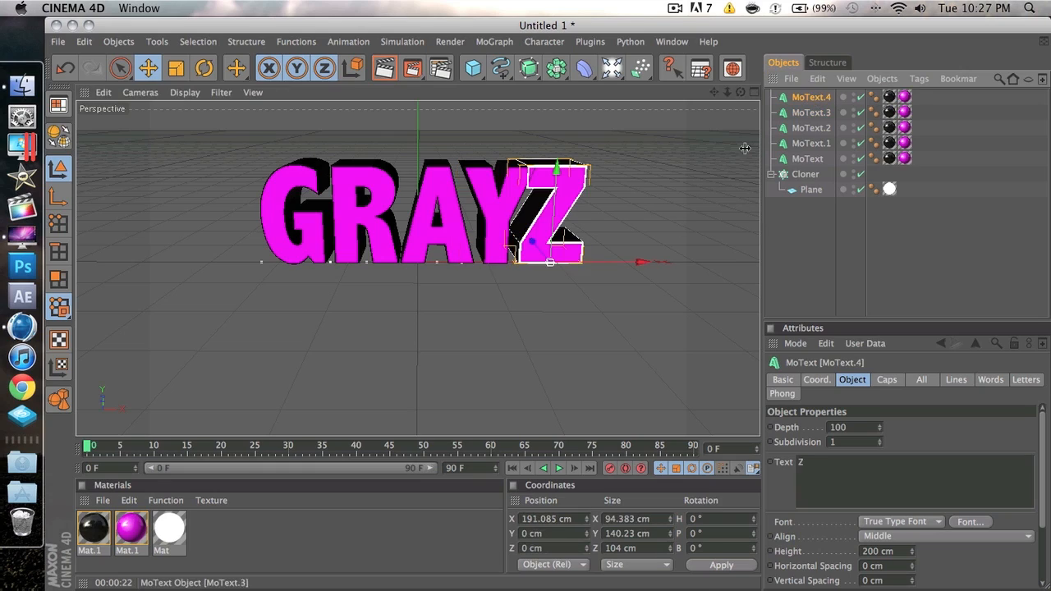
{"action": "left_click_drag", "start_coordinate": [632, 262], "coordinate": [655, 262]}
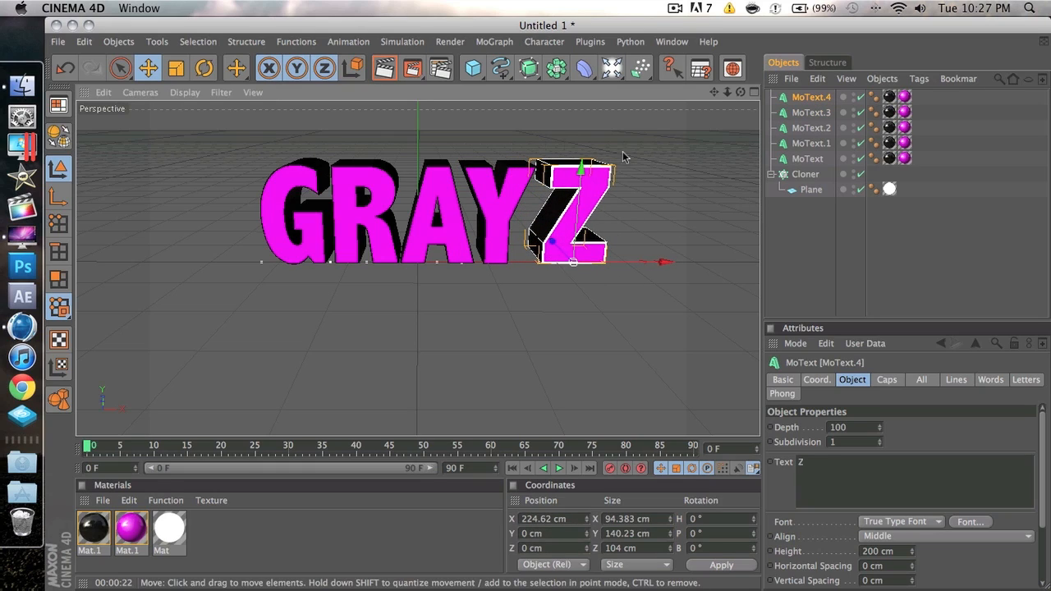
{"action": "left_click", "coordinate": [810, 221]}
Step: Rotate the G to about H 20.6°, P -3.6°, B 10.8° and move it slightly closer to the R
{"action": "left_click", "coordinate": [815, 157]}
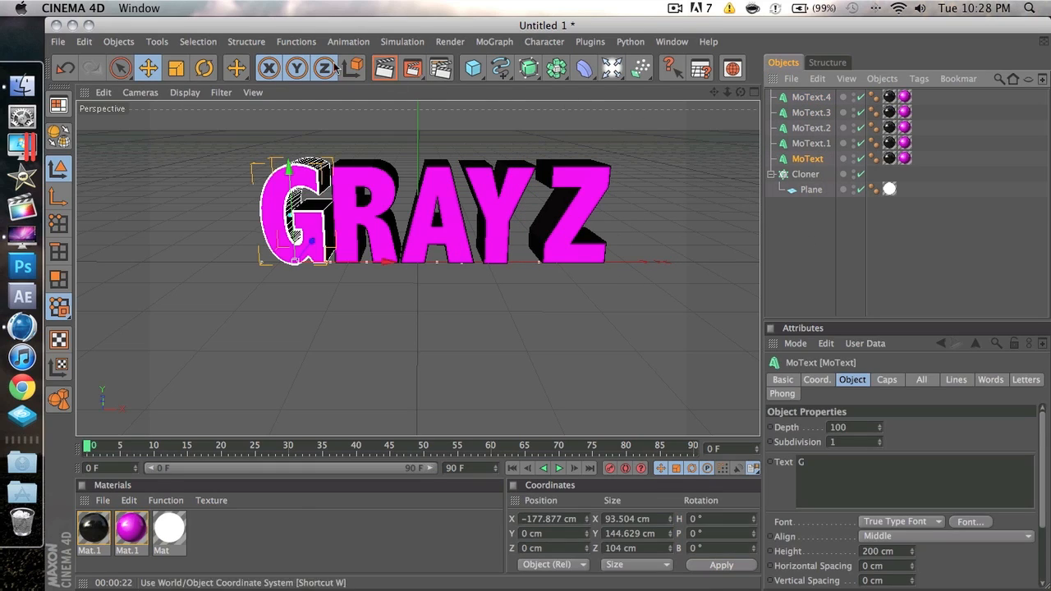
{"action": "left_click", "coordinate": [206, 68]}
{"action": "left_click_drag", "start_coordinate": [307, 251], "coordinate": [330, 250]}
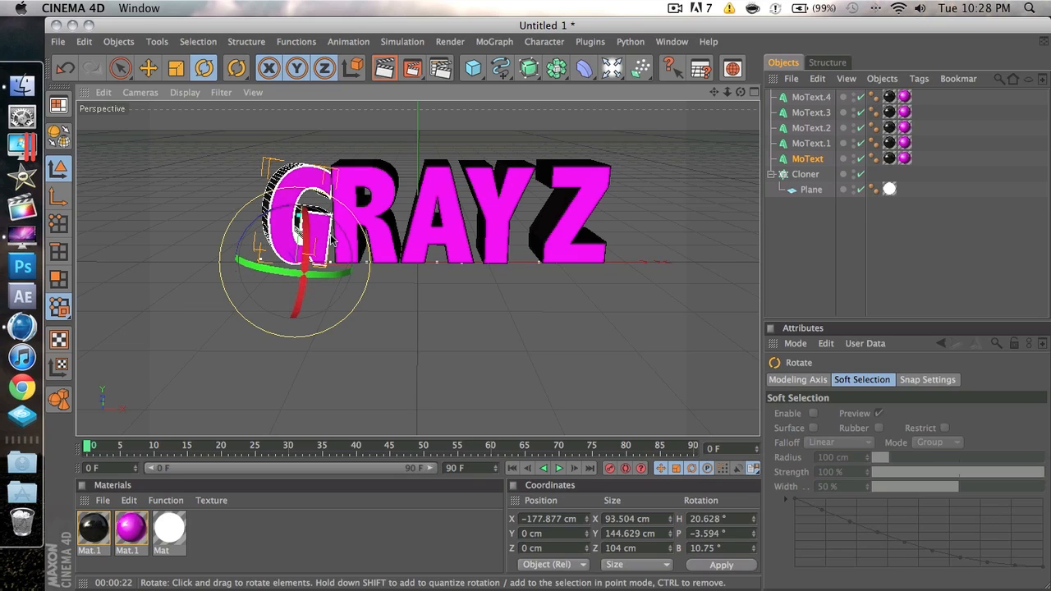
{"action": "left_click", "coordinate": [153, 74]}
{"action": "left_click_drag", "start_coordinate": [285, 225], "coordinate": [291, 224]}
{"action": "left_click", "coordinate": [786, 231]}
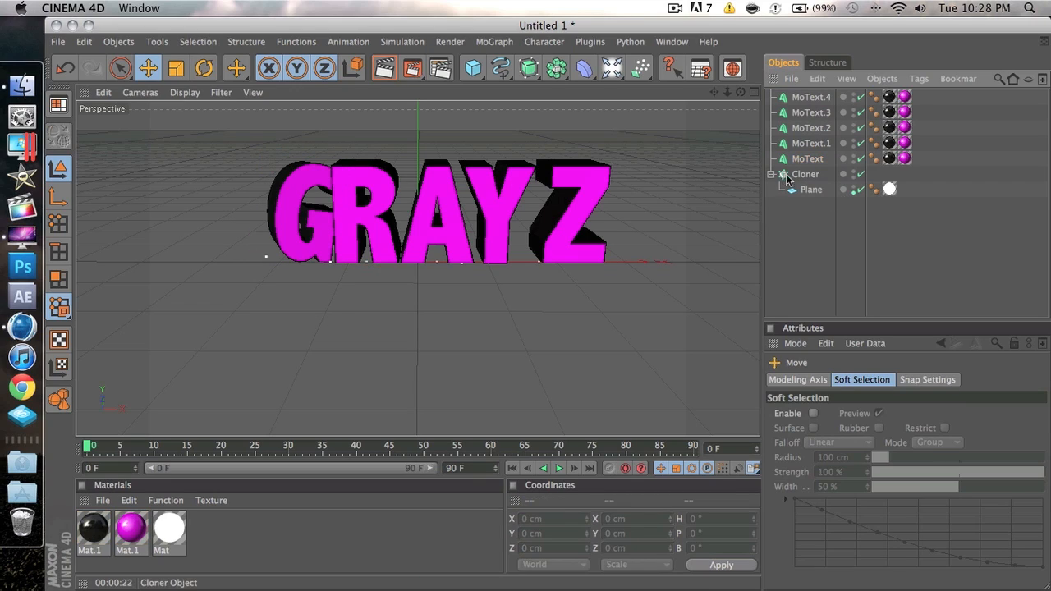
Step: Rotate the letter R to about H -5.5°, P -4.4°, B -4.2°
{"action": "left_click", "coordinate": [811, 128]}
{"action": "left_click", "coordinate": [811, 144]}
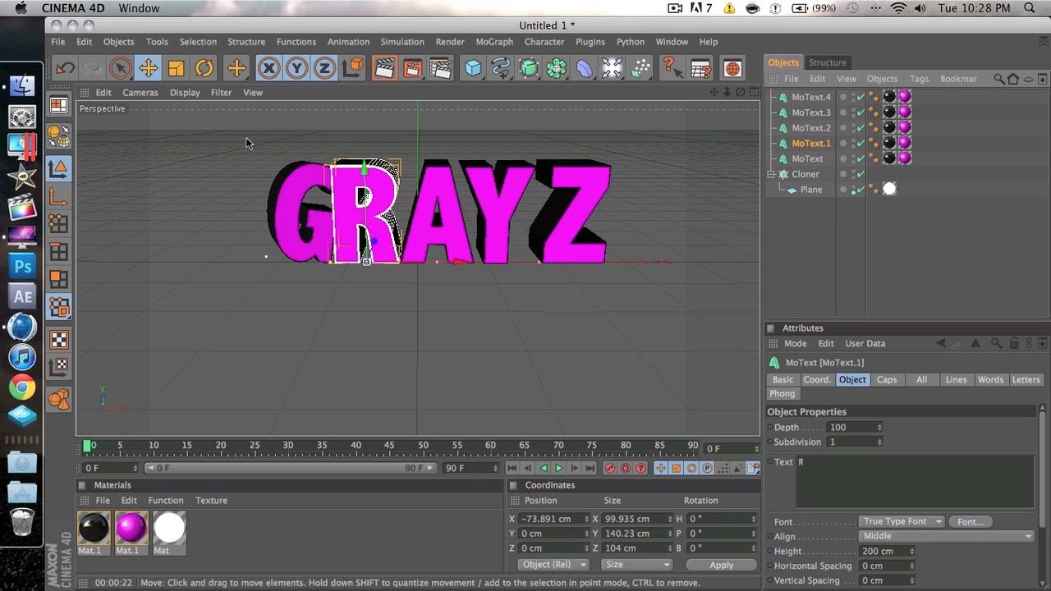
{"action": "left_click", "coordinate": [205, 69]}
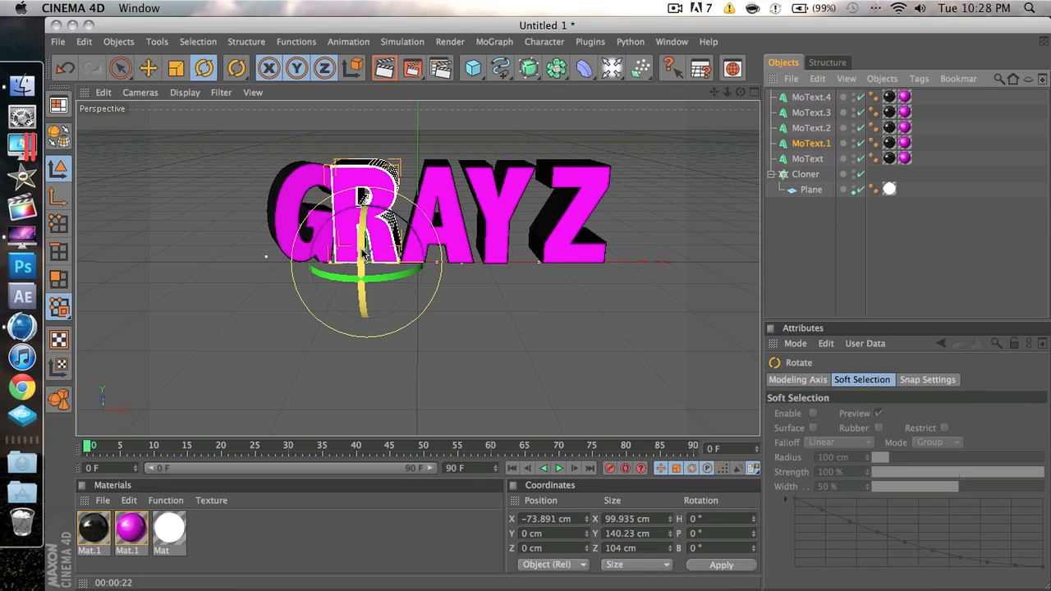
{"action": "left_click_drag", "start_coordinate": [365, 253], "coordinate": [389, 253]}
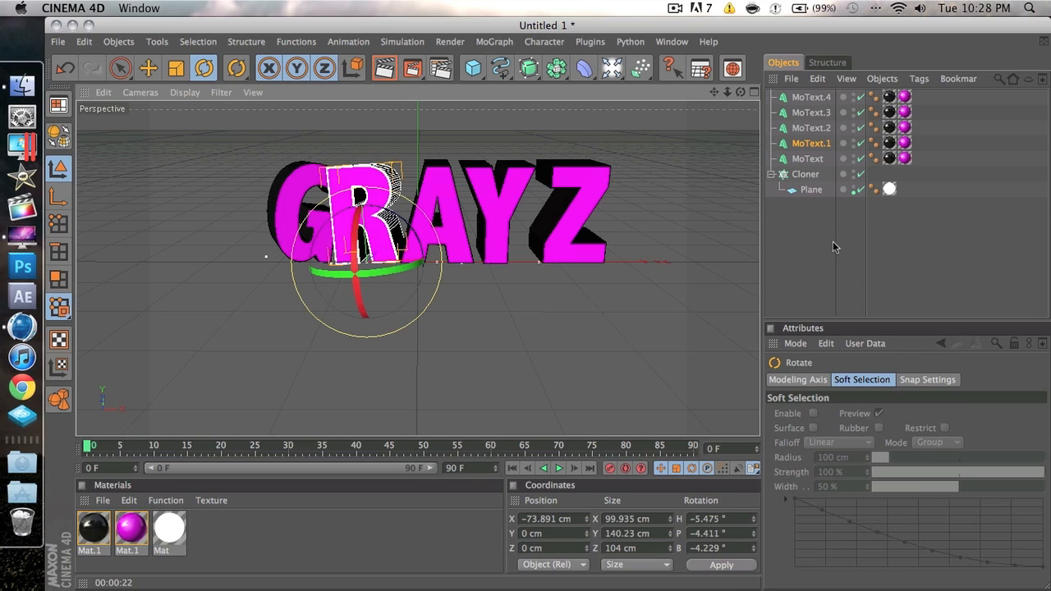
Step: Rotate the A to about H 1.2°, P 2.1°, B 1.4° and move it to about X 4.4, Y -4.3, Z -1.3 cm
{"action": "left_click", "coordinate": [812, 128]}
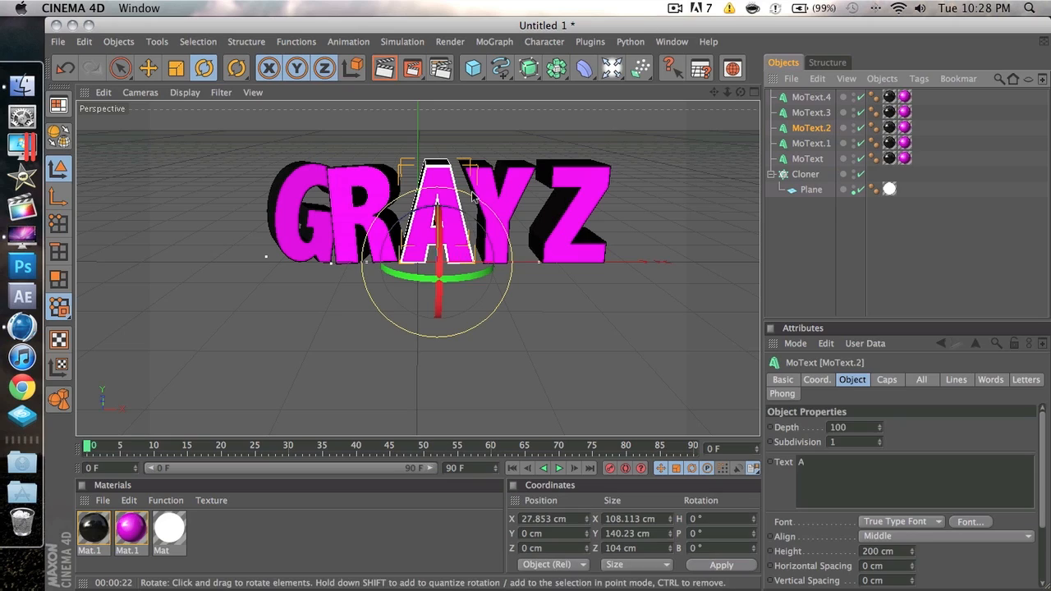
{"action": "left_click_drag", "start_coordinate": [464, 248], "coordinate": [466, 251]}
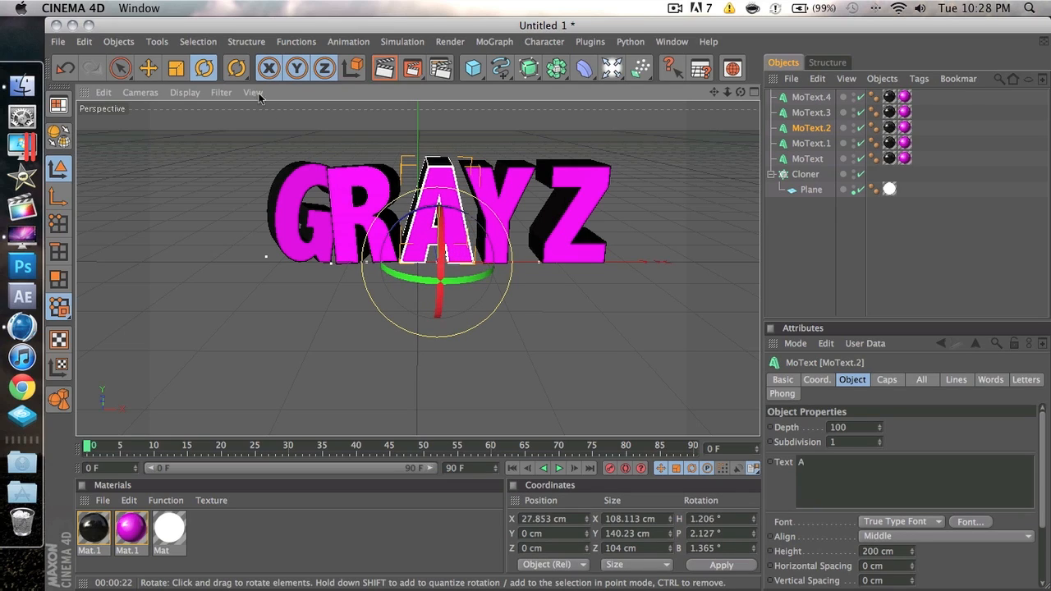
{"action": "left_click", "coordinate": [148, 68]}
{"action": "left_click_drag", "start_coordinate": [444, 215], "coordinate": [427, 218]}
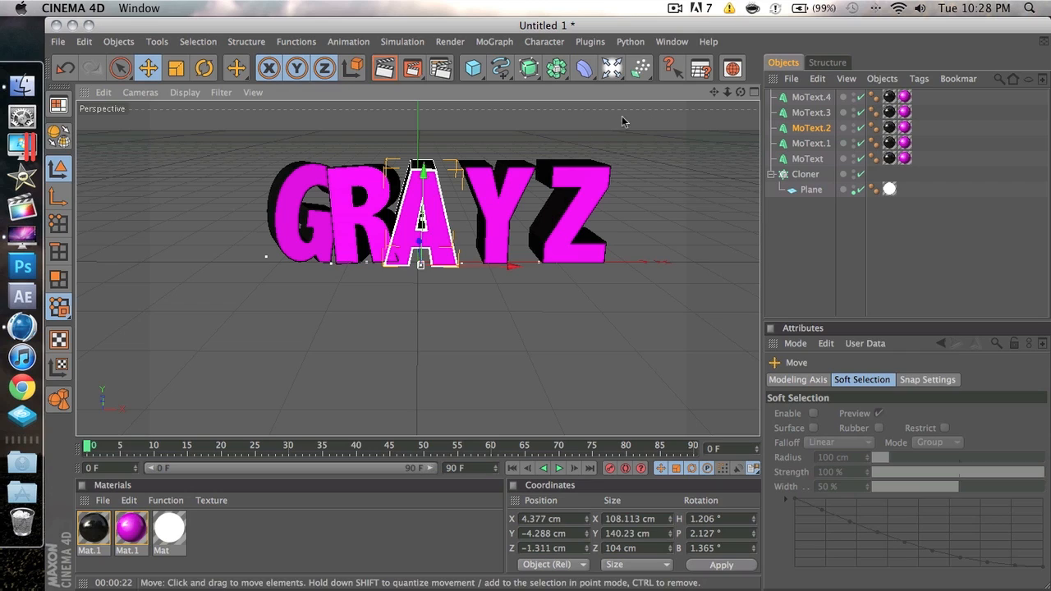
Step: Bring the letter A forward of its neighbours, positioning it at about X 1.9, Y 3.3, Z -20.1 cm
{"action": "left_click_drag", "start_coordinate": [741, 92], "coordinate": [761, 86]}
{"action": "left_click_drag", "start_coordinate": [407, 244], "coordinate": [409, 251]}
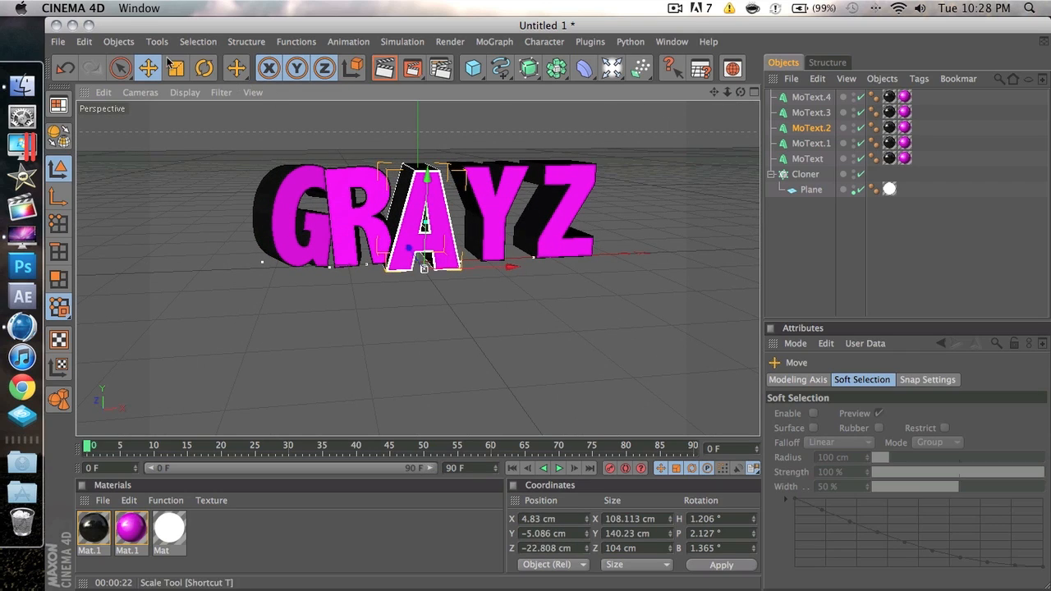
{"action": "mouse_move", "coordinate": [458, 247]}
{"action": "left_mouse_down"}
{"action": "mouse_move", "coordinate": [453, 237]}
{"action": "mouse_move", "coordinate": [456, 247]}
{"action": "left_mouse_up"}
{"action": "left_click_drag", "start_coordinate": [742, 93], "coordinate": [715, 98]}
{"action": "left_click_drag", "start_coordinate": [423, 226], "coordinate": [421, 218]}
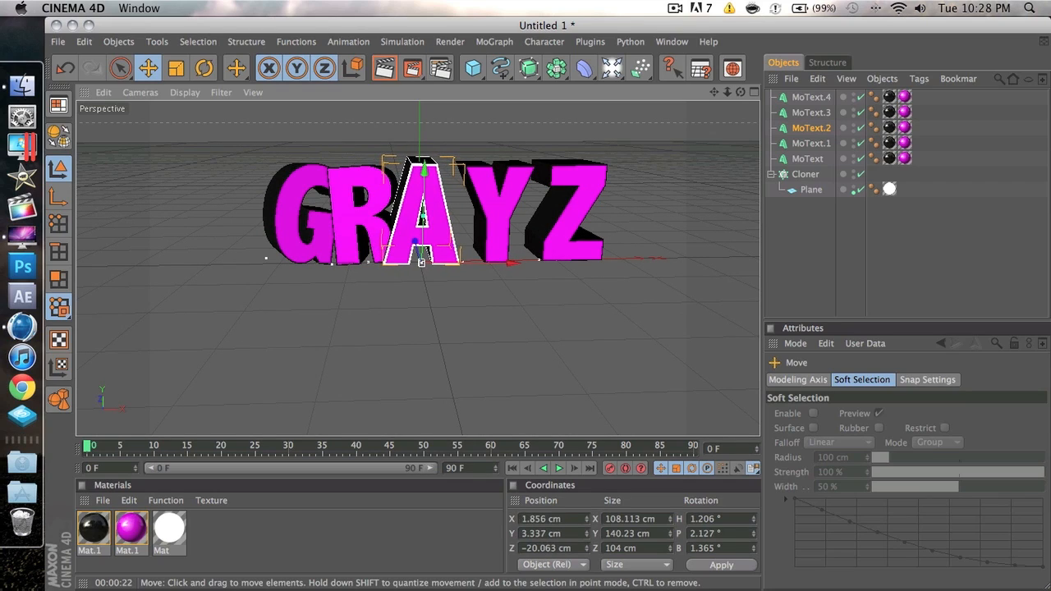
Step: Rotate the Y to about H -20.5°, P -3.0°, B 2.5° and move it against the A at about X 65.5 cm
{"action": "left_click", "coordinate": [826, 115]}
{"action": "left_click_drag", "start_coordinate": [741, 92], "coordinate": [728, 93]}
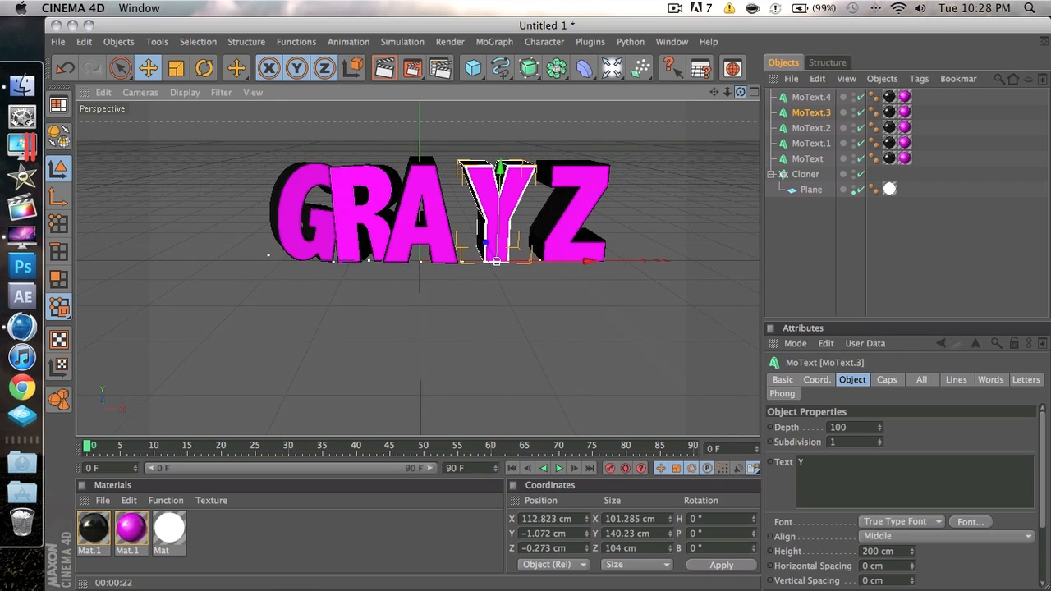
{"action": "left_click", "coordinate": [204, 68]}
{"action": "left_click_drag", "start_coordinate": [520, 238], "coordinate": [532, 234]}
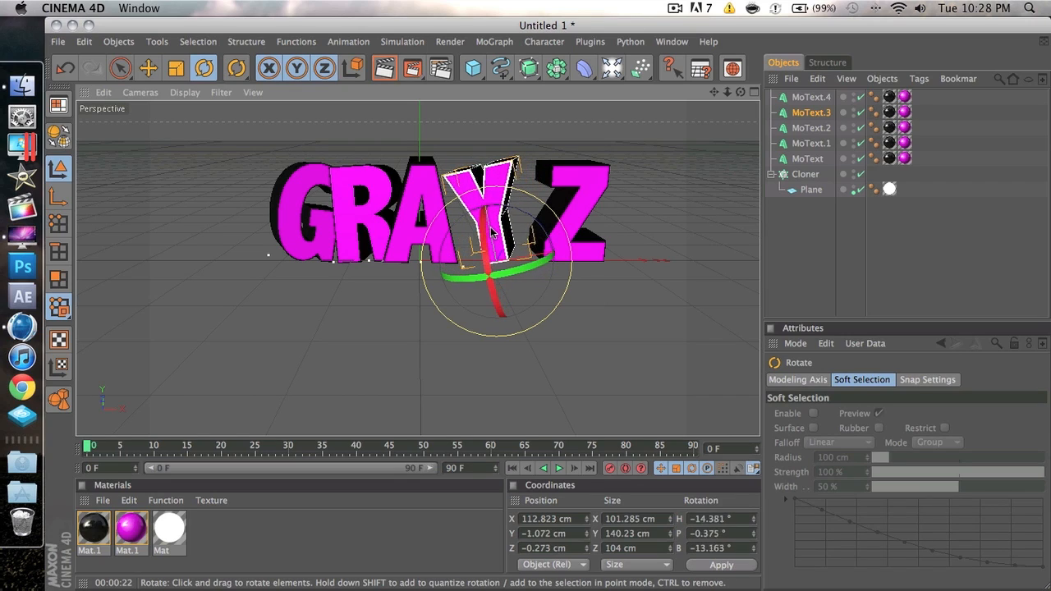
{"action": "left_click_drag", "start_coordinate": [490, 232], "coordinate": [494, 237]}
{"action": "left_click_drag", "start_coordinate": [498, 283], "coordinate": [516, 321]}
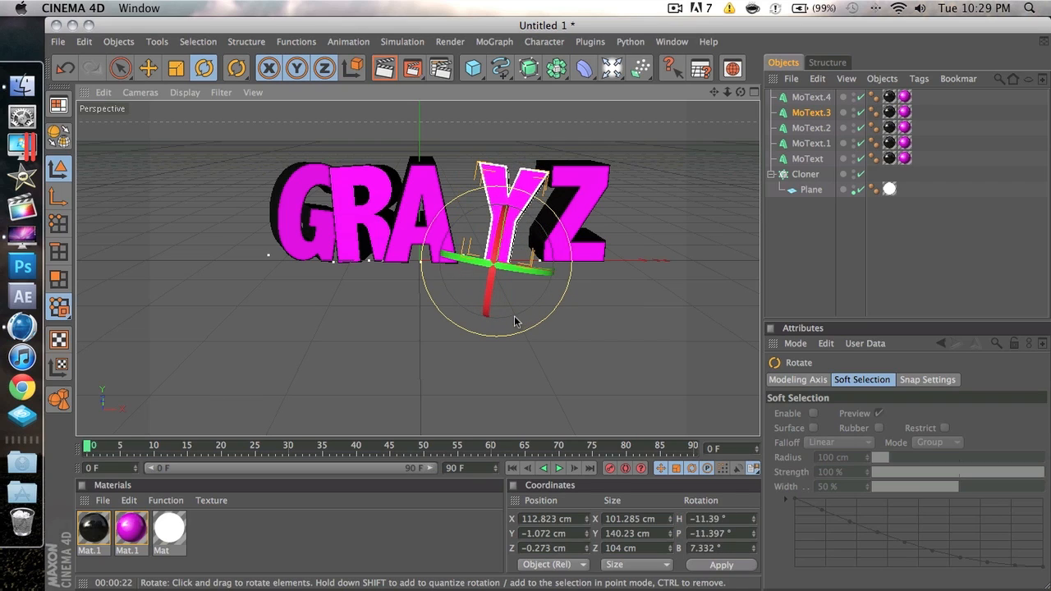
{"action": "left_click_drag", "start_coordinate": [521, 226], "coordinate": [507, 234]}
{"action": "left_click", "coordinate": [148, 68]}
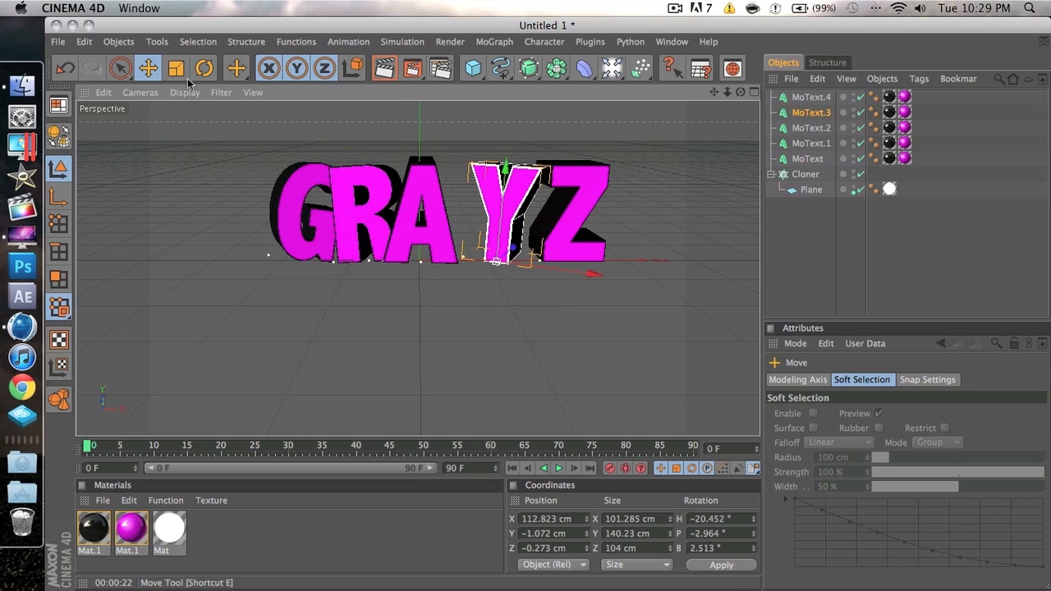
{"action": "left_click_drag", "start_coordinate": [520, 194], "coordinate": [485, 194]}
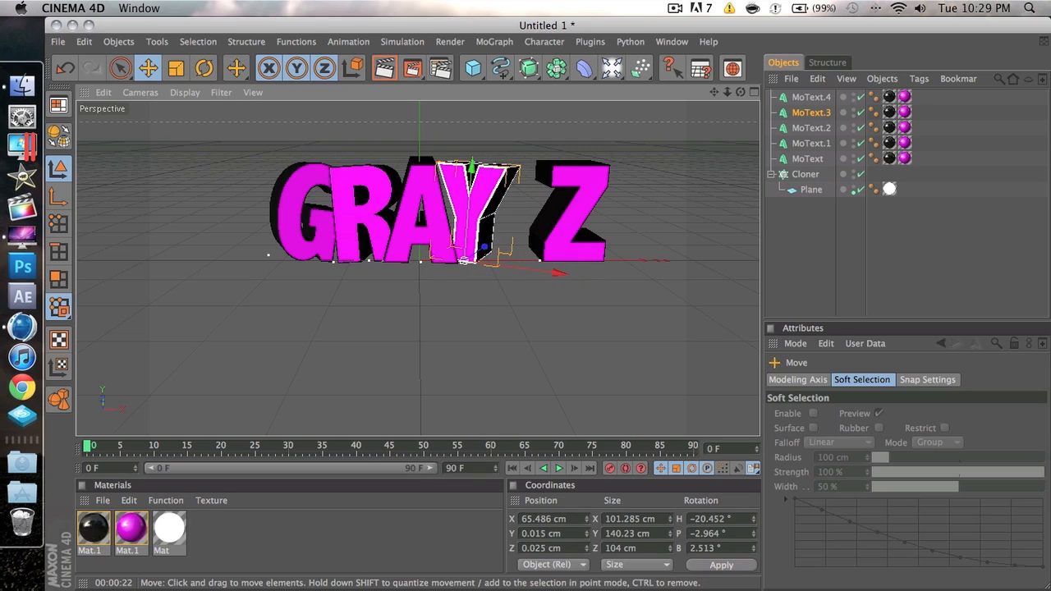
Step: Rotate the Z to about H -2.2°, P 0.7°, B 6.5° and move it against the Y at about X 148, Y -4.3, Z -1.2 cm
{"action": "left_click", "coordinate": [811, 97]}
{"action": "left_click", "coordinate": [204, 68]}
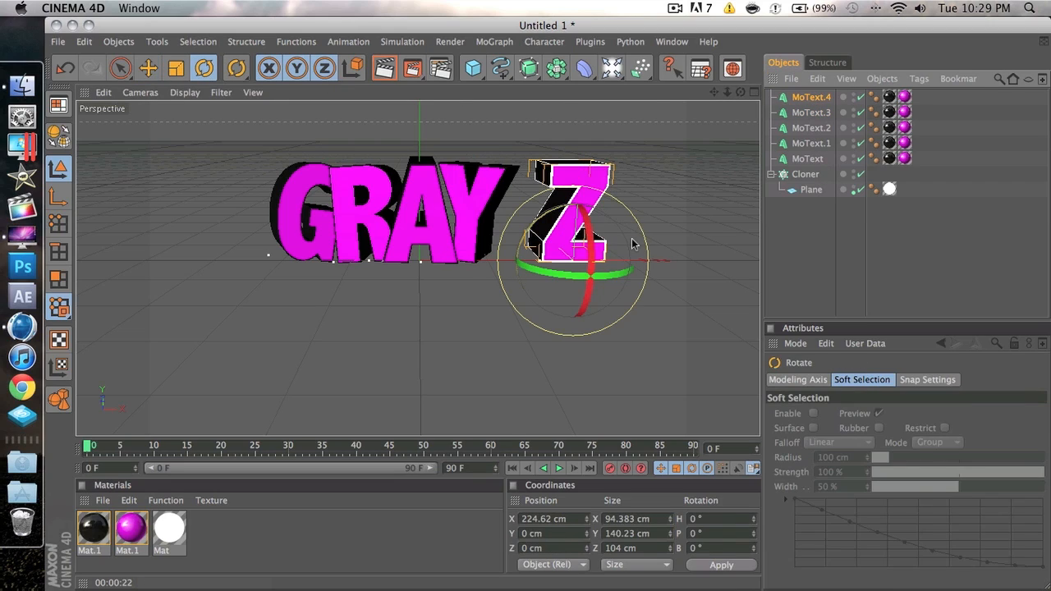
{"action": "left_click_drag", "start_coordinate": [619, 229], "coordinate": [520, 264]}
{"action": "left_click", "coordinate": [148, 69]}
{"action": "left_click", "coordinate": [865, 260]}
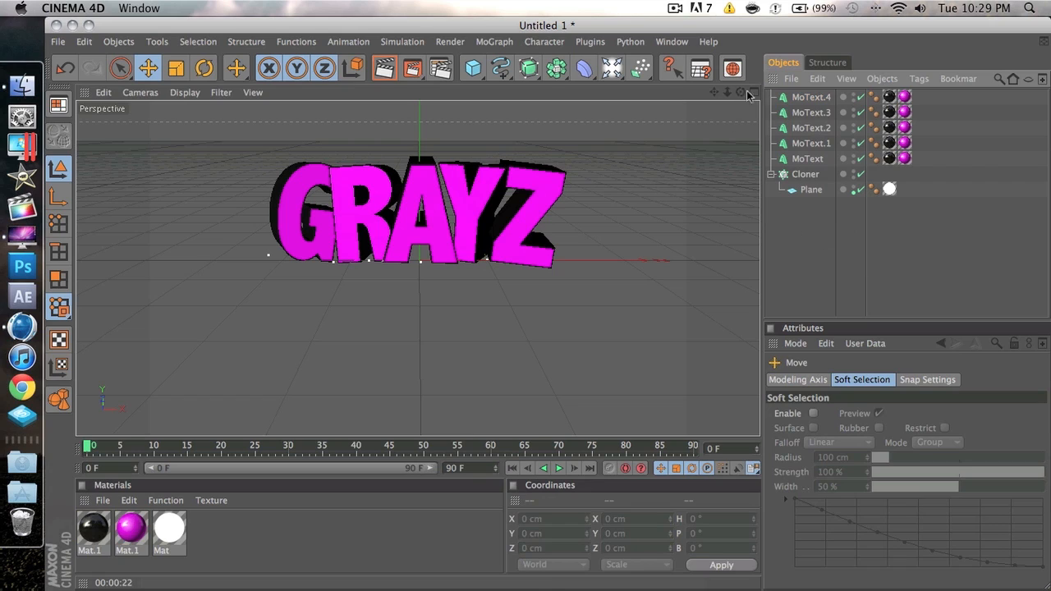
Step: Frame the whole GRAYZ word closer in the perspective view and preview-render it there
{"action": "left_click_drag", "start_coordinate": [727, 93], "coordinate": [717, 117]}
{"action": "left_click", "coordinate": [384, 70]}
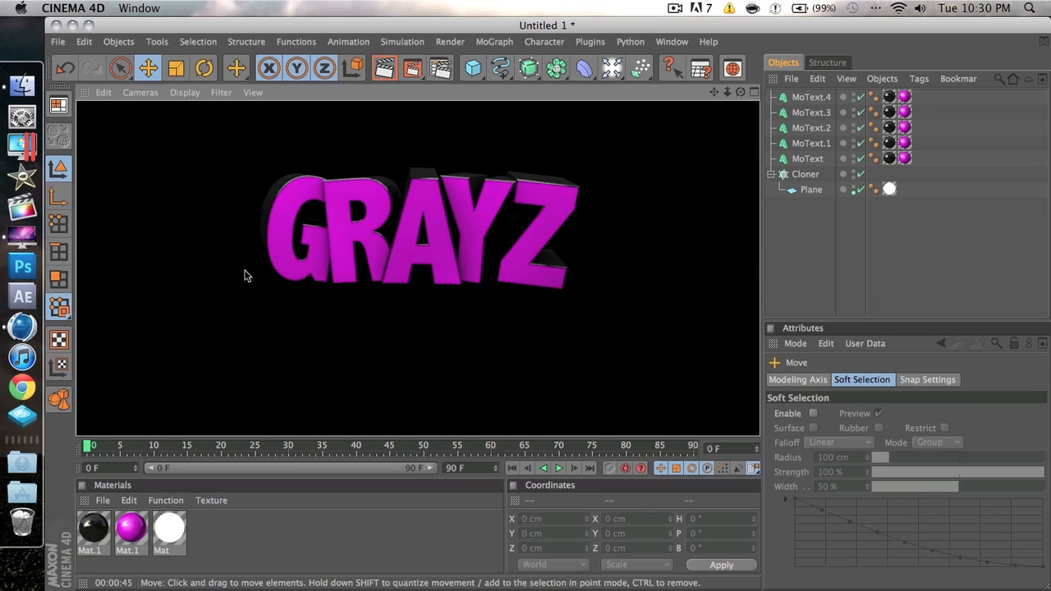
{"action": "left_click", "coordinate": [792, 220]}
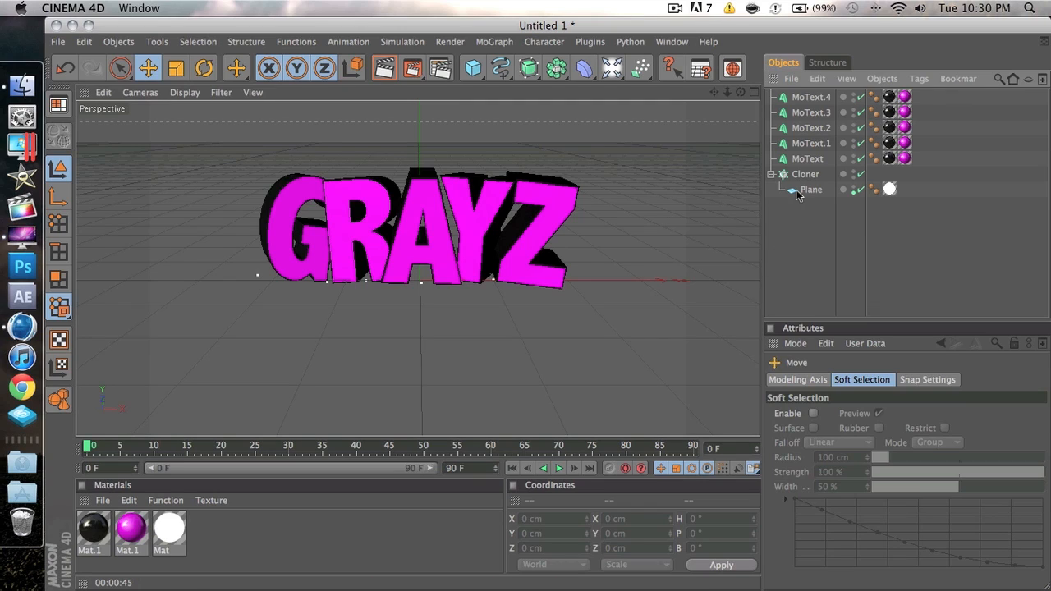
Step: Tilt the Z further to about H -0.8°, P 0.8°, B 11.2° and reposition it to about X 141.7, Y -3.3, Z -0.9 cm
{"action": "left_click", "coordinate": [811, 98]}
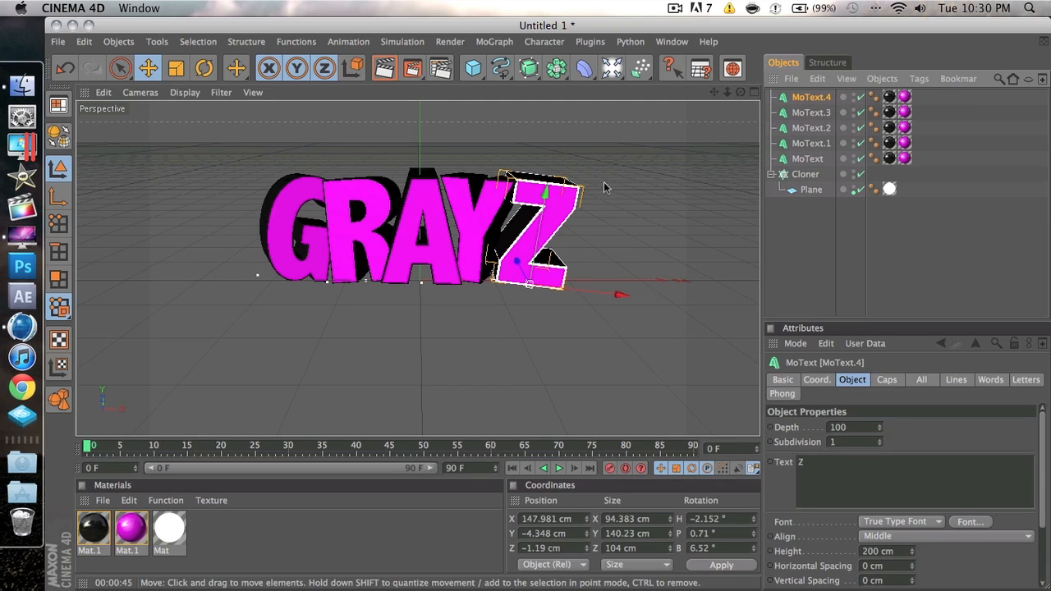
{"action": "left_click", "coordinate": [204, 68]}
{"action": "left_click_drag", "start_coordinate": [573, 273], "coordinate": [563, 275]}
{"action": "left_click", "coordinate": [153, 71]}
{"action": "left_click_drag", "start_coordinate": [580, 233], "coordinate": [571, 237]}
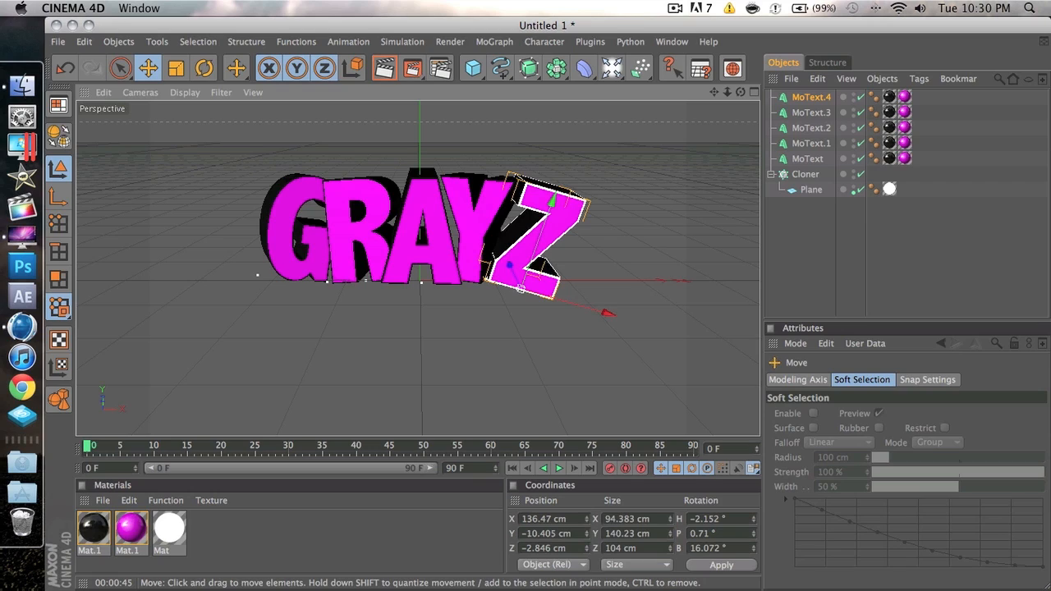
{"action": "left_click", "coordinate": [204, 68]}
{"action": "left_click_drag", "start_coordinate": [607, 269], "coordinate": [604, 261]}
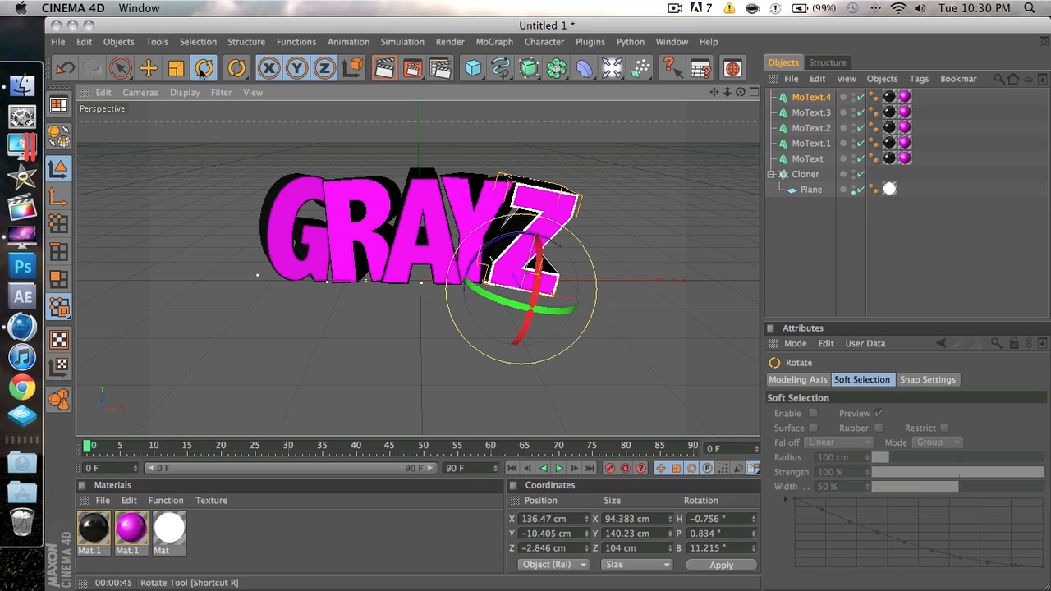
{"action": "left_click", "coordinate": [148, 68]}
{"action": "left_click_drag", "start_coordinate": [532, 238], "coordinate": [538, 234]}
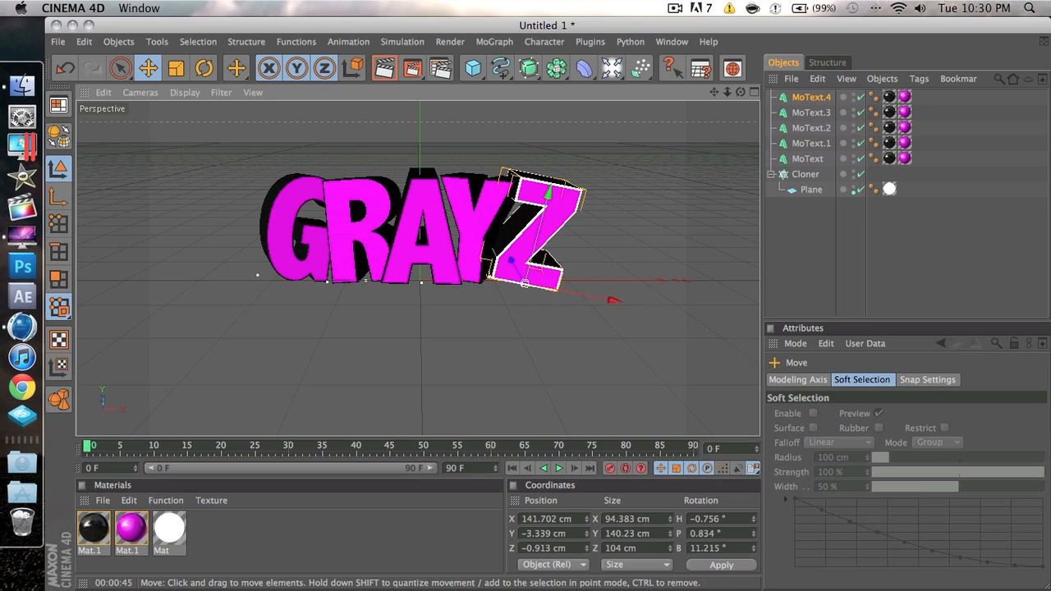
Step: Deselect the Z and render the finished letter arrangement to the Picture Viewer
{"action": "left_click", "coordinate": [736, 231]}
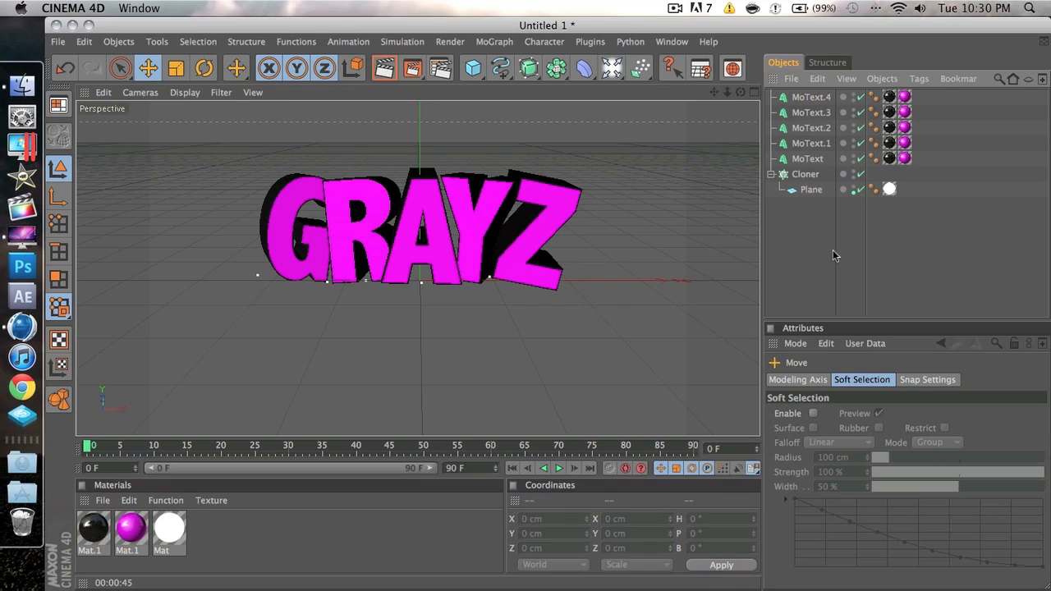
{"action": "left_click", "coordinate": [413, 70]}
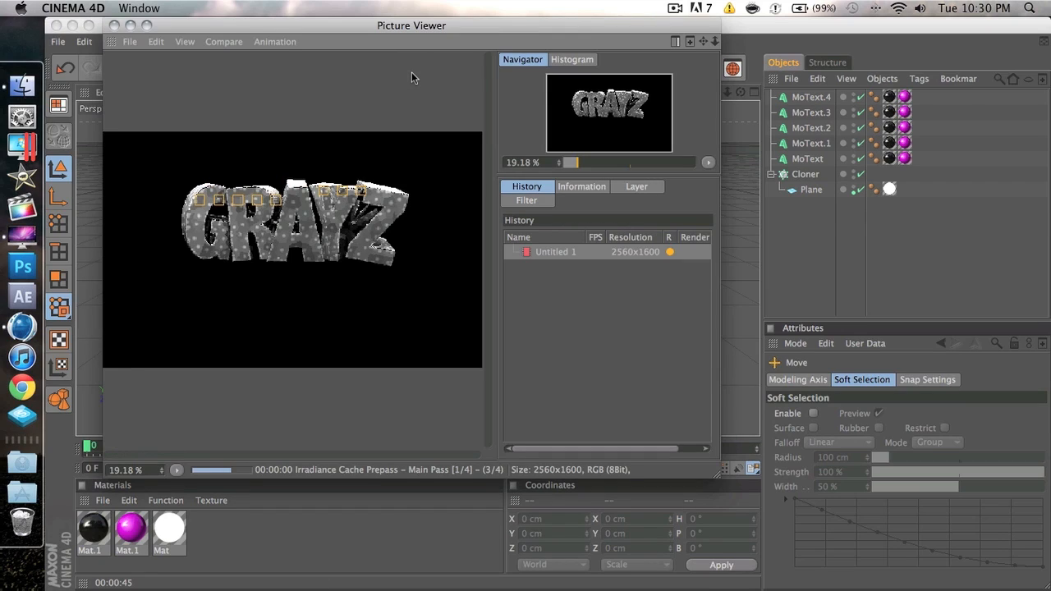